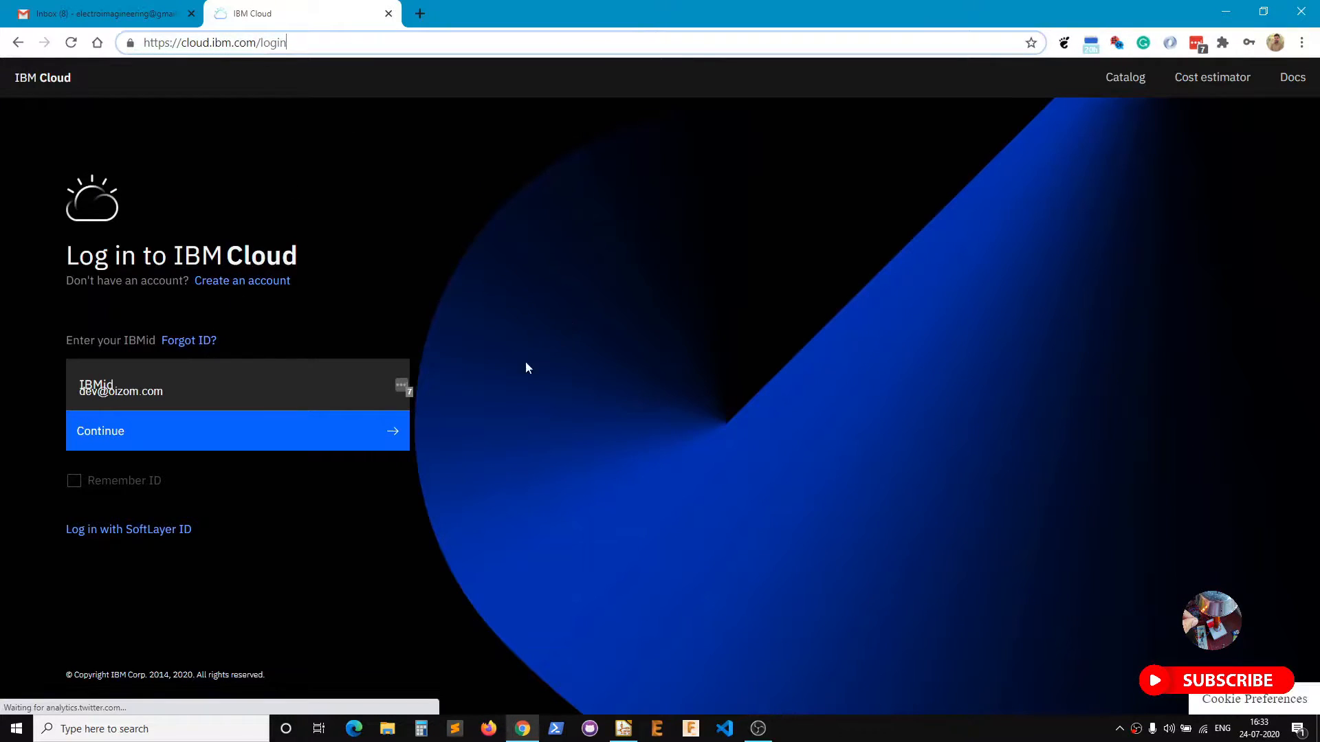
Start a new IBM Cloud account with the user's e-mail and password and request verification.
click(256, 291)
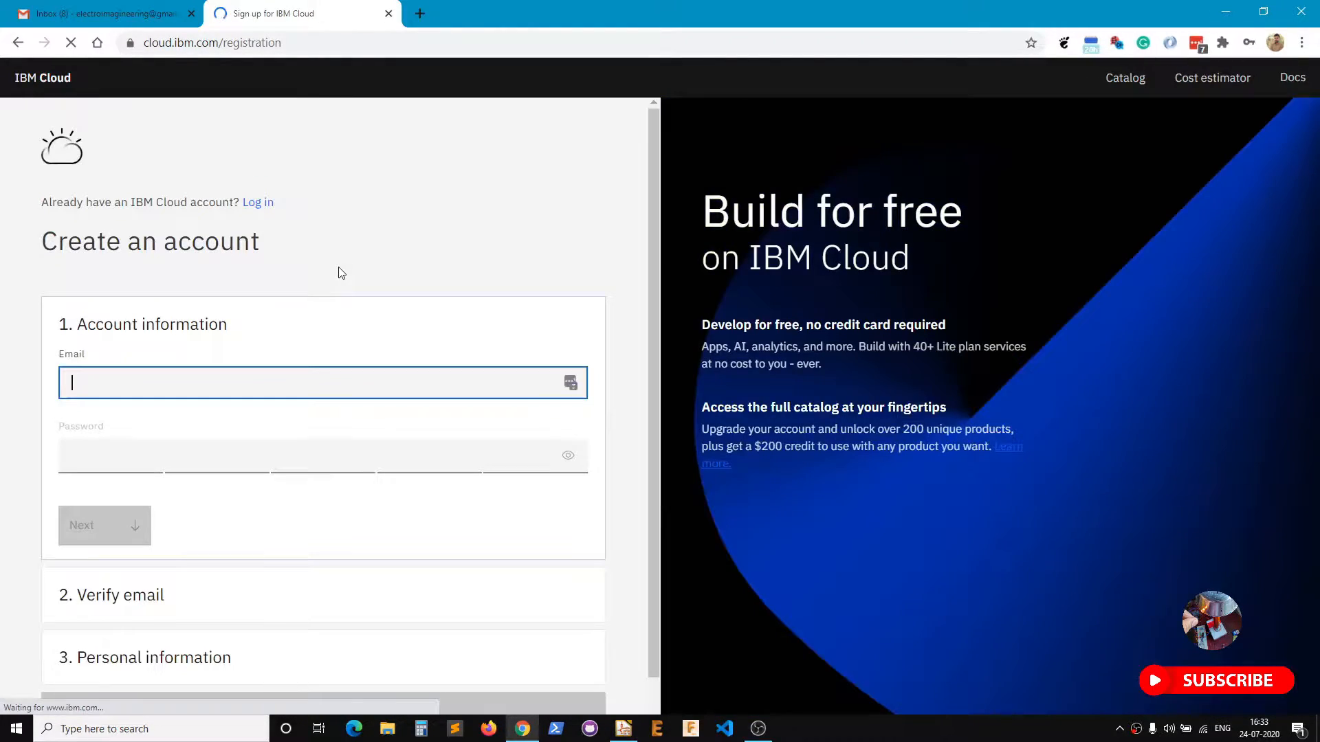
click(231, 464)
text(•••••••••)
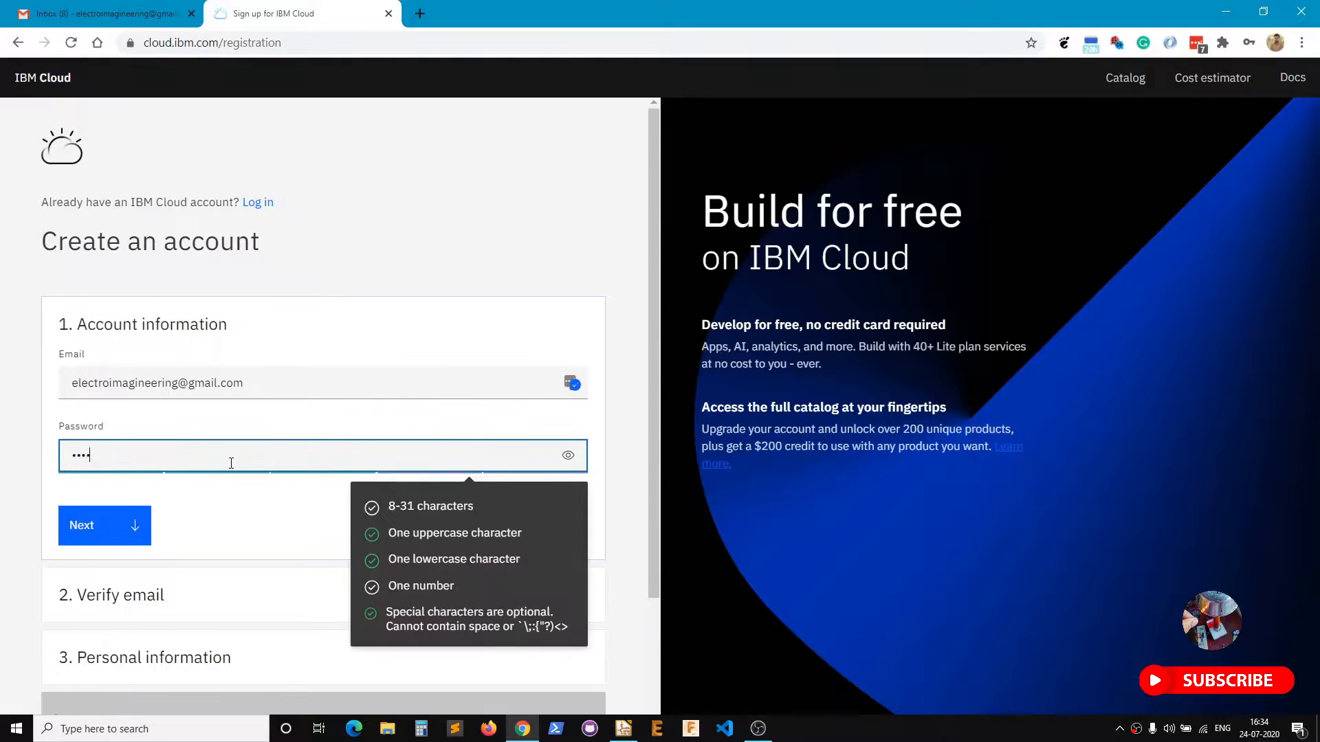
click(125, 528)
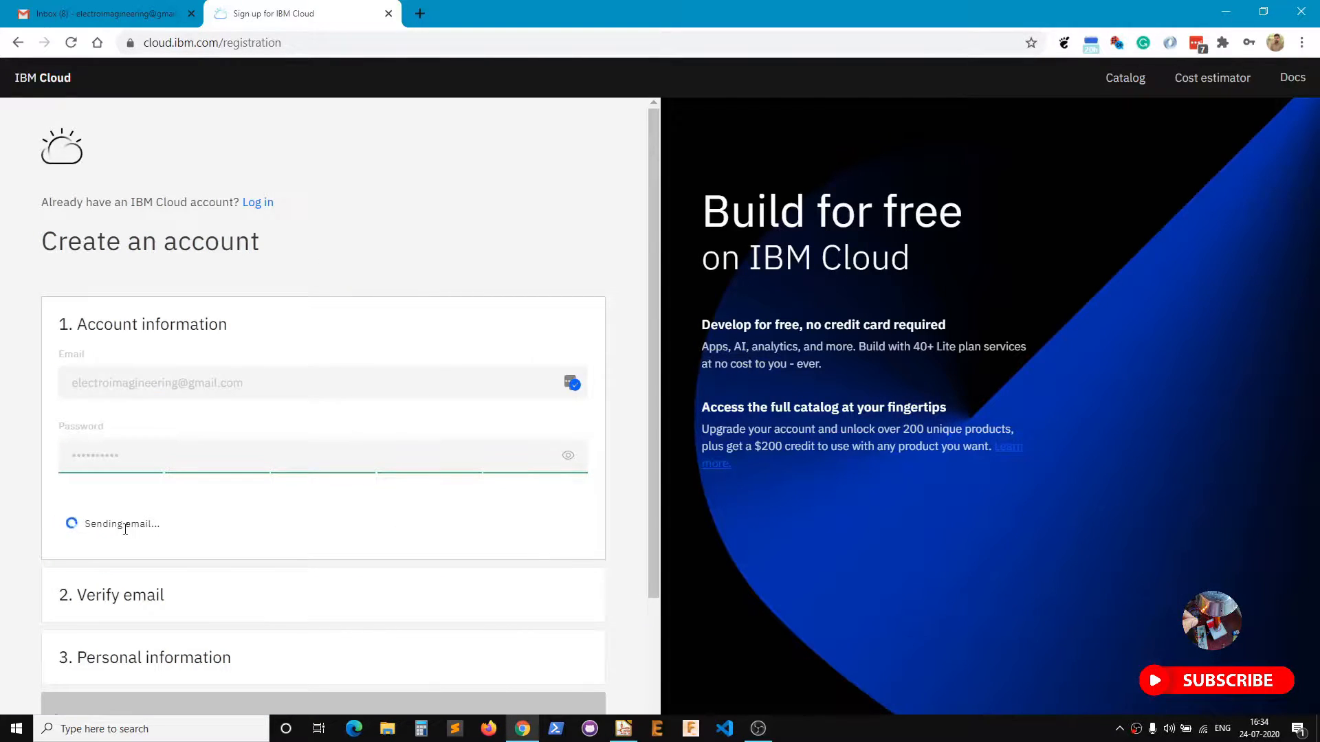
Copy the verification code from the IBM Cloud e-mail in Gmail into the Verification code field.
click(118, 14)
click(1016, 169)
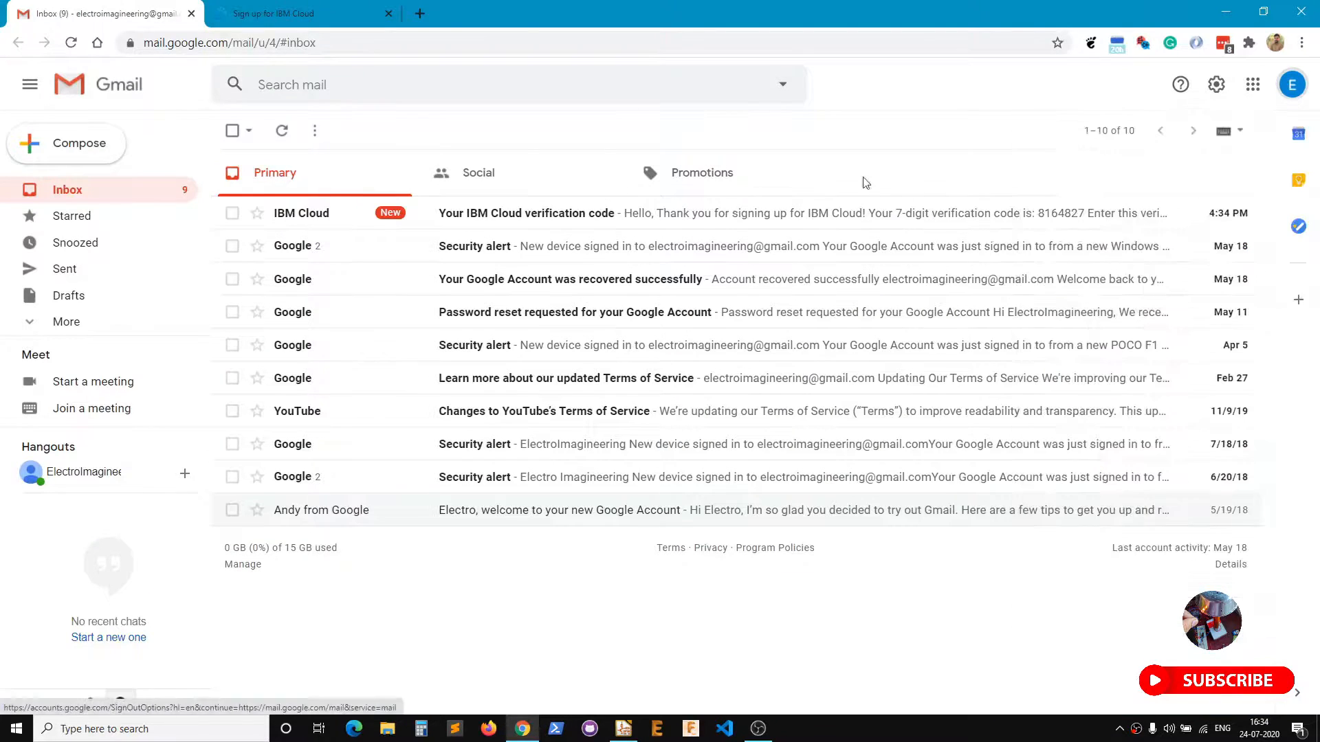
click(474, 214)
scroll(424, 492, down, 1)
double_click(420, 433)
right_click(429, 443)
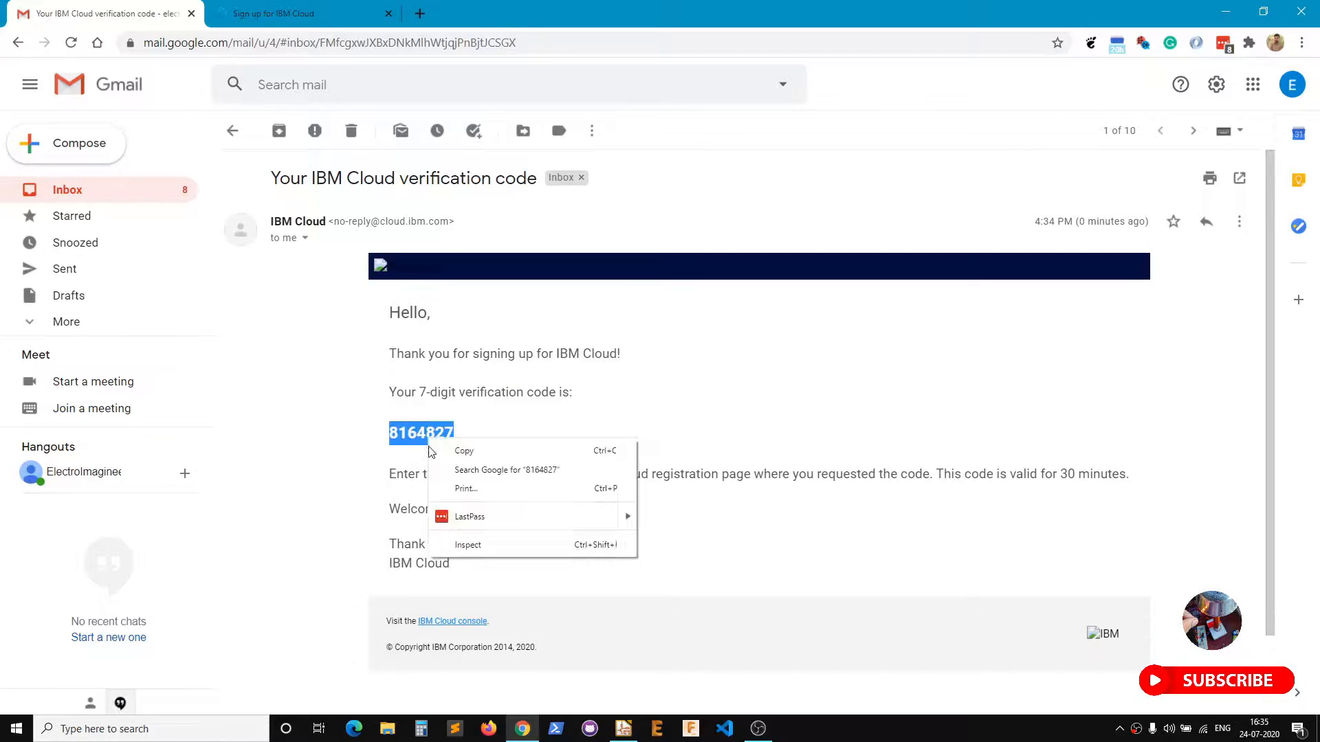
click(464, 451)
click(273, 14)
right_click(185, 547)
click(200, 398)
double_click(148, 556)
Submit the verification code and enter the account holder's first and last name.
click(96, 604)
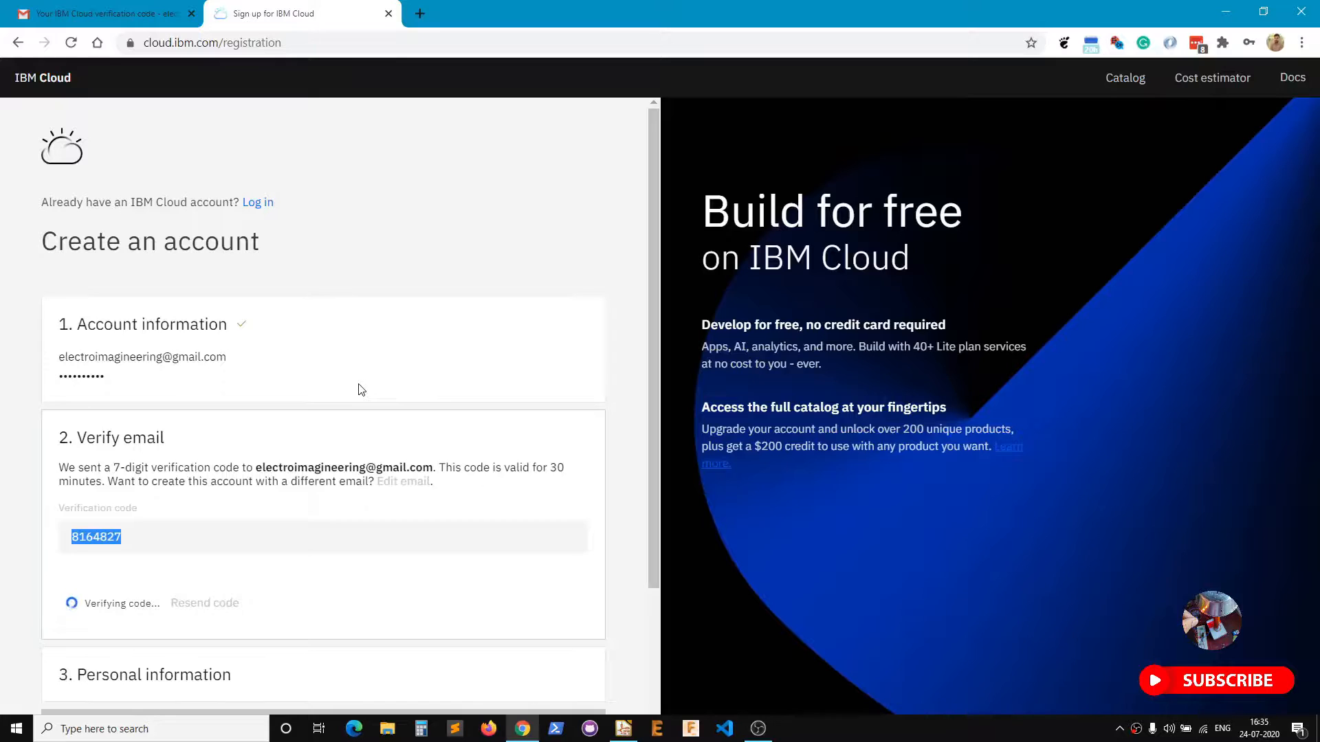
click(119, 473)
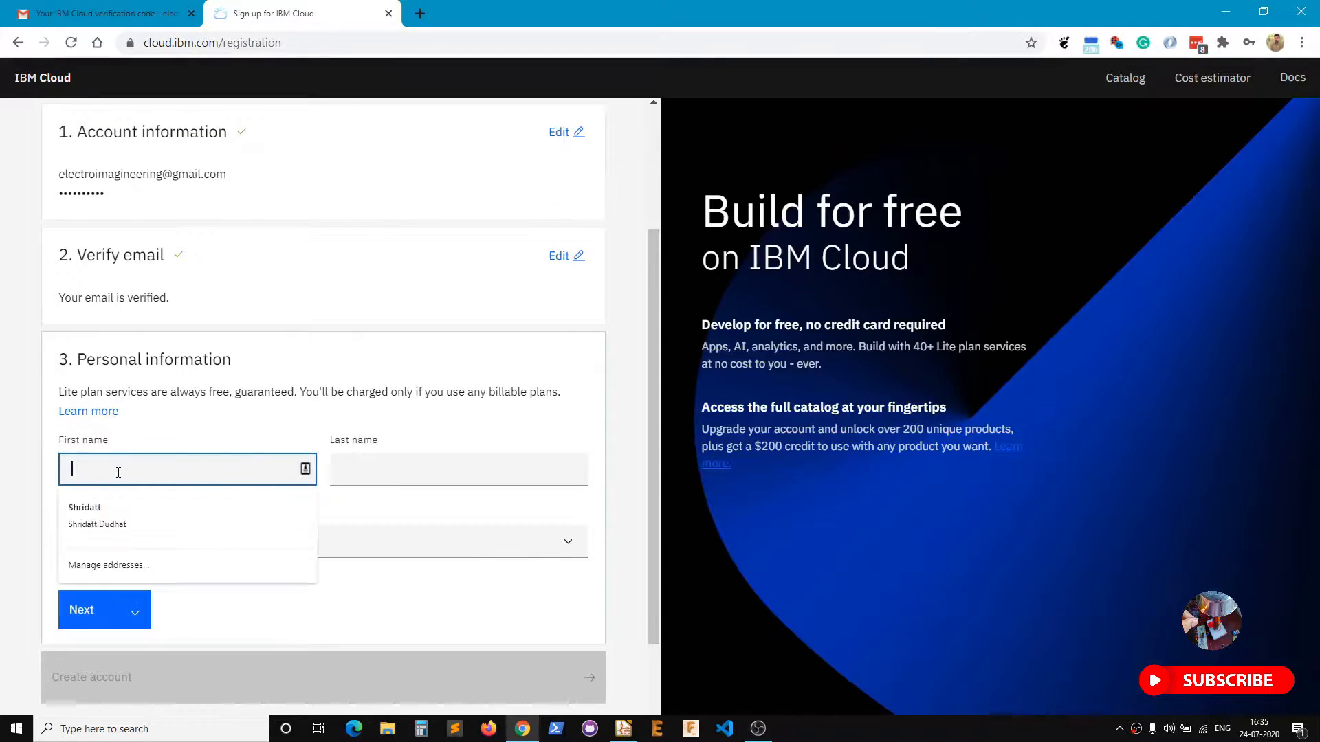
text(Electro)
key(Tab)
text(Imagineering)
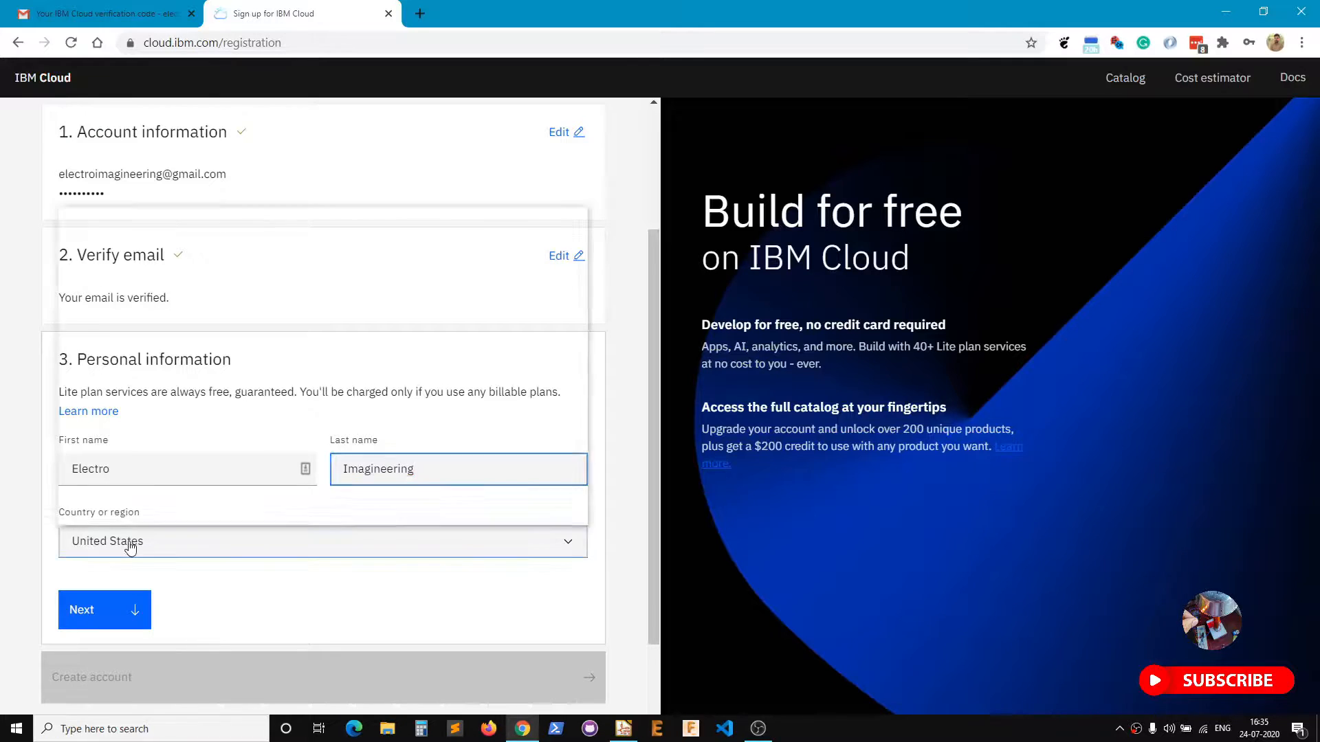
Select India as the country and confirm the personal information.
click(129, 541)
text(india)
key(Down)
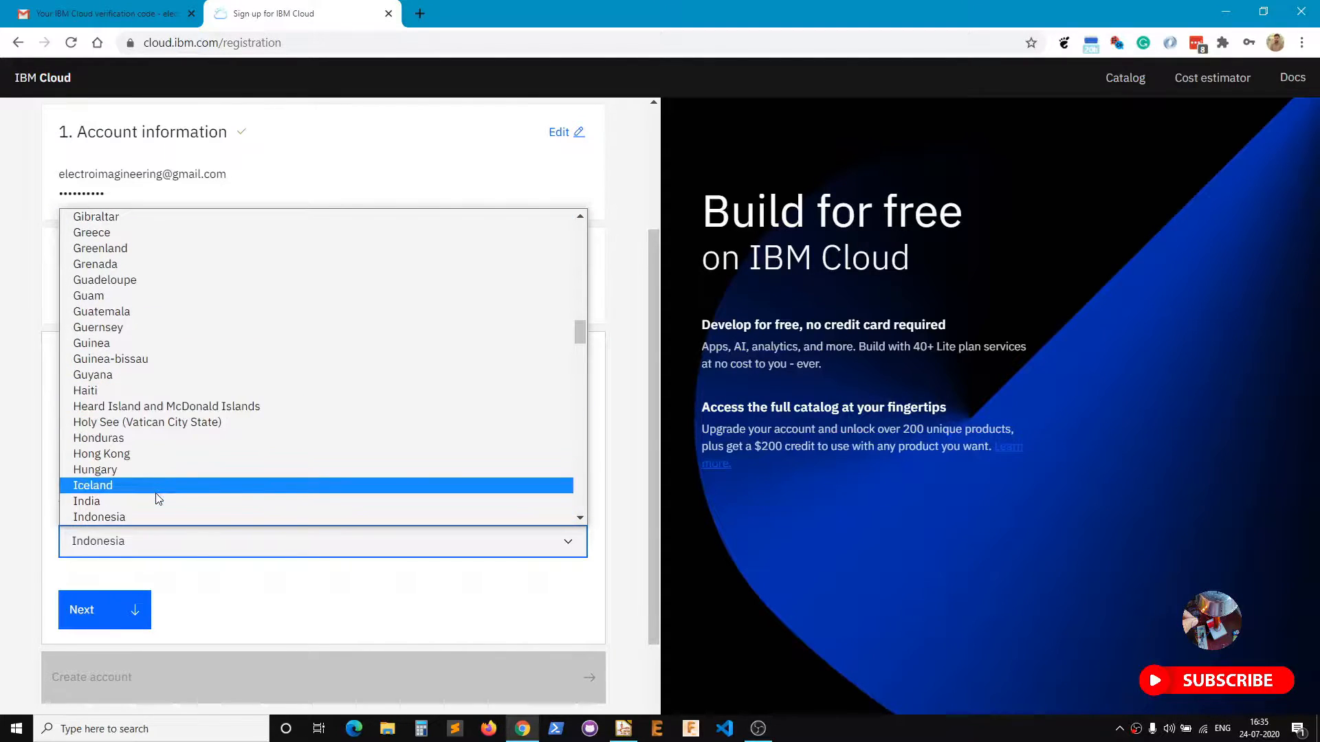
click(158, 505)
click(134, 597)
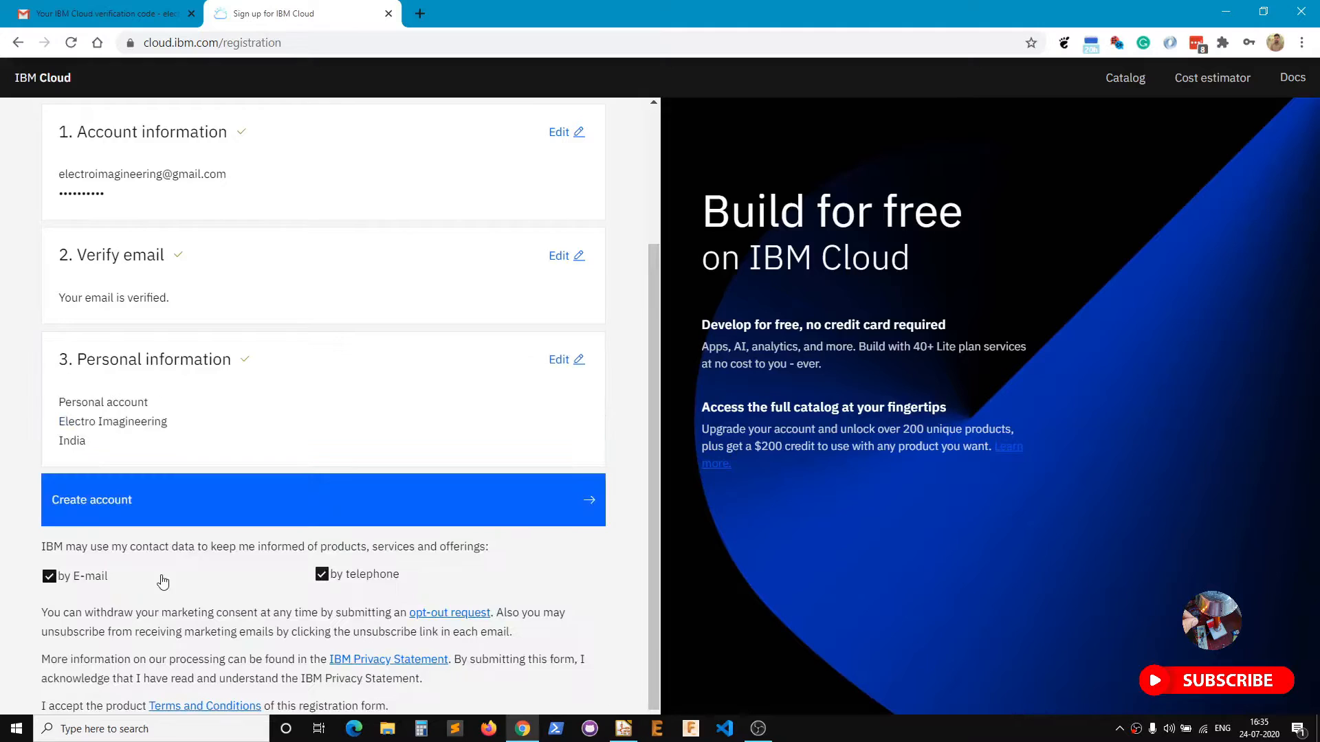
Opt out of telephone contact, create the account, and accept the IBMid privacy notice.
click(341, 536)
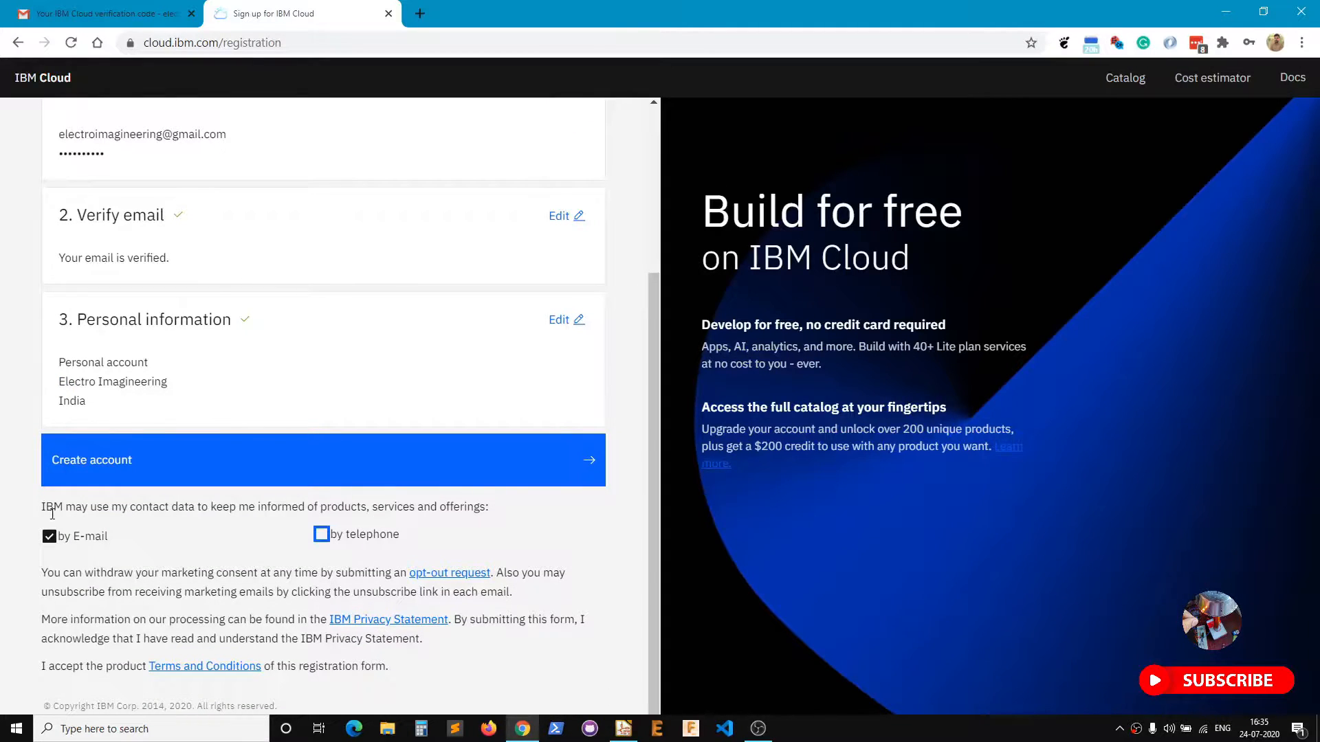
click(332, 481)
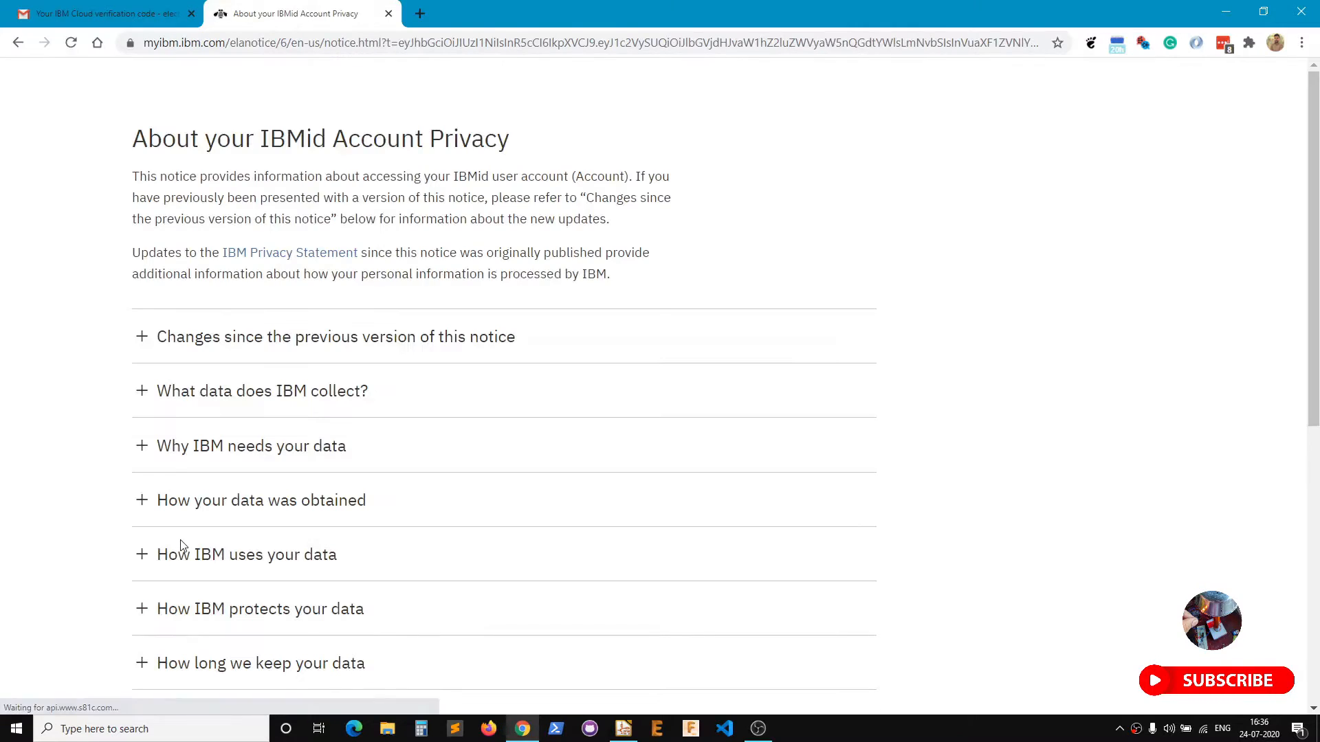
scroll(182, 545, down, 8)
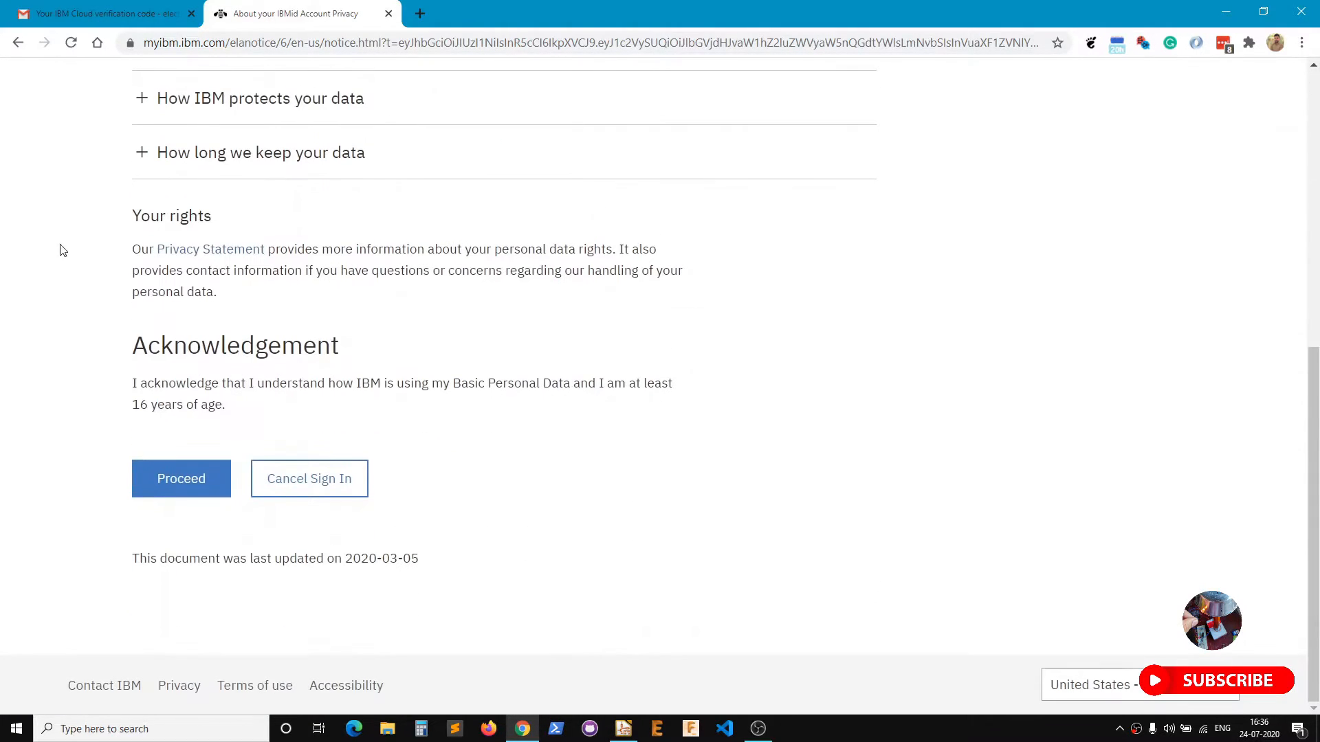
click(187, 482)
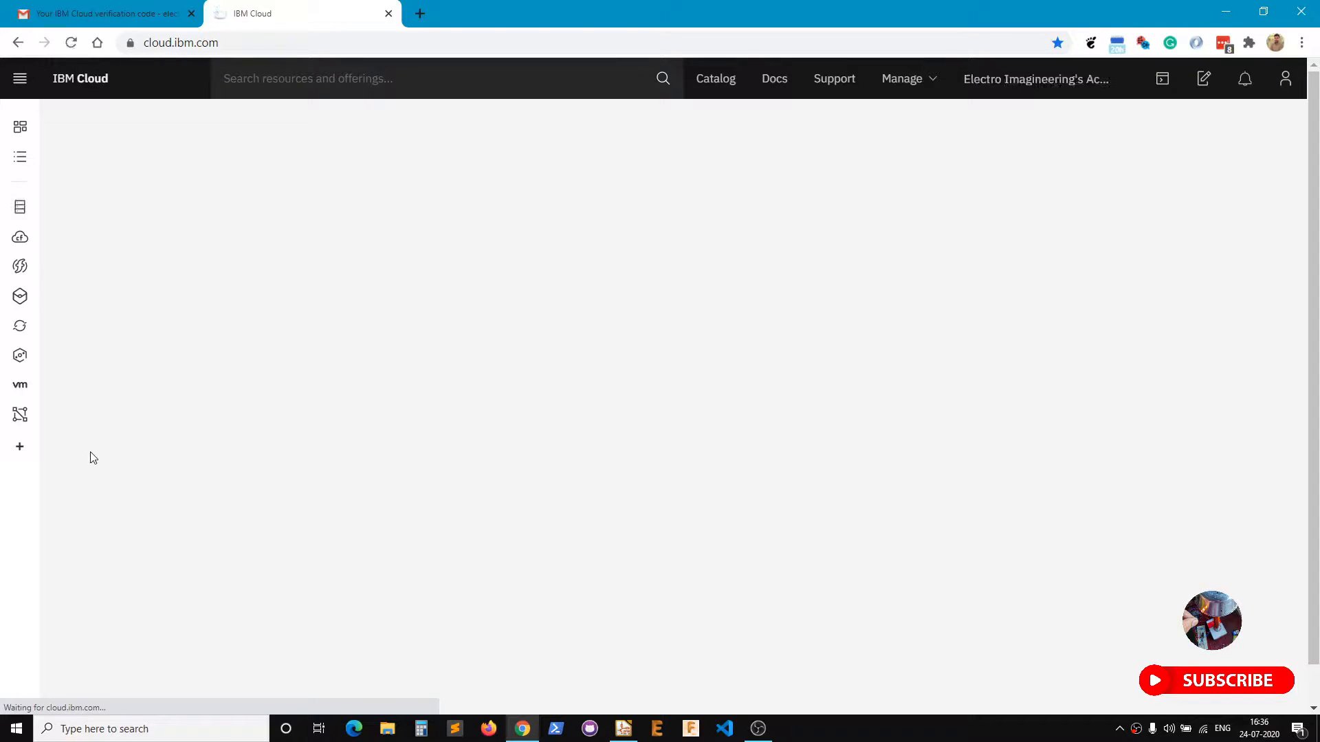
View all resources in the IBM Cloud account from the Dashboard.
click(1285, 78)
click(1285, 78)
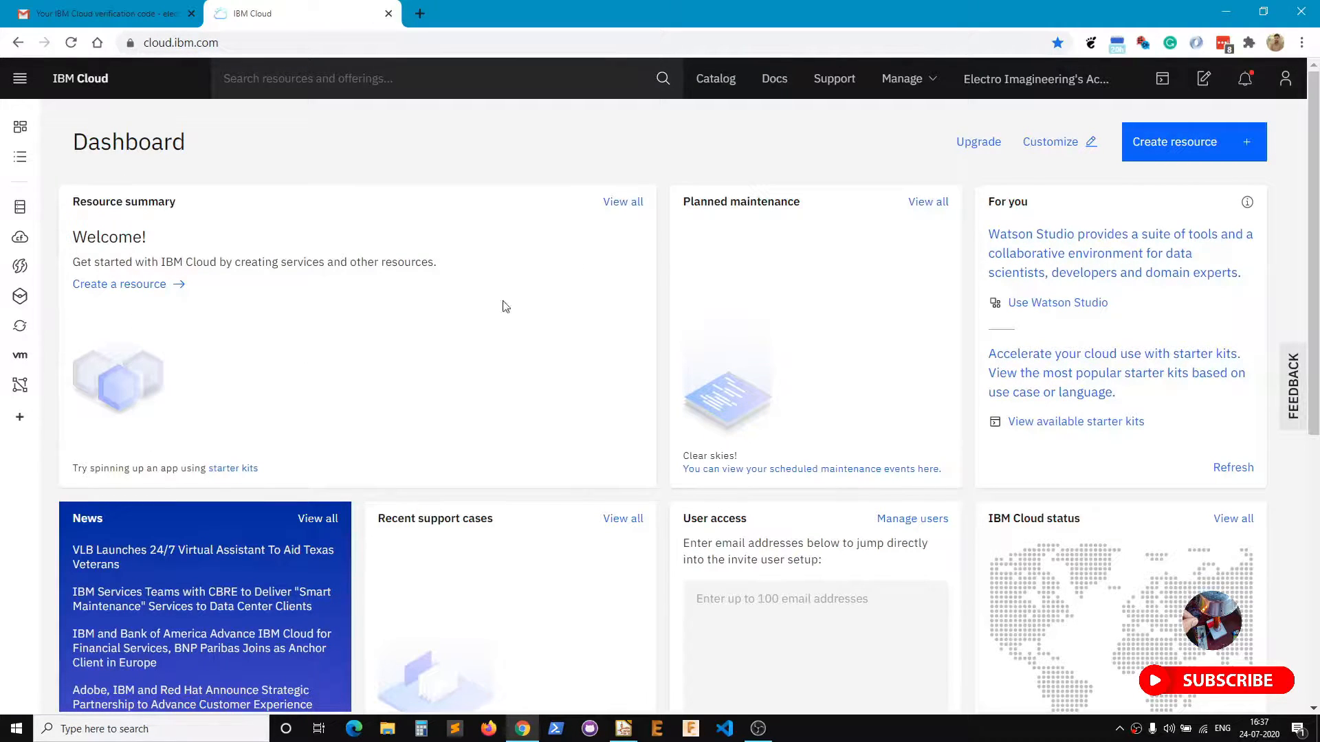
click(623, 201)
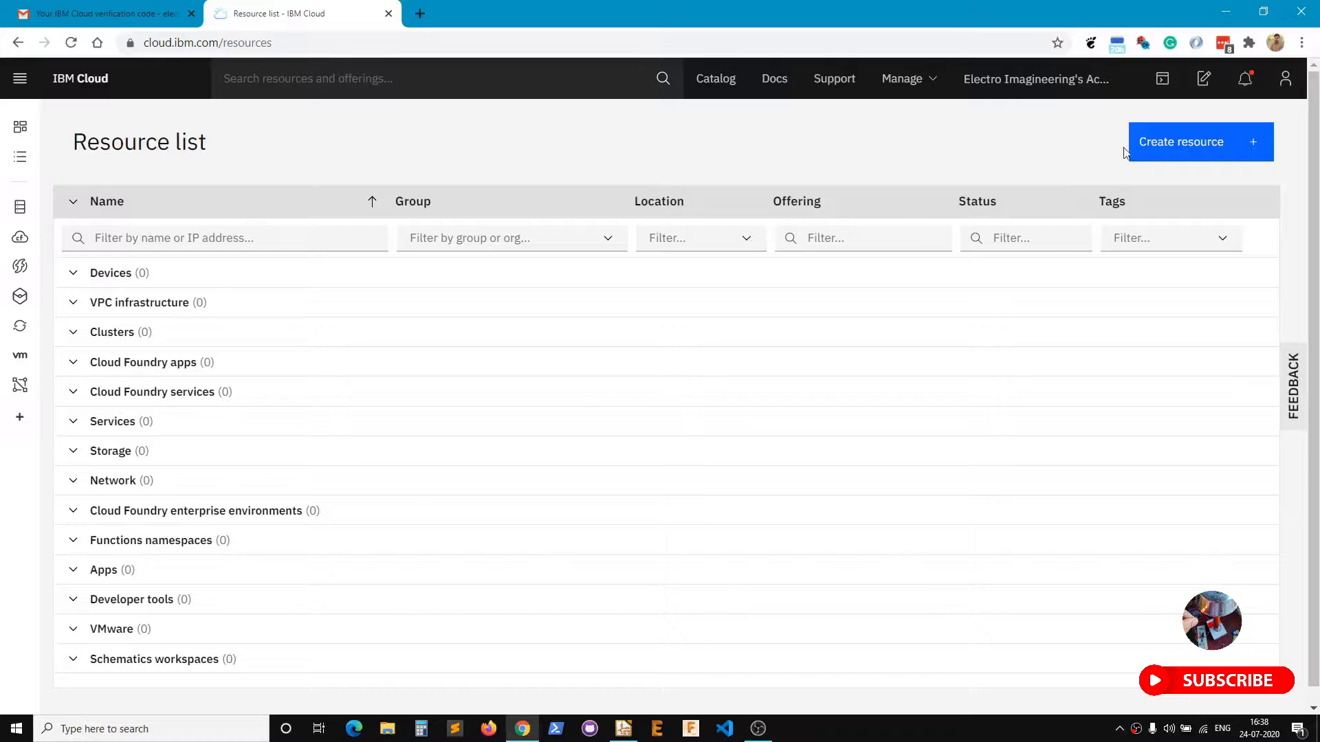
Search the Create resource catalog for node-red.
click(1172, 144)
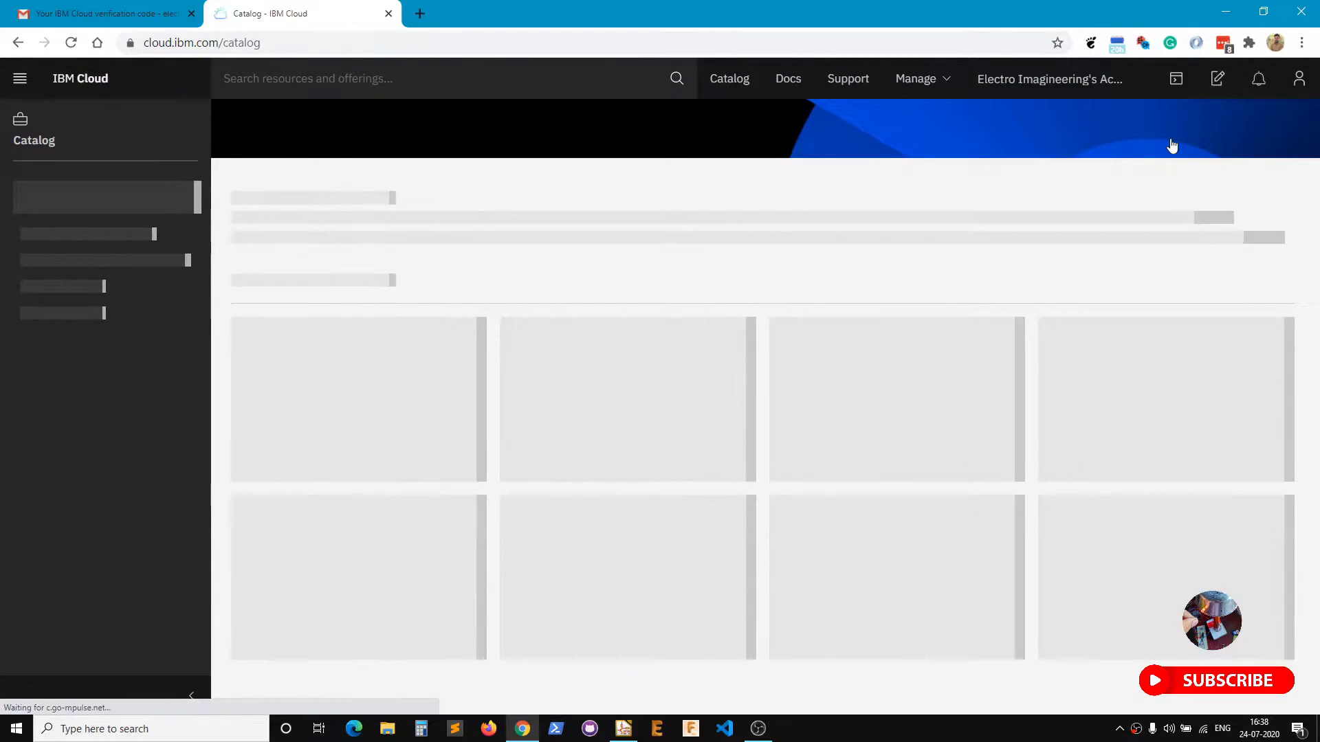
click(420, 301)
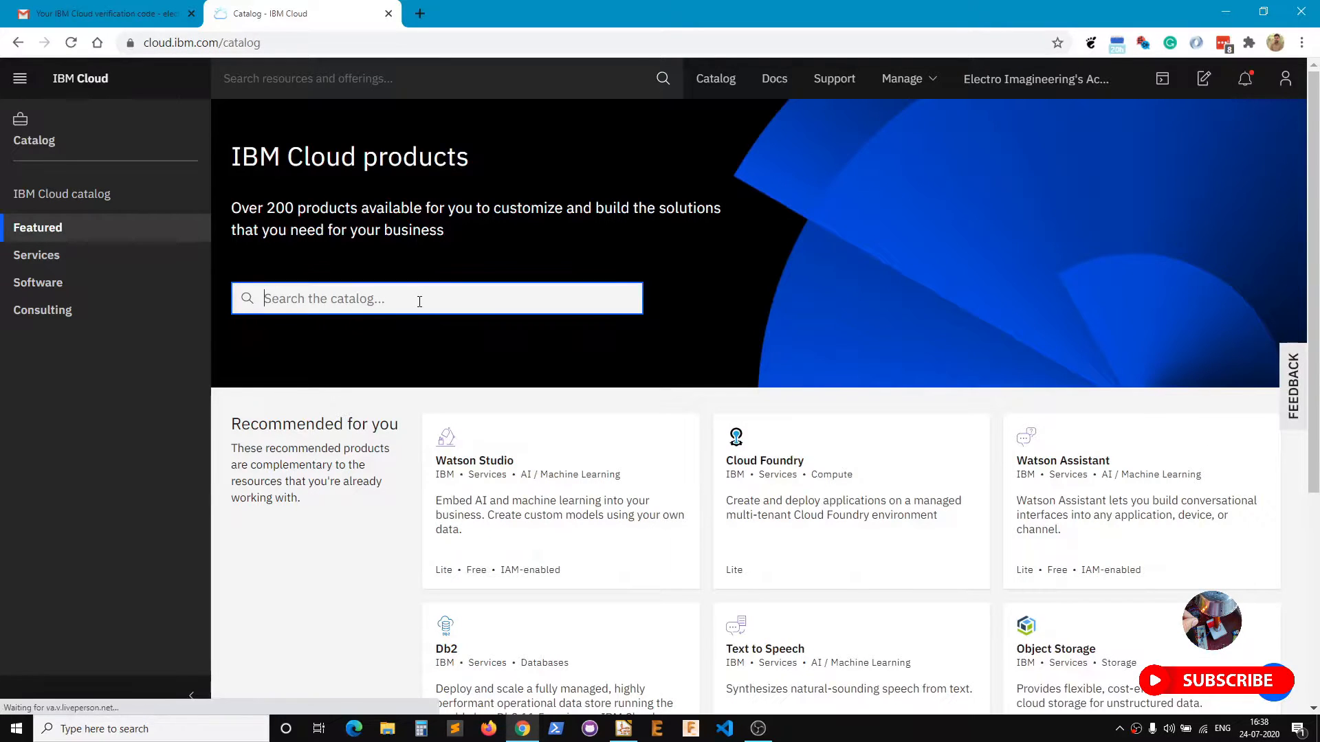
text(node-red)
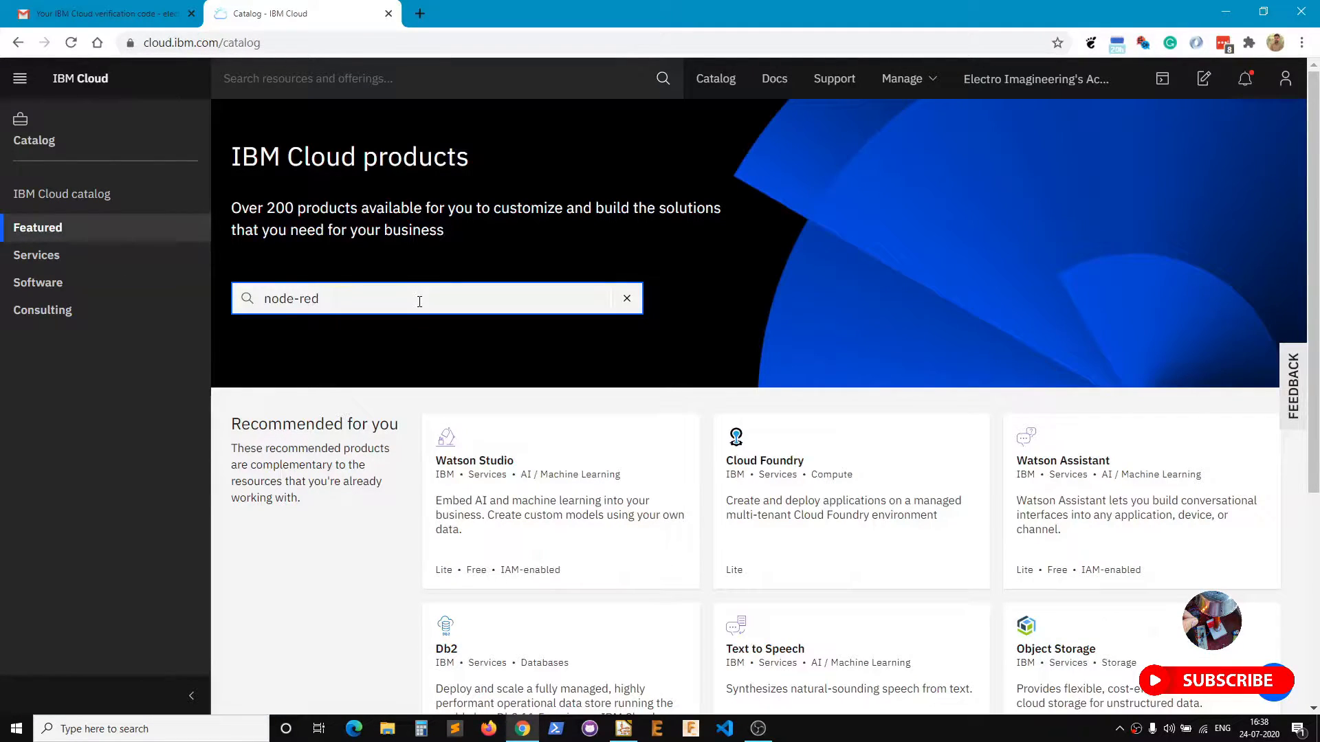
key(Return)
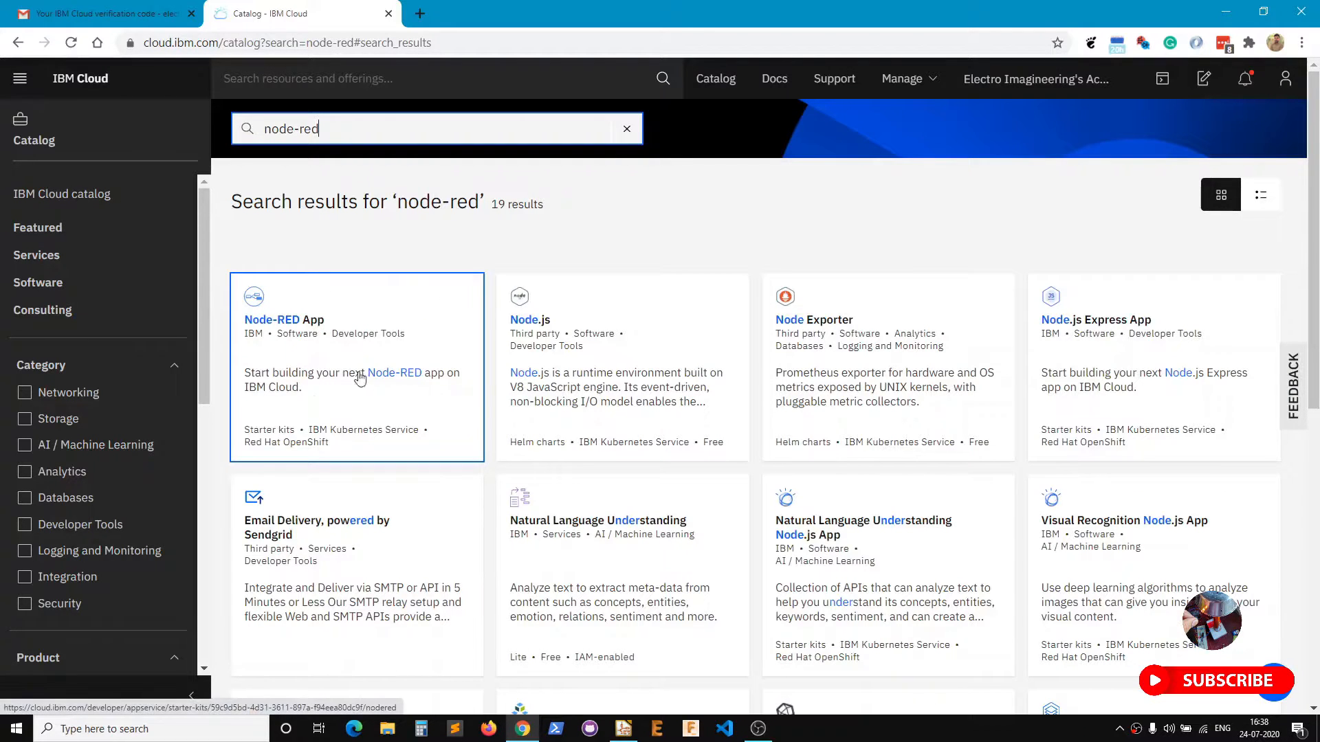
Open the Node-RED App starter kit and name the app electroShri.
click(260, 388)
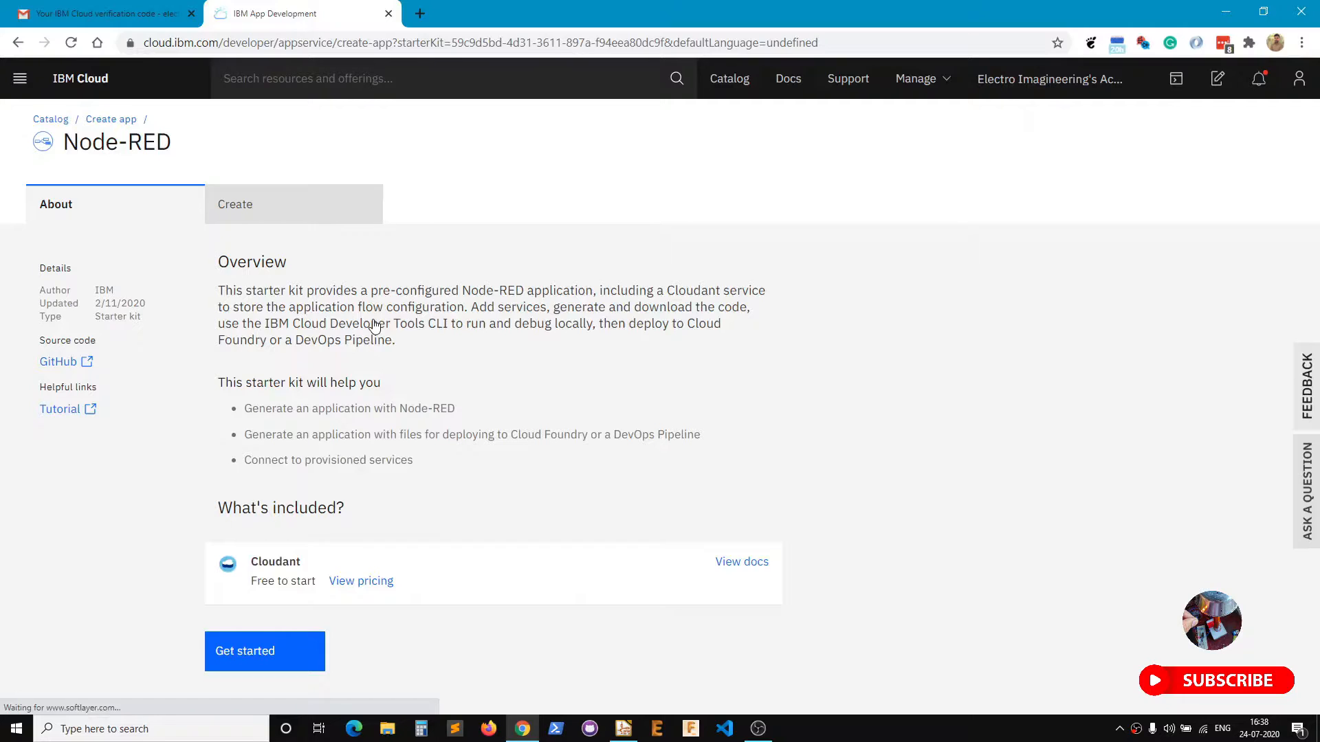
click(269, 213)
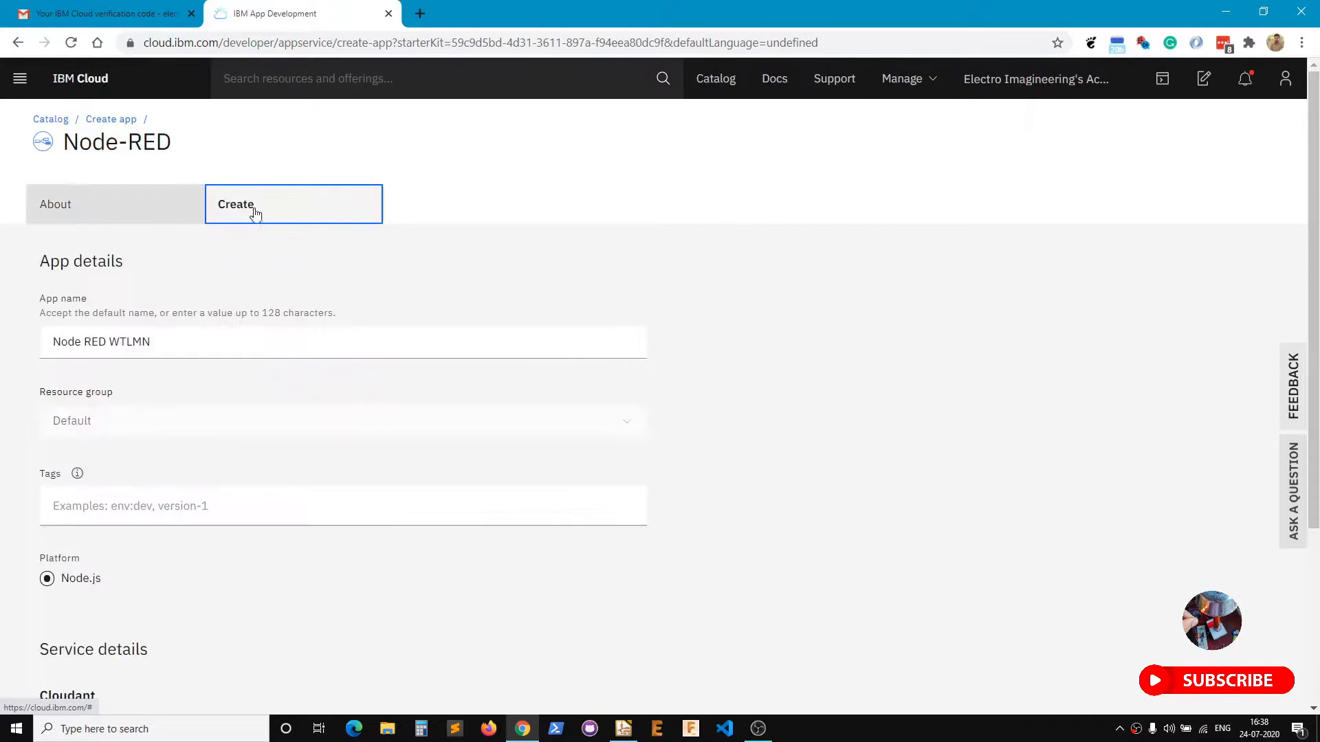
click(206, 343)
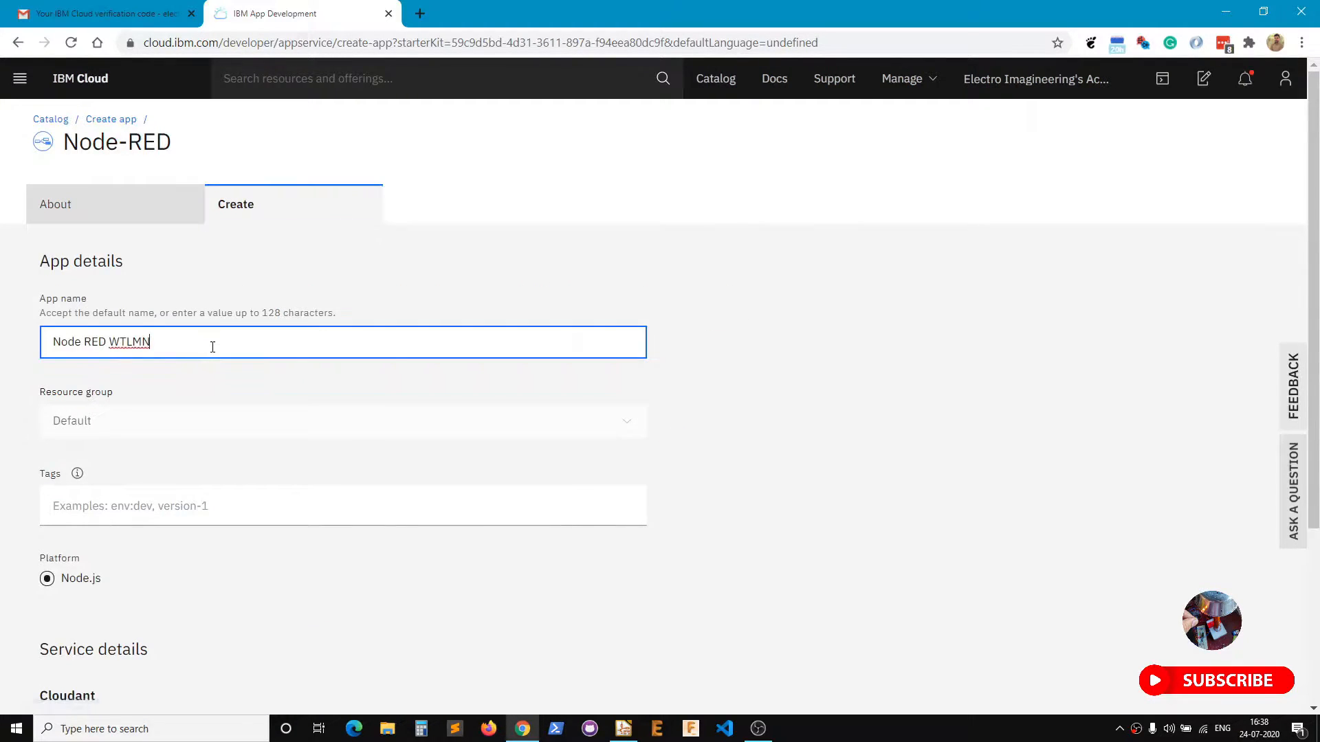
drag(210, 343, 2, 361)
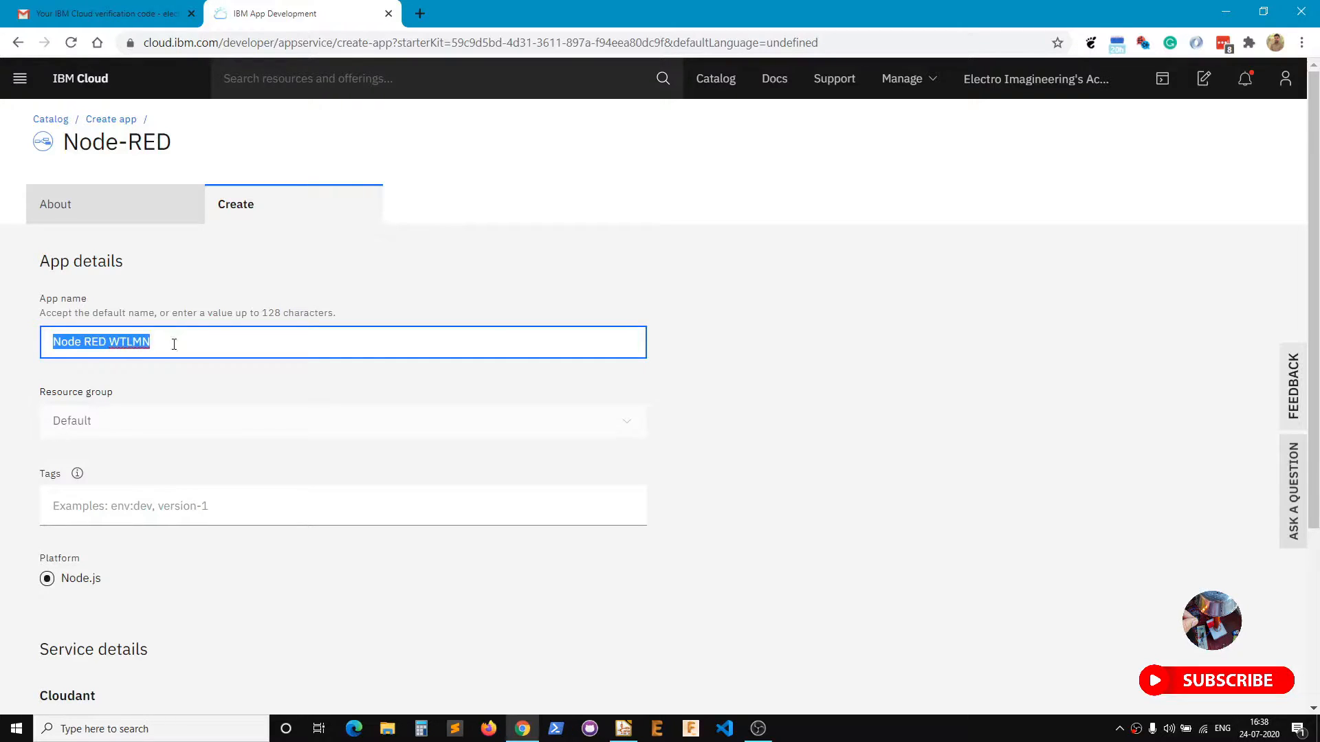
text(electroShri)
click(165, 375)
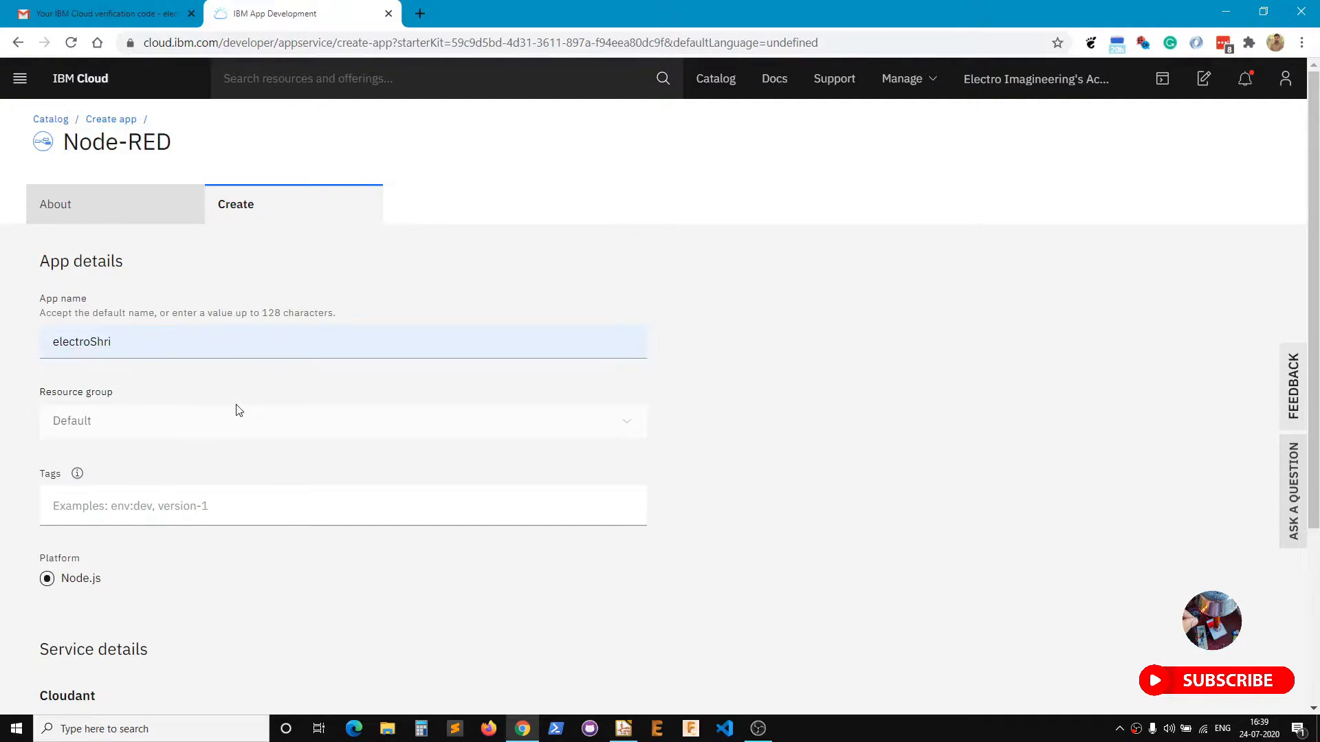
click(188, 345)
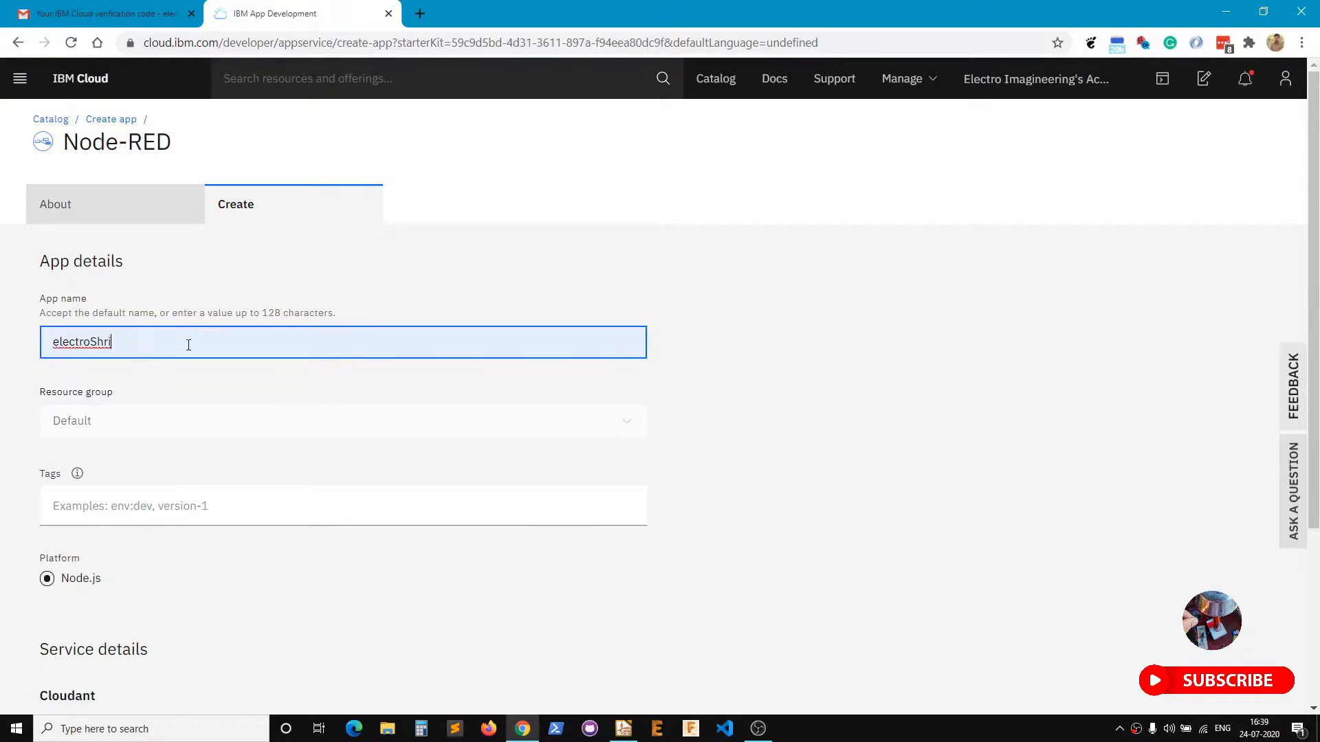
click(160, 430)
Set the Cloudant region to Dallas on the Lite plan and create the app.
scroll(173, 467, down, 3)
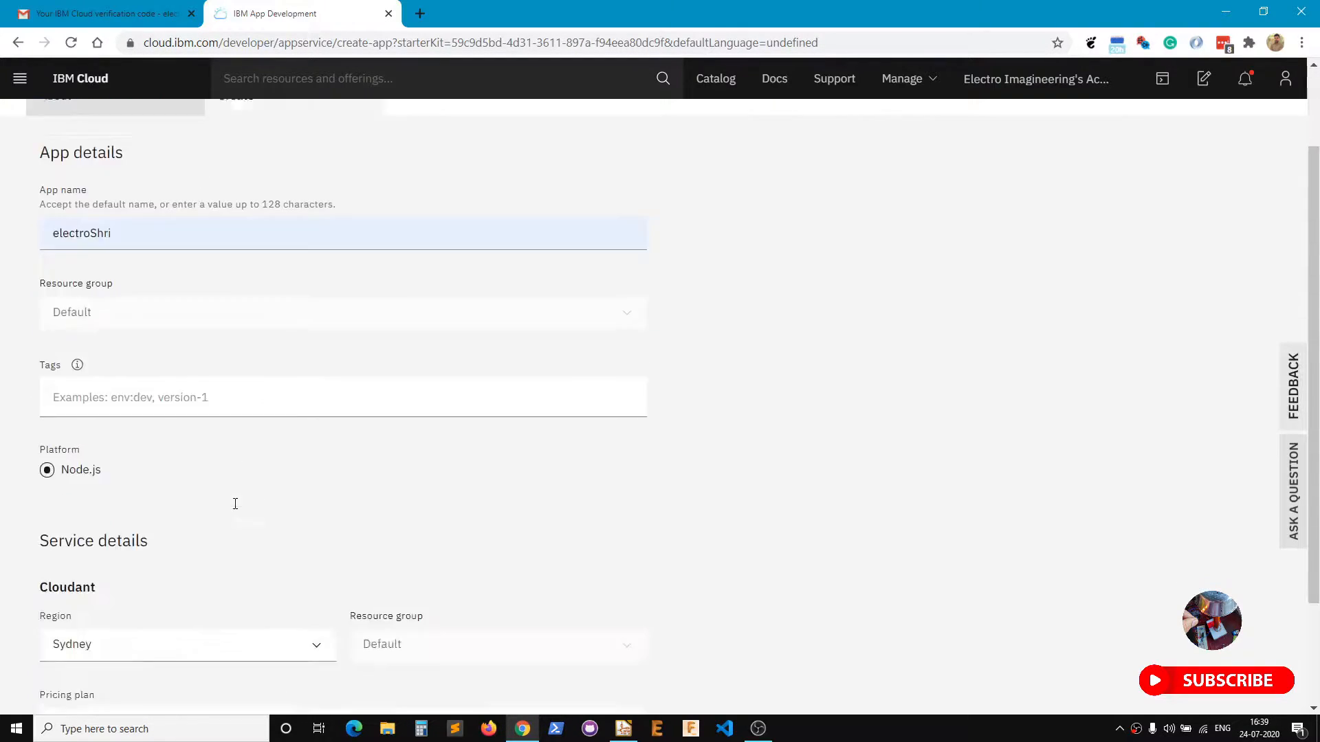
double_click(62, 393)
click(241, 420)
scroll(71, 485, down, 1)
click(215, 509)
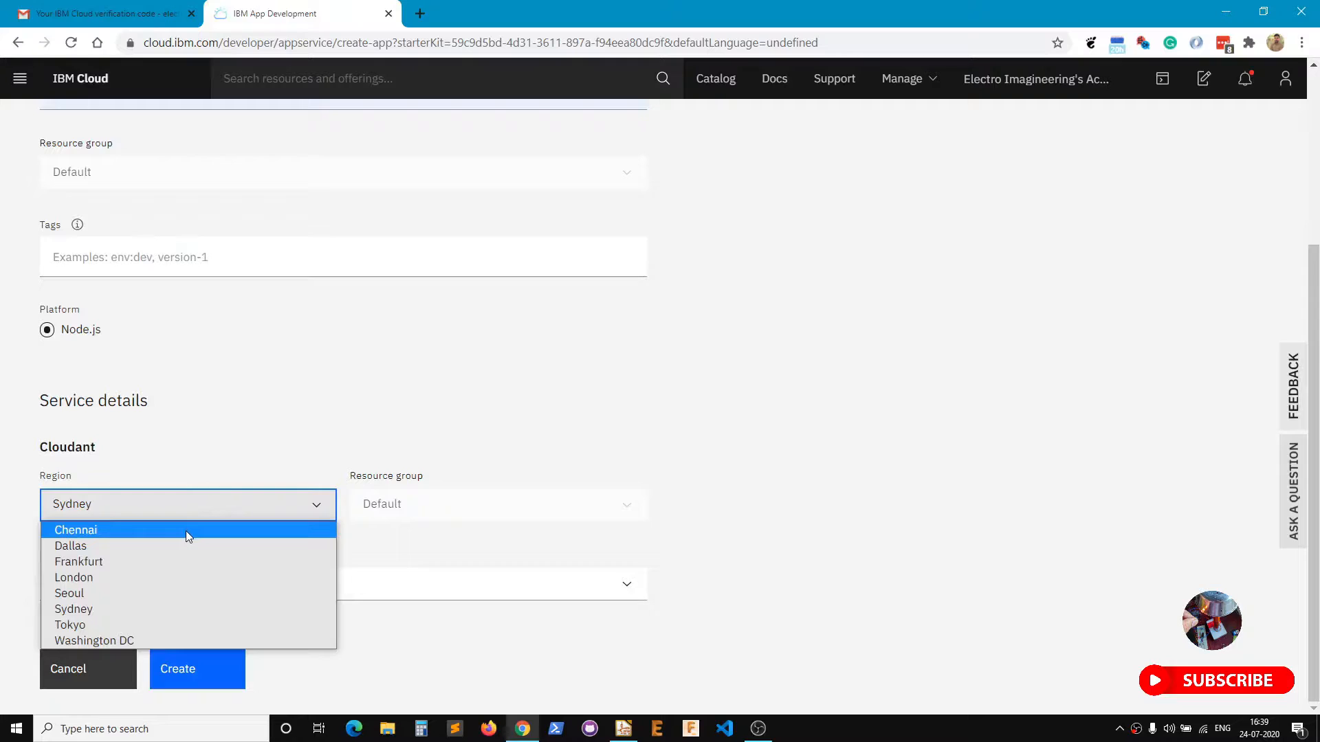
click(179, 547)
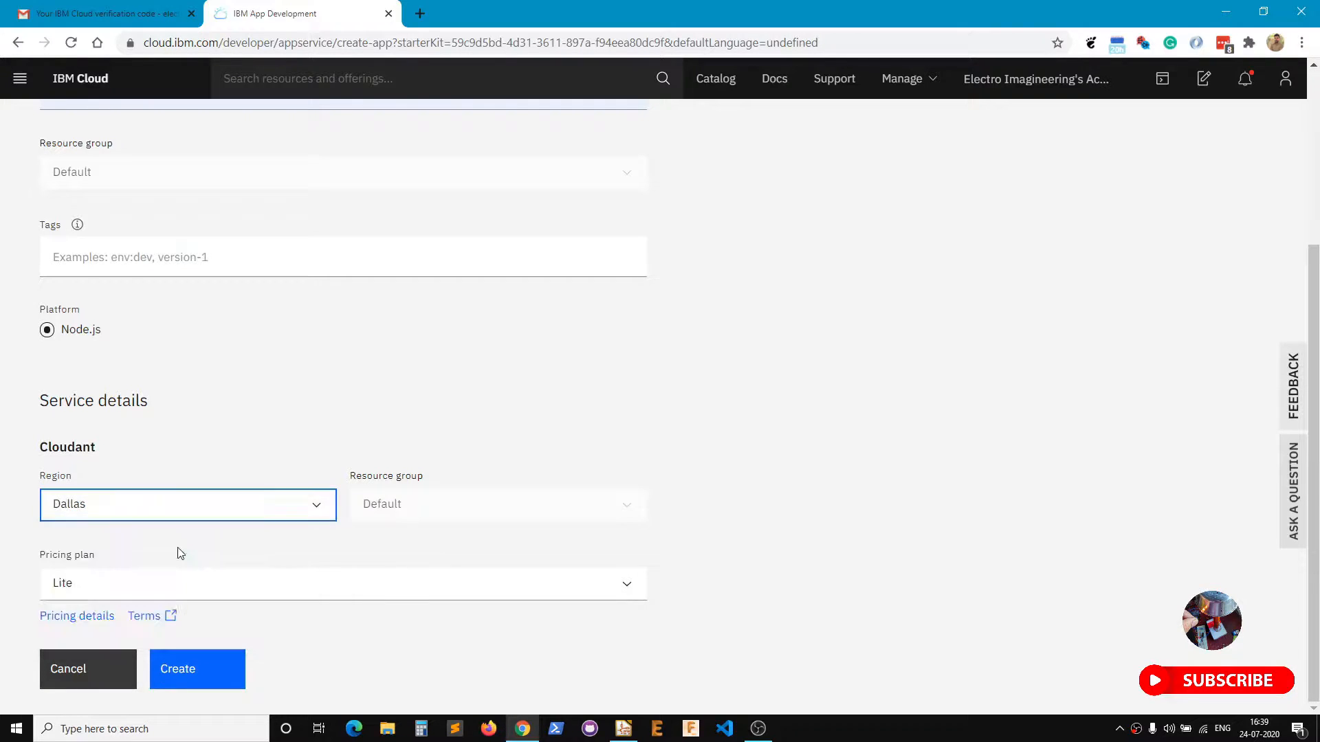
click(567, 389)
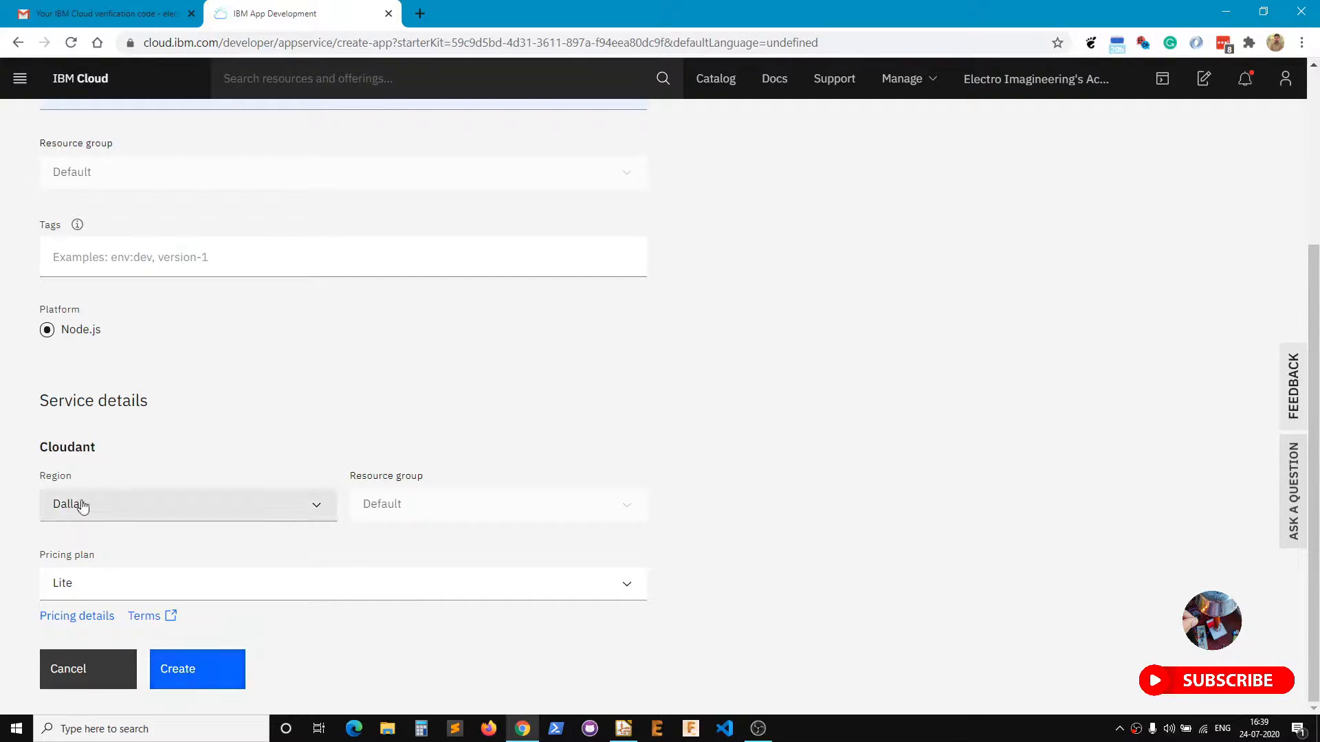
click(177, 671)
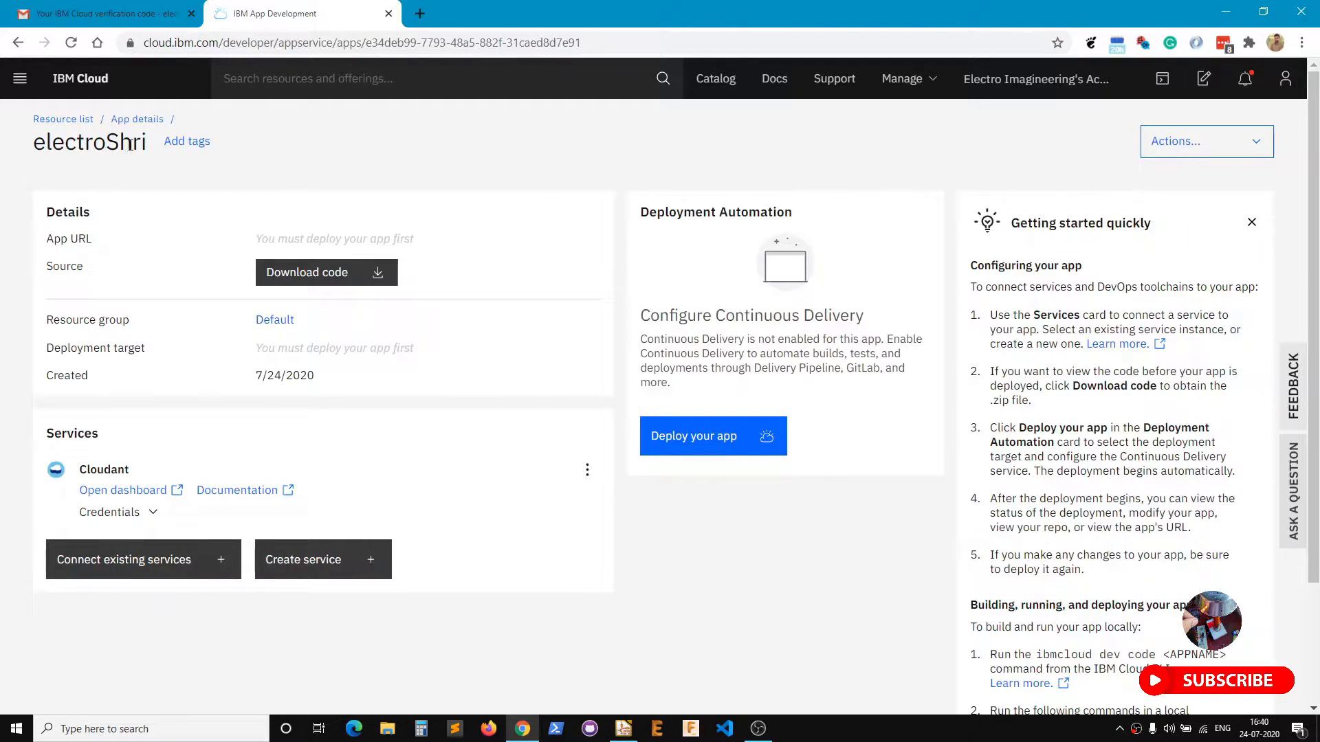
Start deploying electroShri and generate a new API key for the deployment.
drag(640, 213, 804, 213)
click(741, 544)
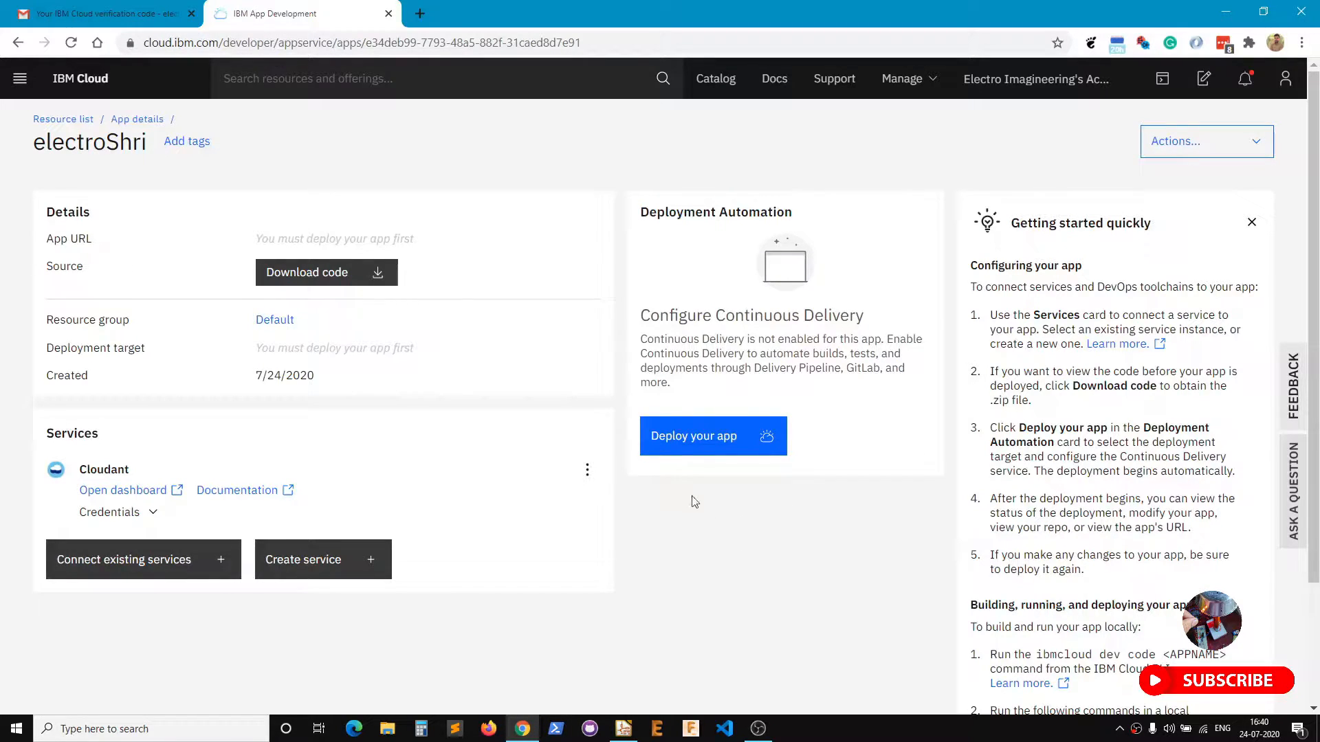
click(699, 440)
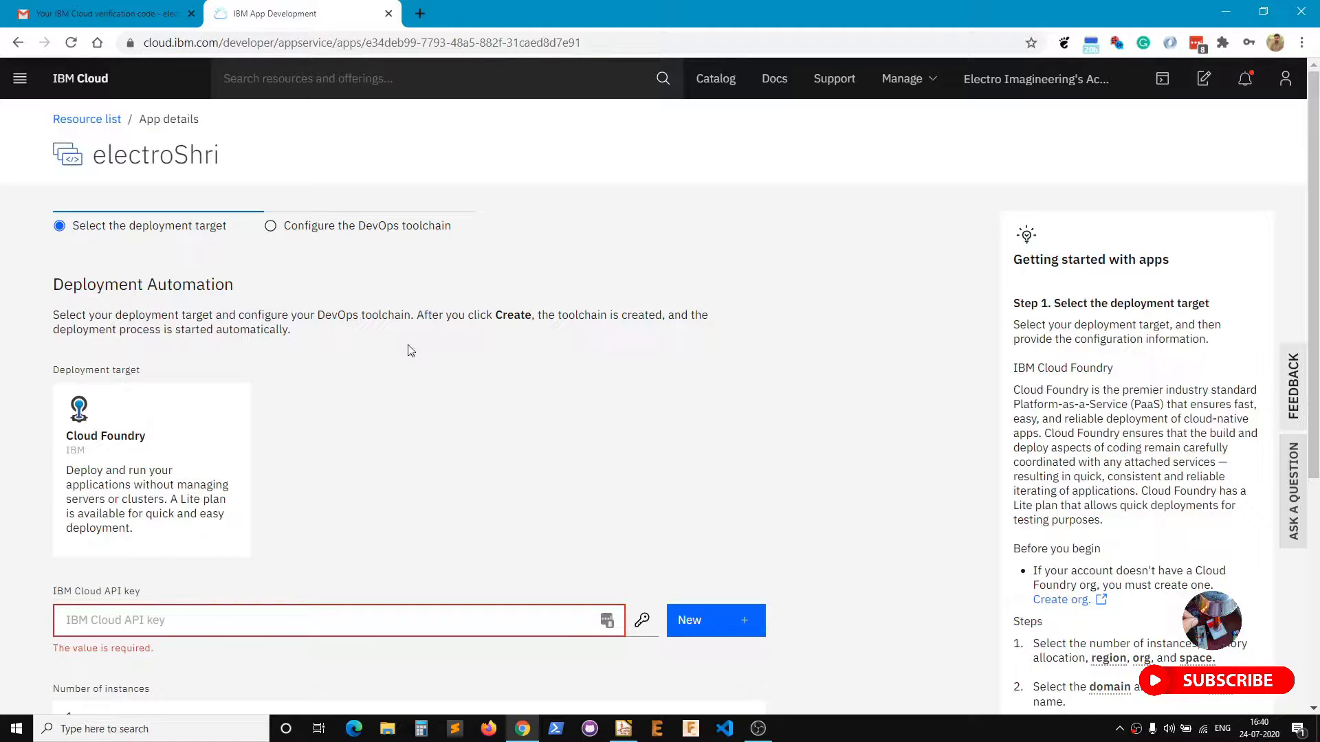
scroll(181, 385, down, 3)
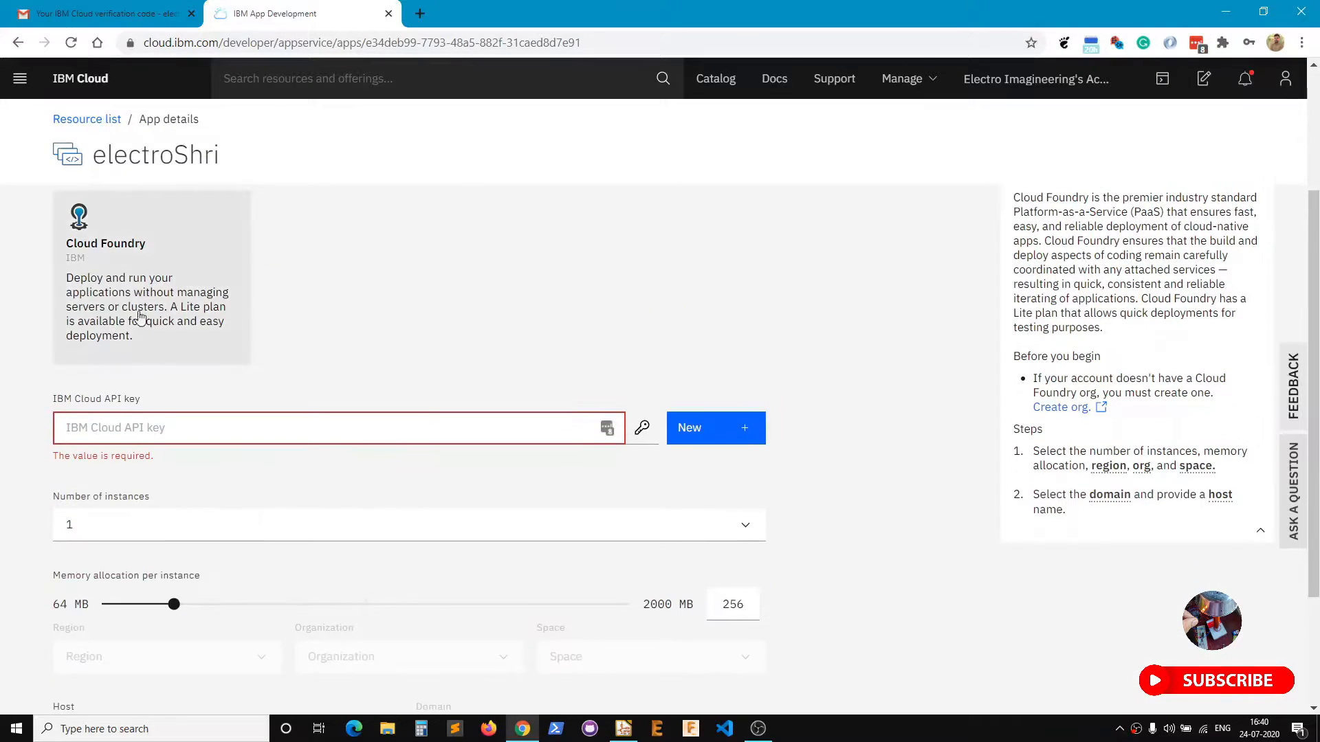
click(697, 430)
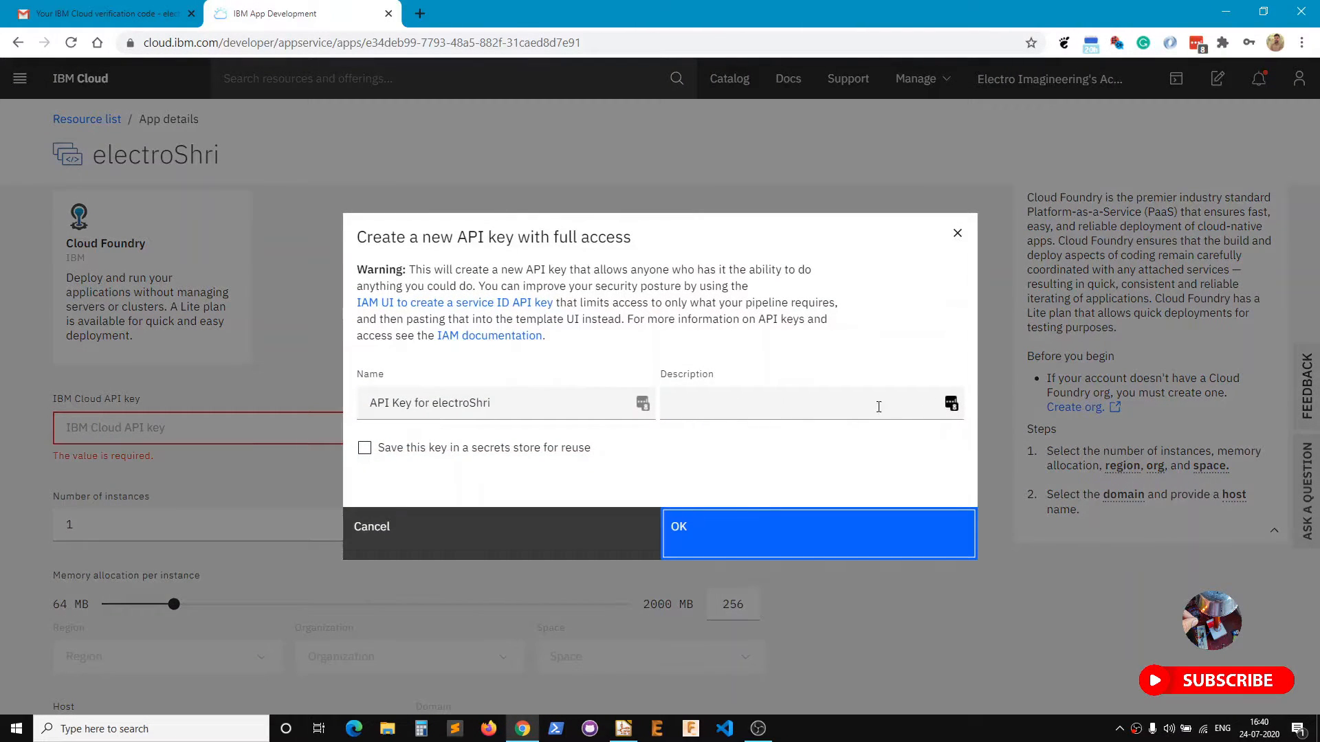
click(939, 407)
click(951, 406)
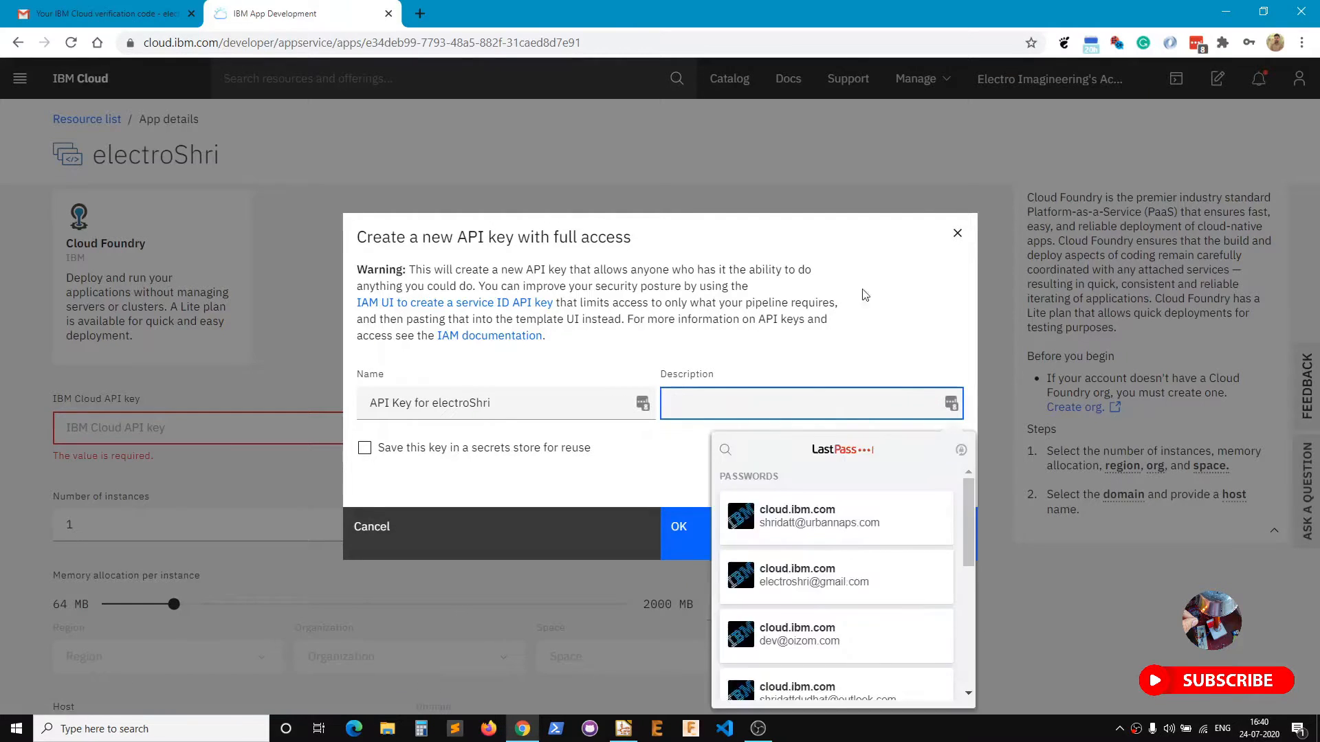
click(321, 453)
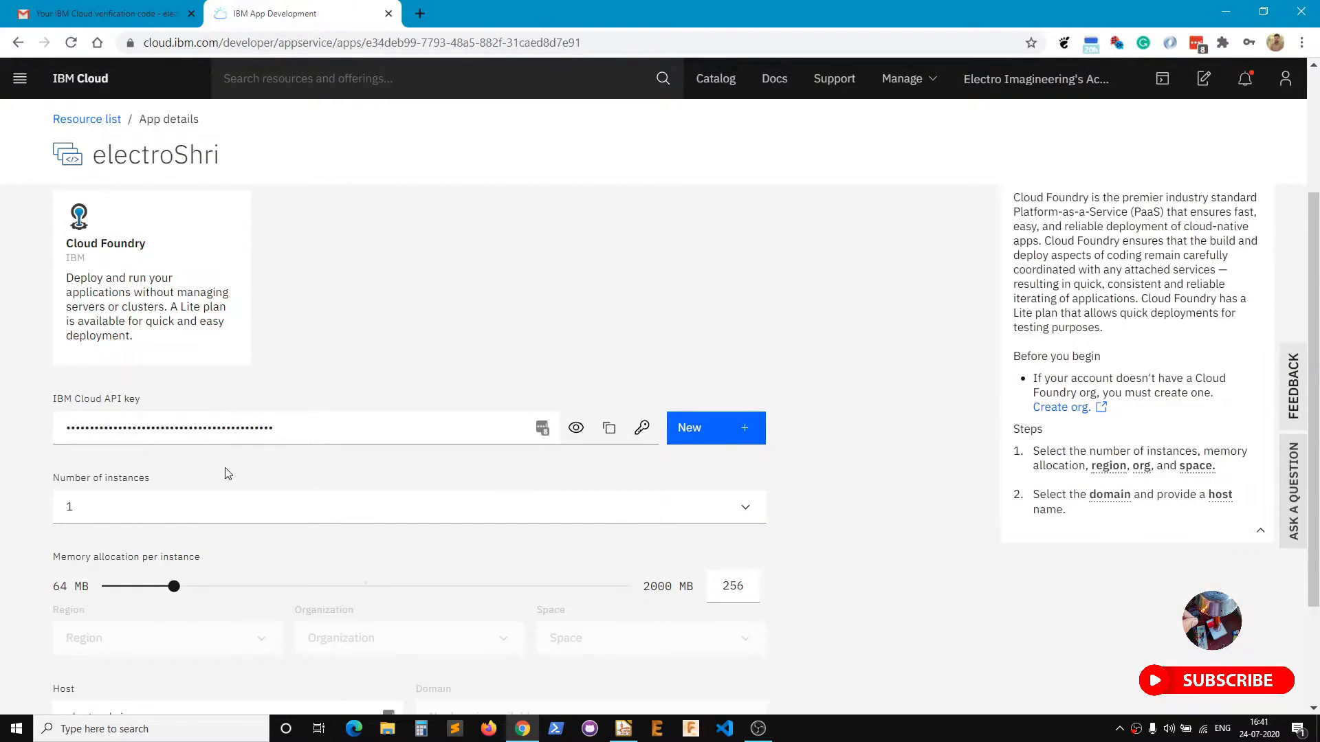
Set the memory per instance to 256 MB.
scroll(2, 474, down, 2)
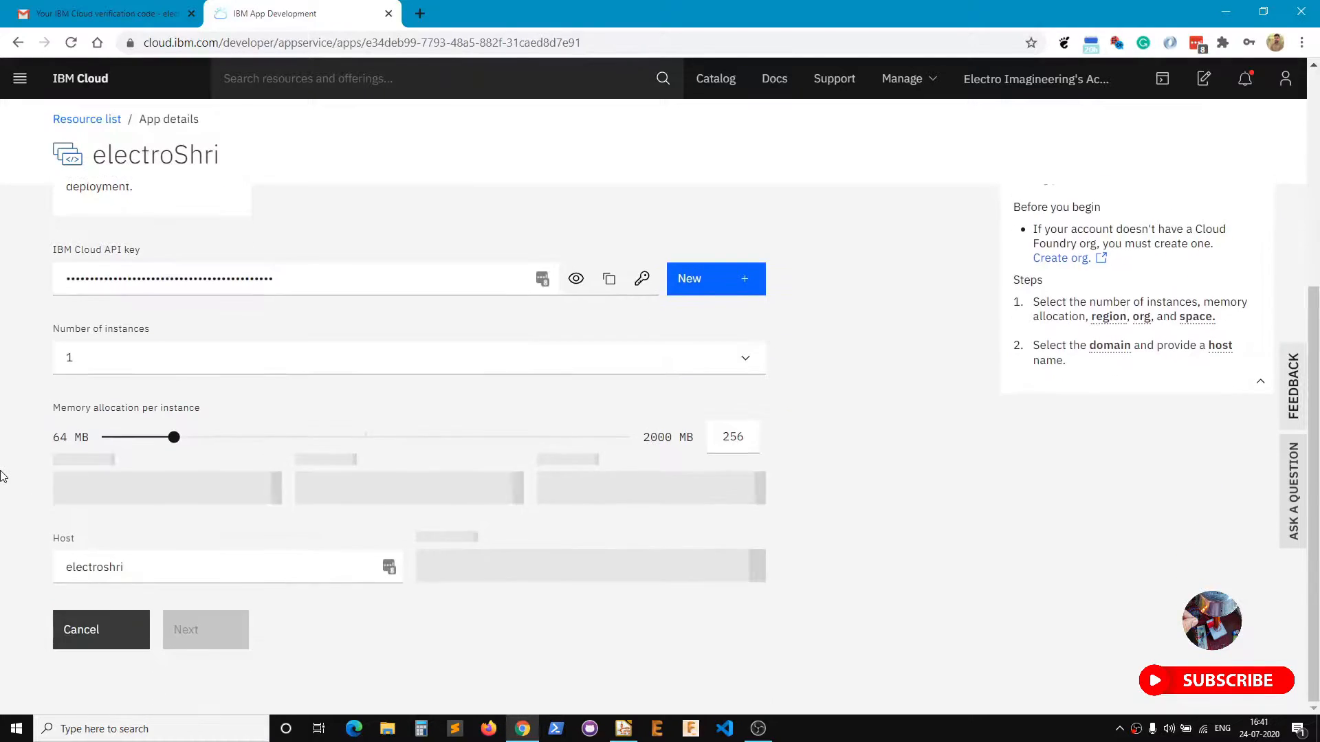
double_click(721, 440)
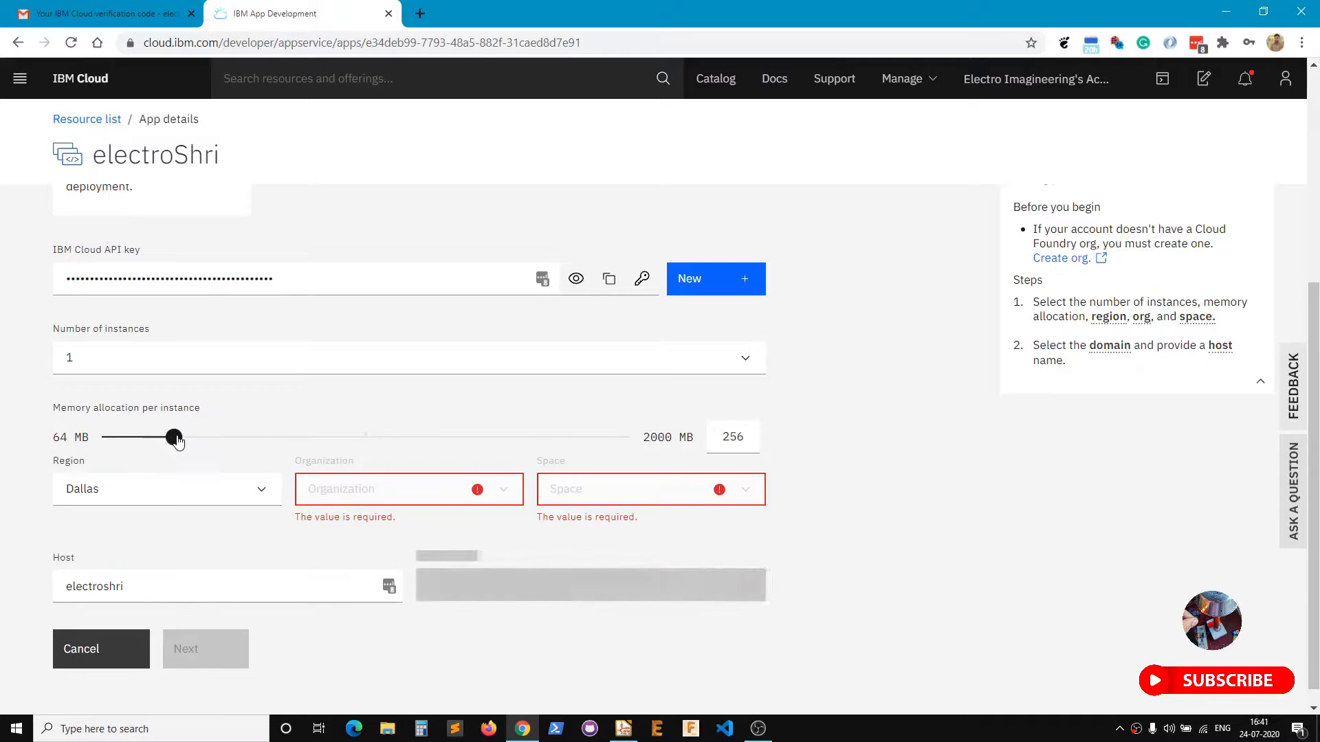
drag(177, 441, 220, 451)
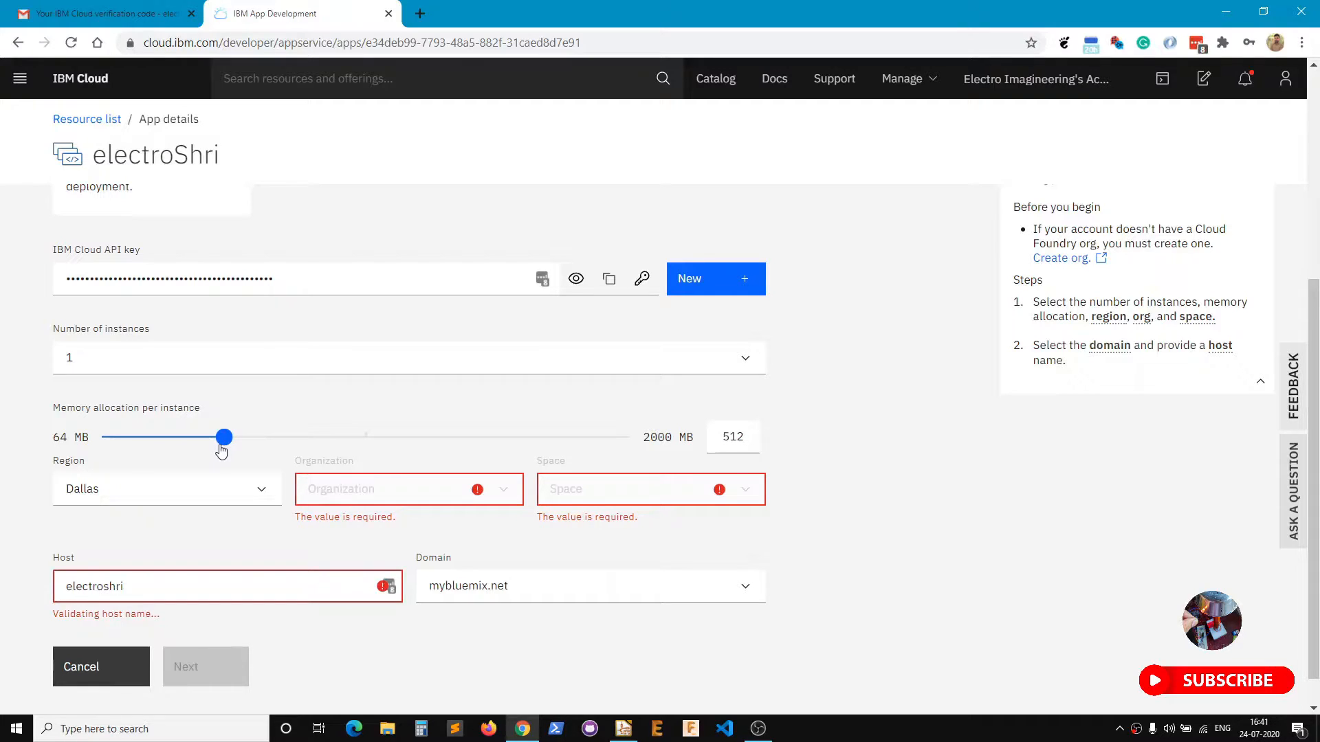
drag(219, 451, 154, 446)
click(748, 436)
Choose London as the deployment region, change the host to an unused name, and continue.
scroll(901, 513, down, 1)
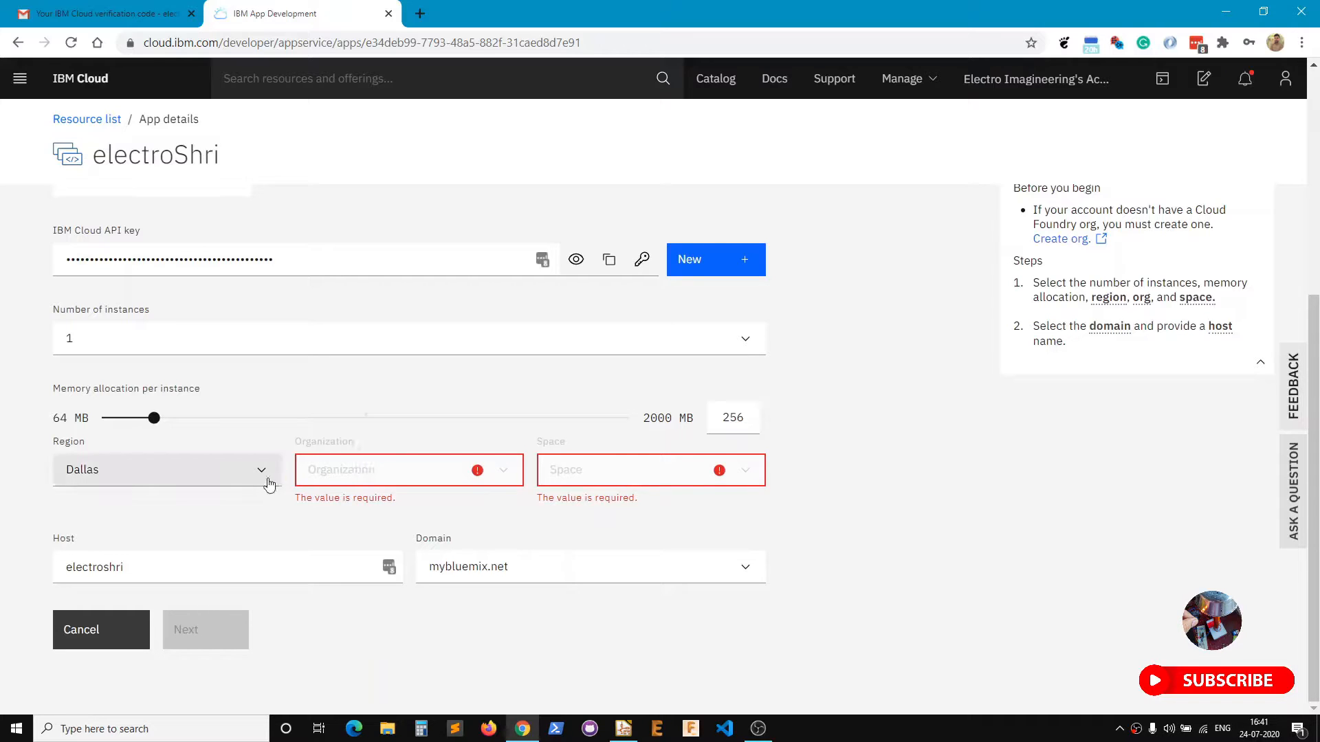
click(244, 475)
click(179, 526)
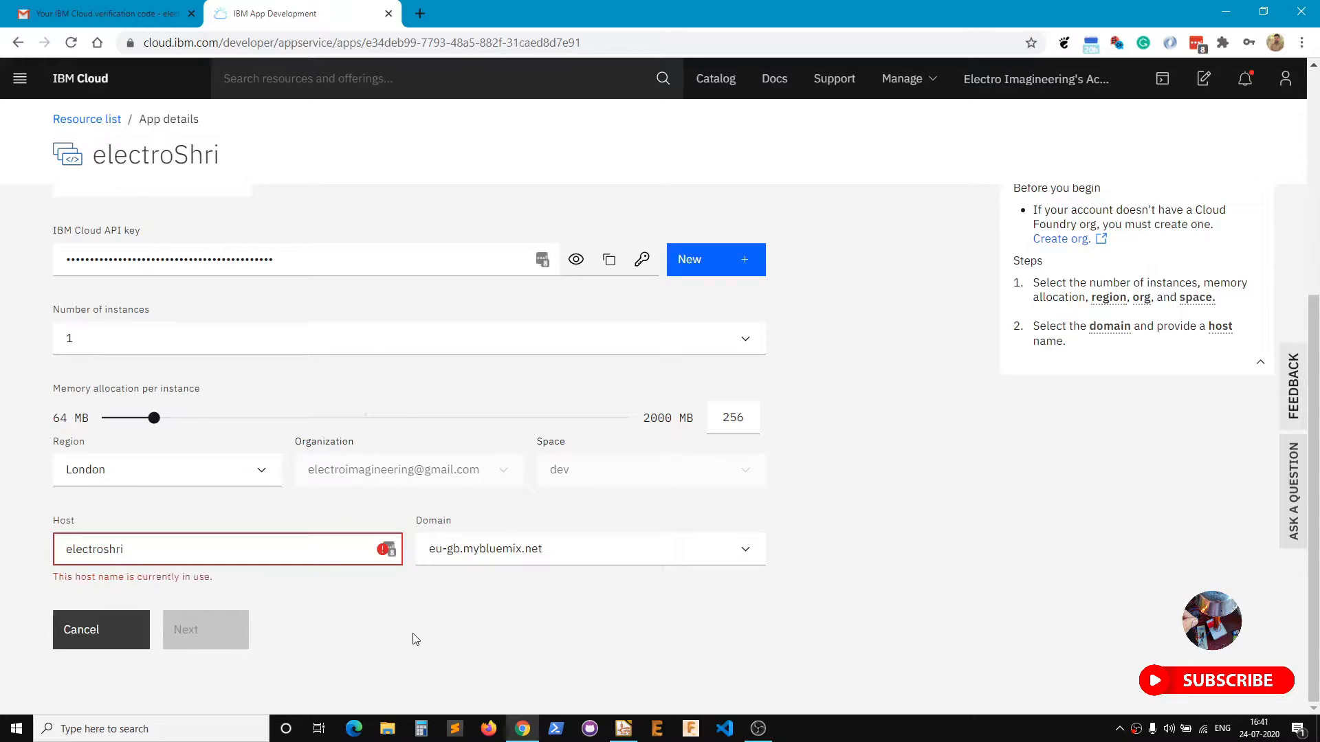
key(BackSpace)
key(BackSpace)
key(BackSpace)
key(BackSpace)
text(Imagineering)
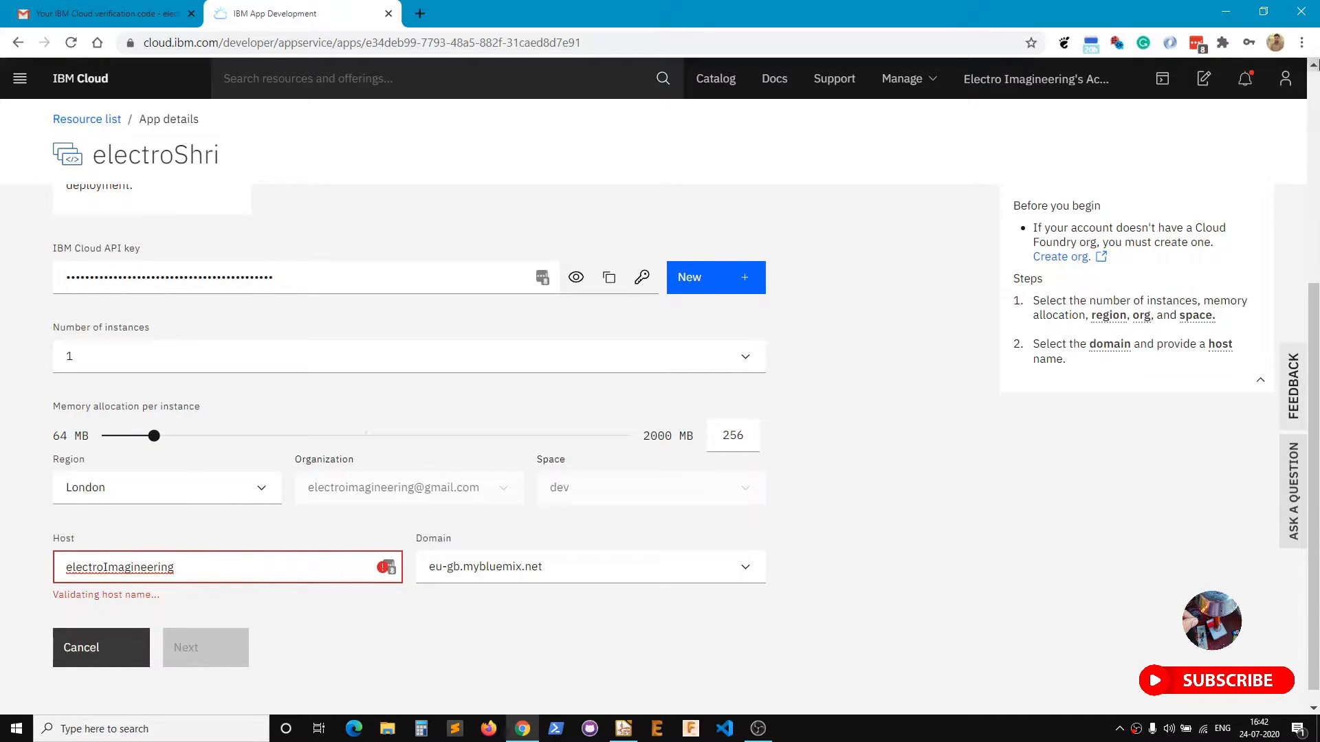
click(1286, 81)
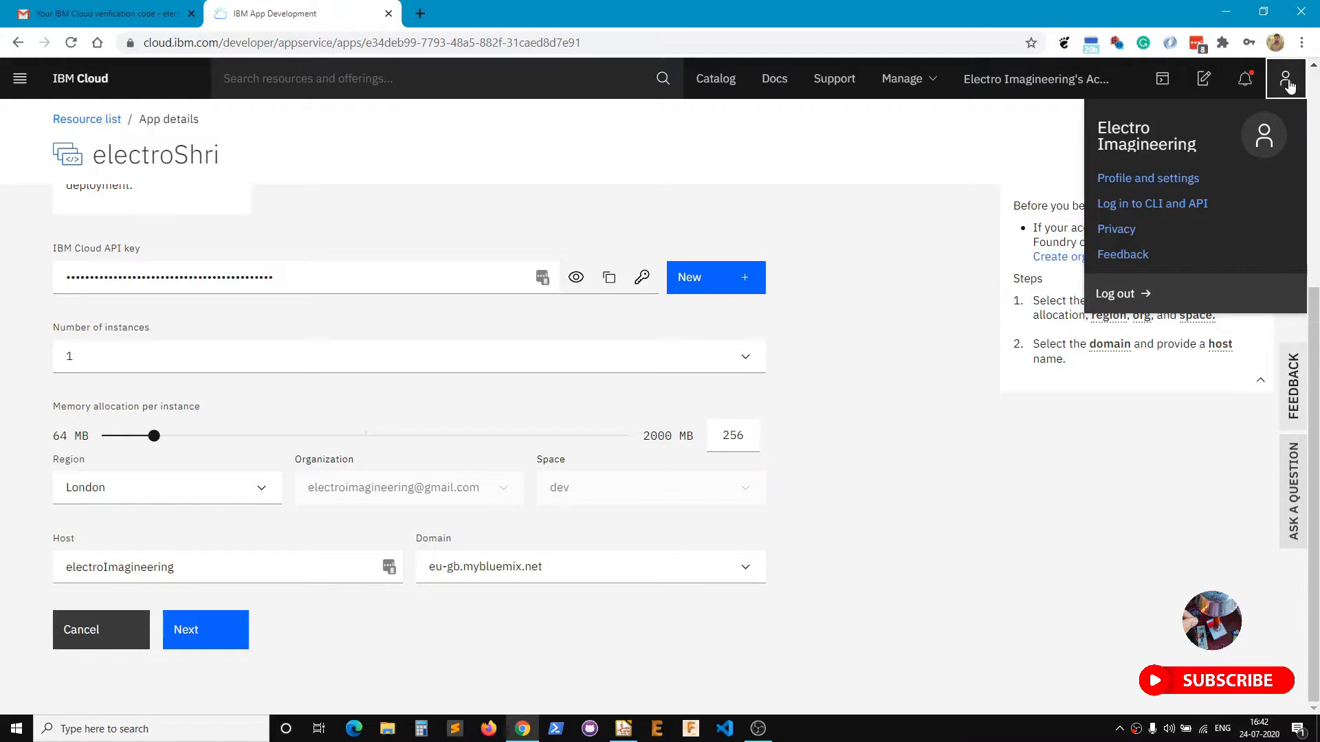
click(373, 623)
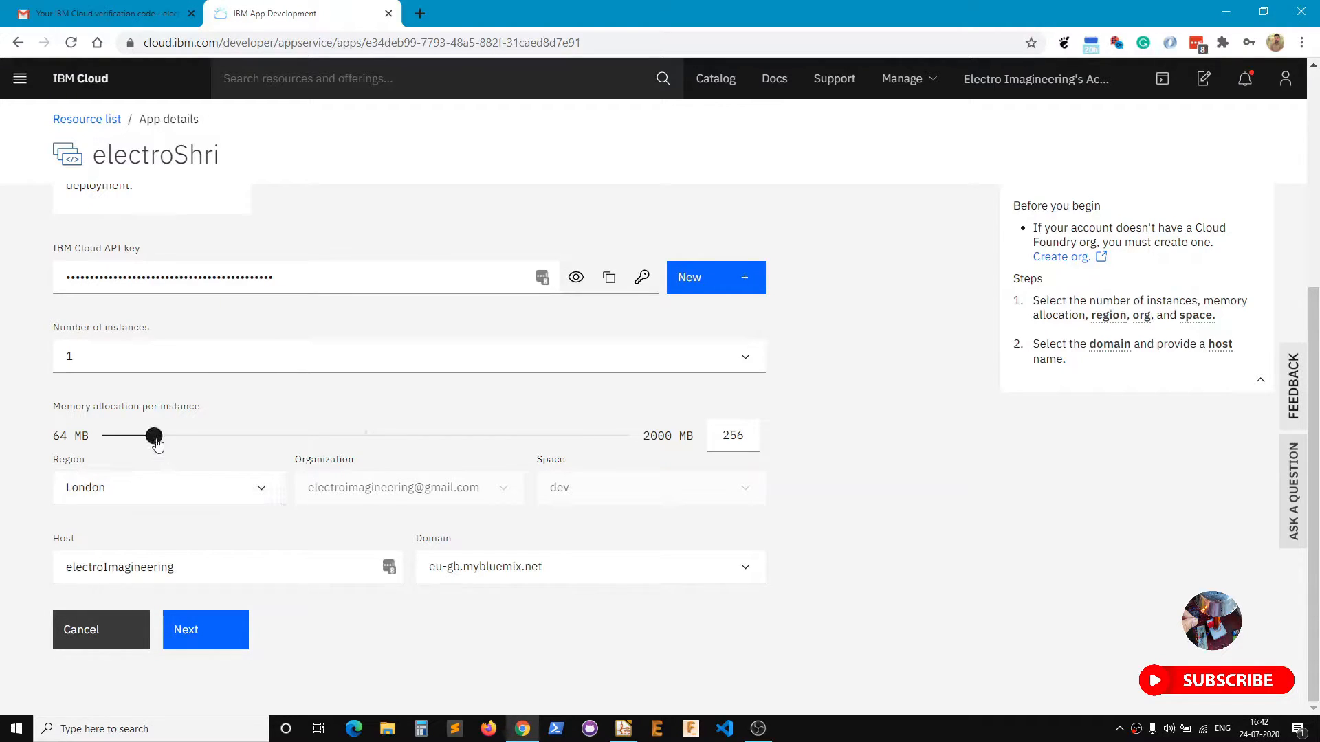
click(195, 631)
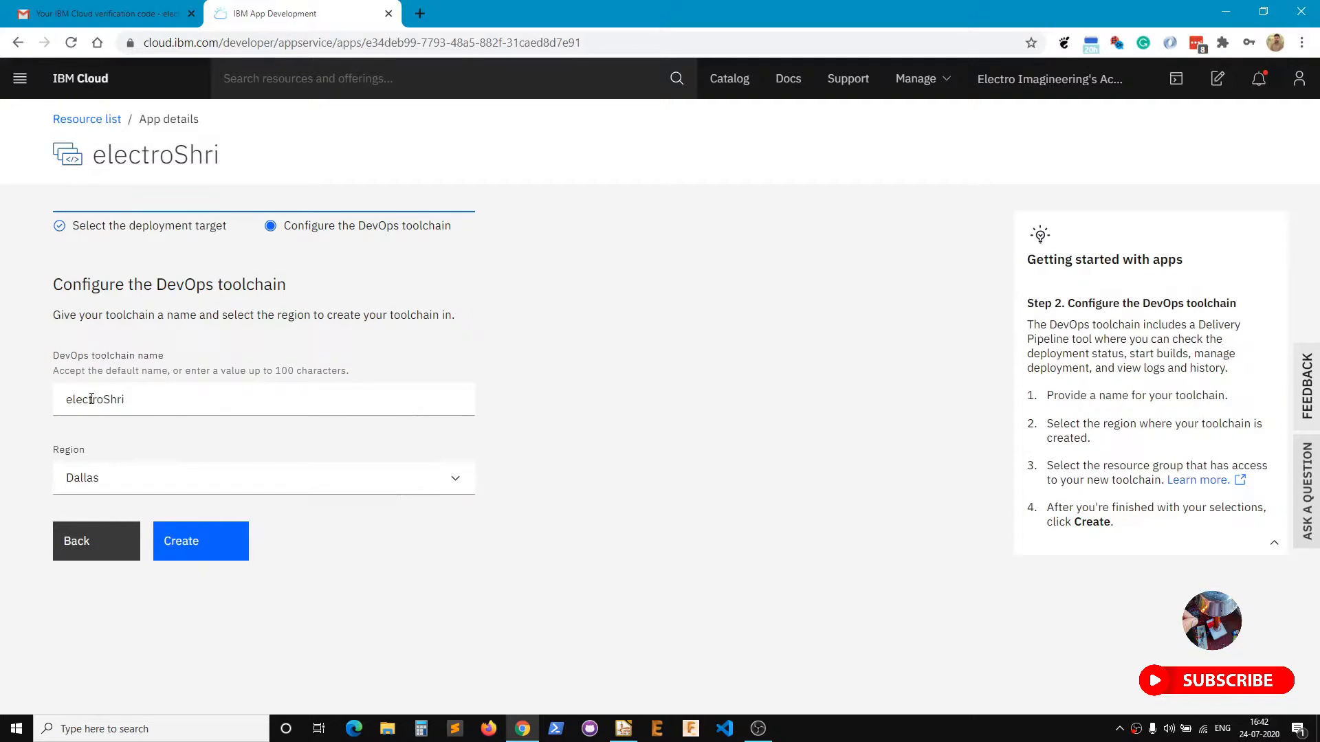
Create the electroShri DevOps toolchain in Dallas, then start adding another service.
click(204, 550)
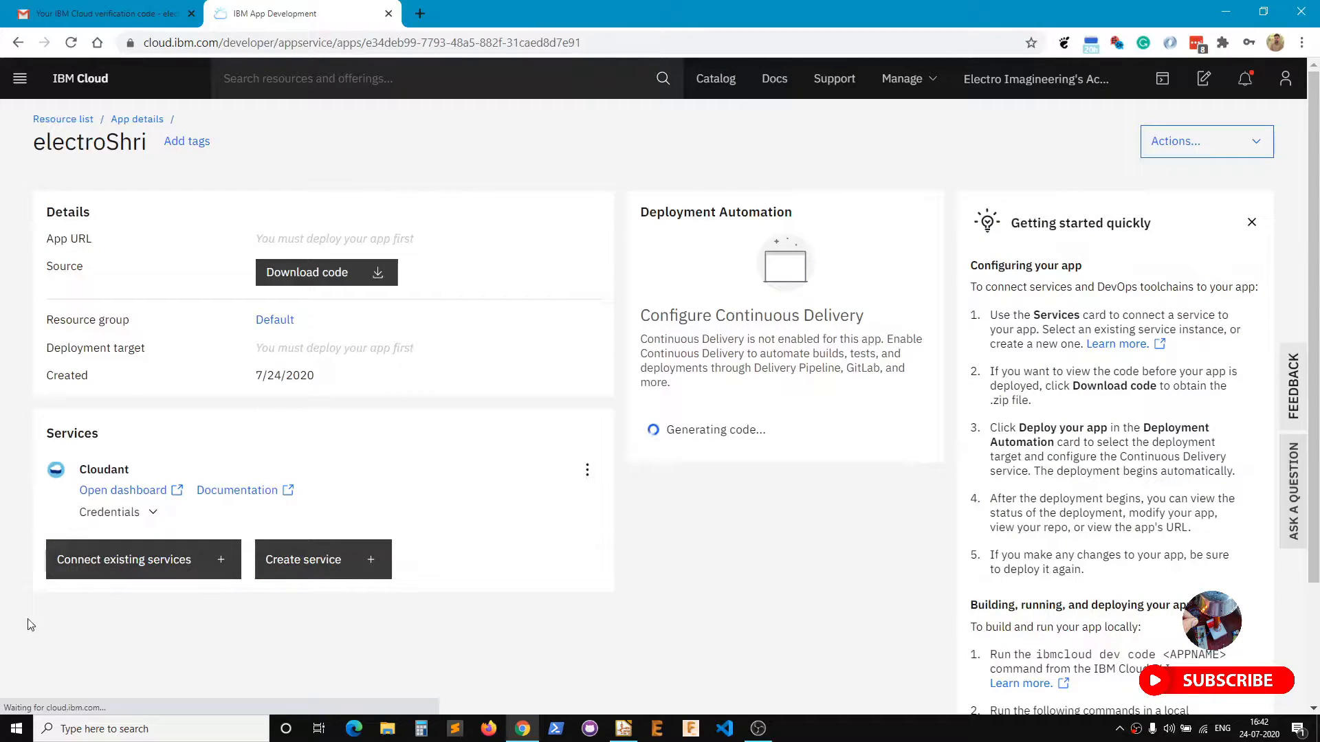
click(304, 565)
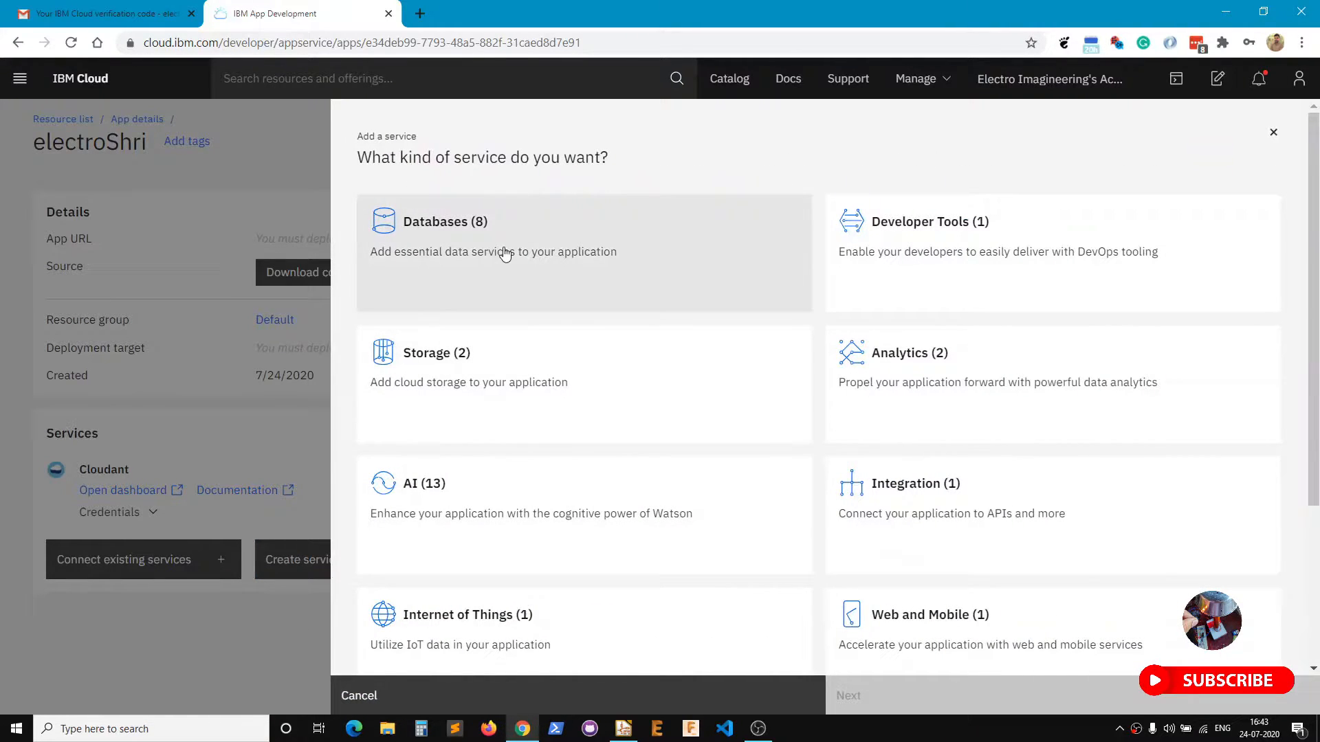
Pick Databases > Db2 with Dallas region and Lite plan and add it to electroShri.
click(574, 299)
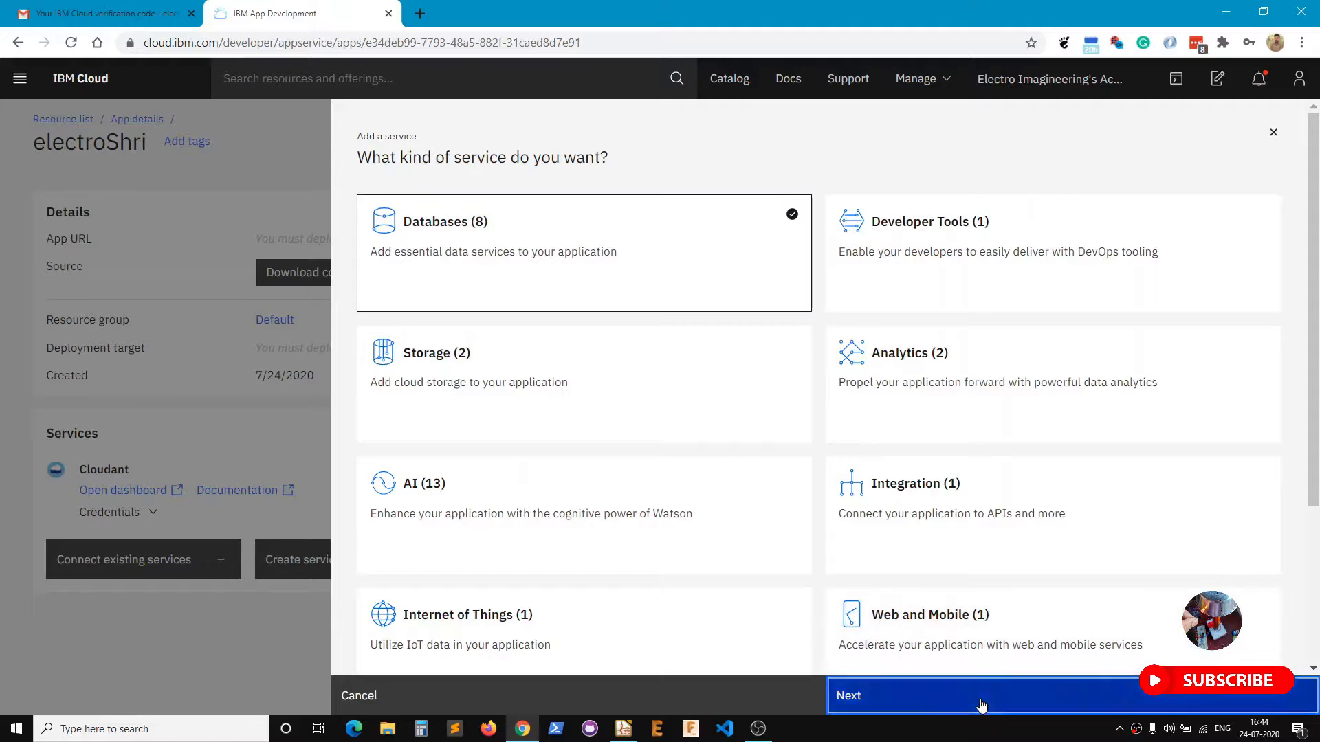
click(981, 705)
click(643, 571)
scroll(562, 505, down, 3)
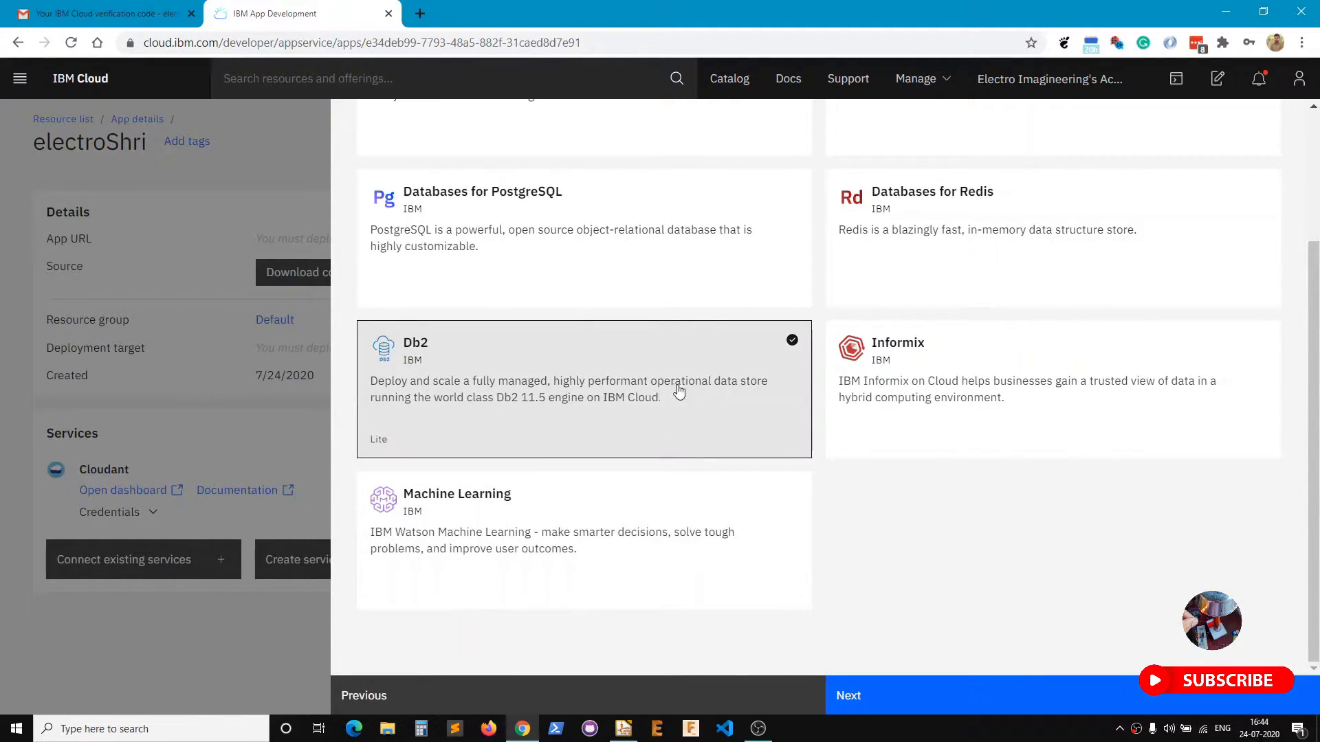
click(943, 700)
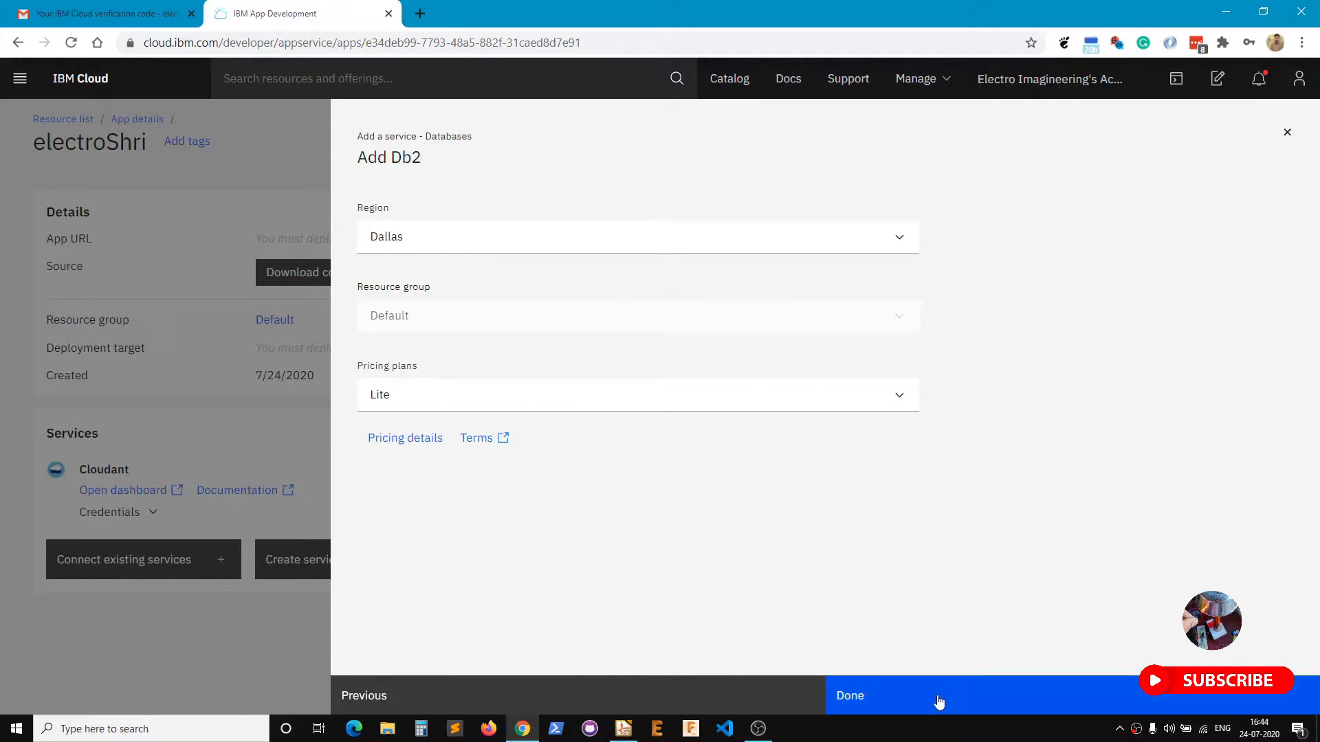
click(939, 700)
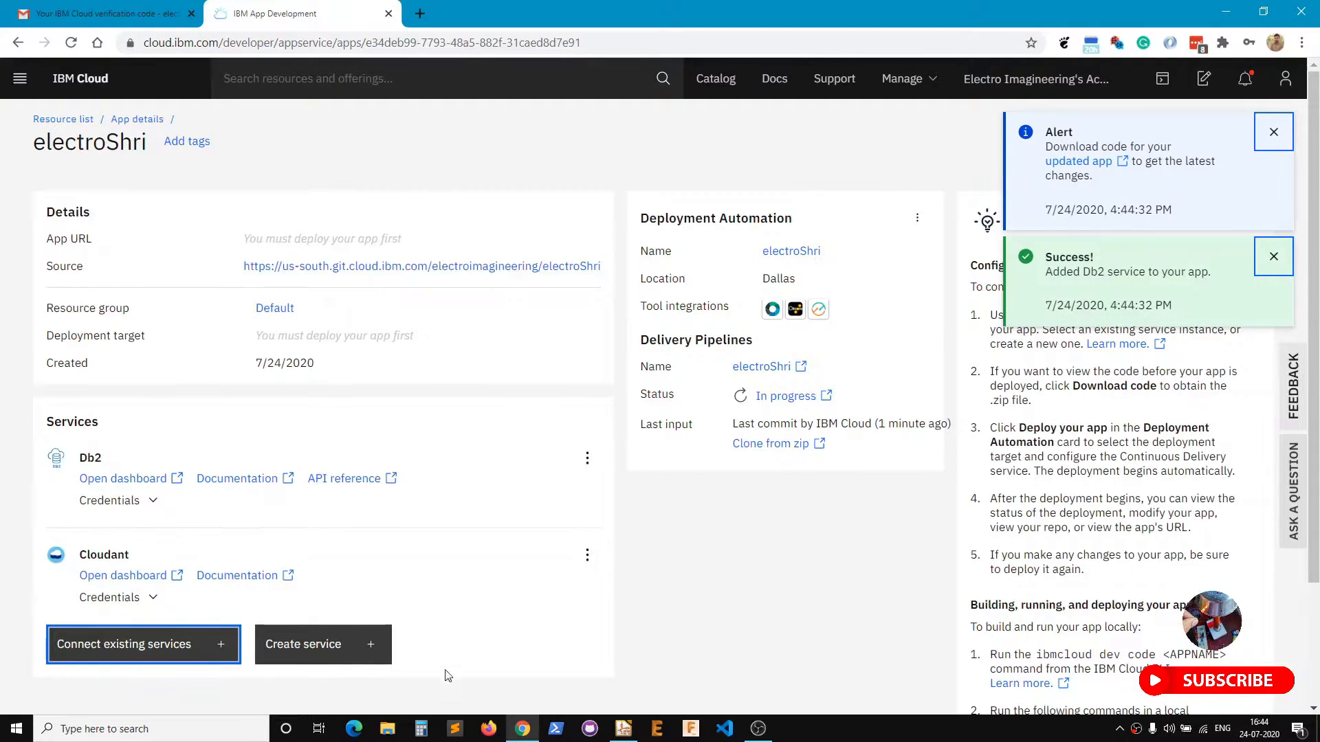
Return to the Dashboard, note the 7 resources, and open the full resource list.
click(93, 83)
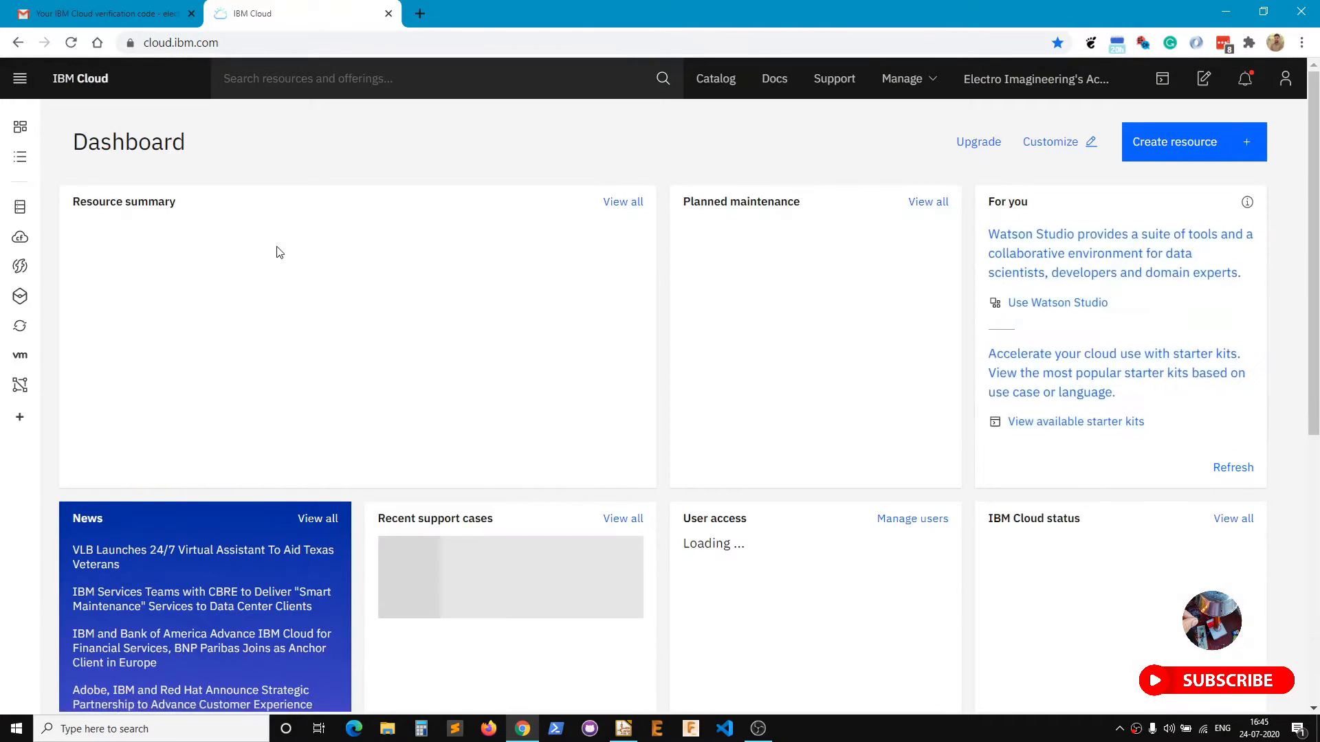
double_click(97, 243)
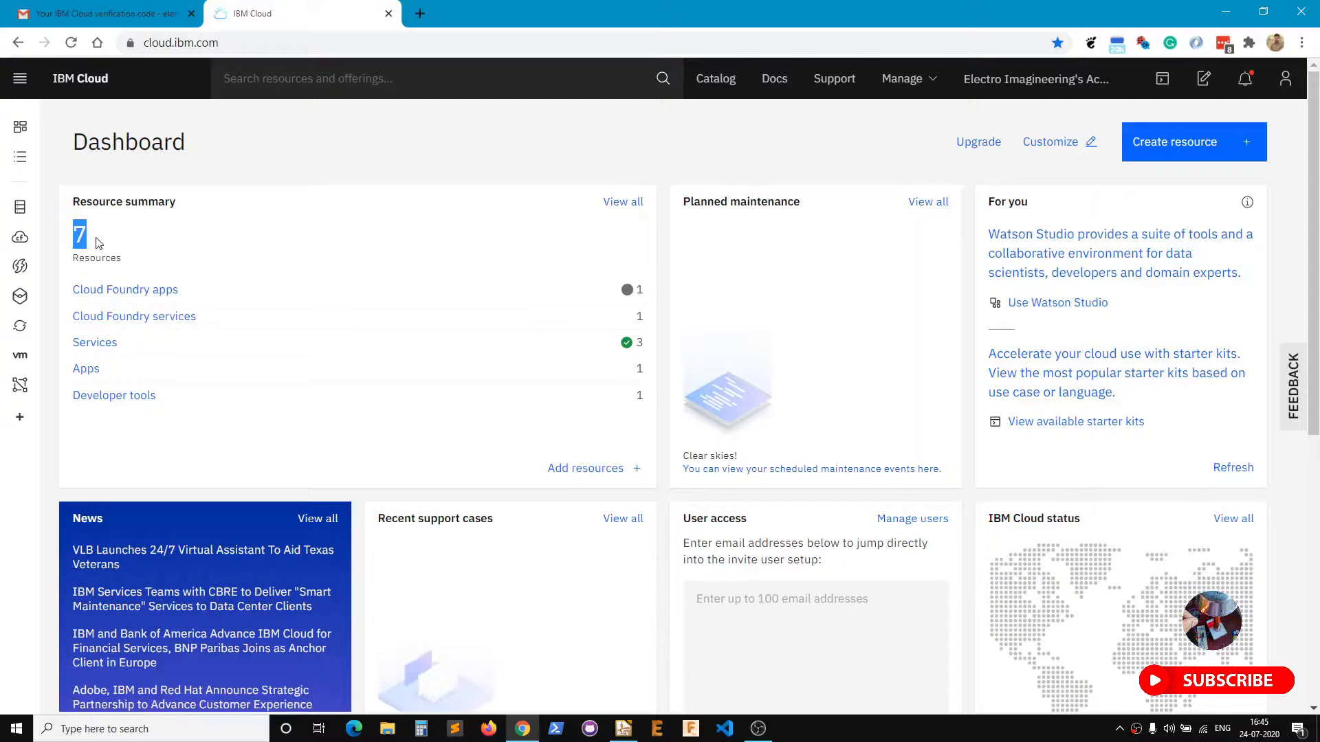
click(398, 241)
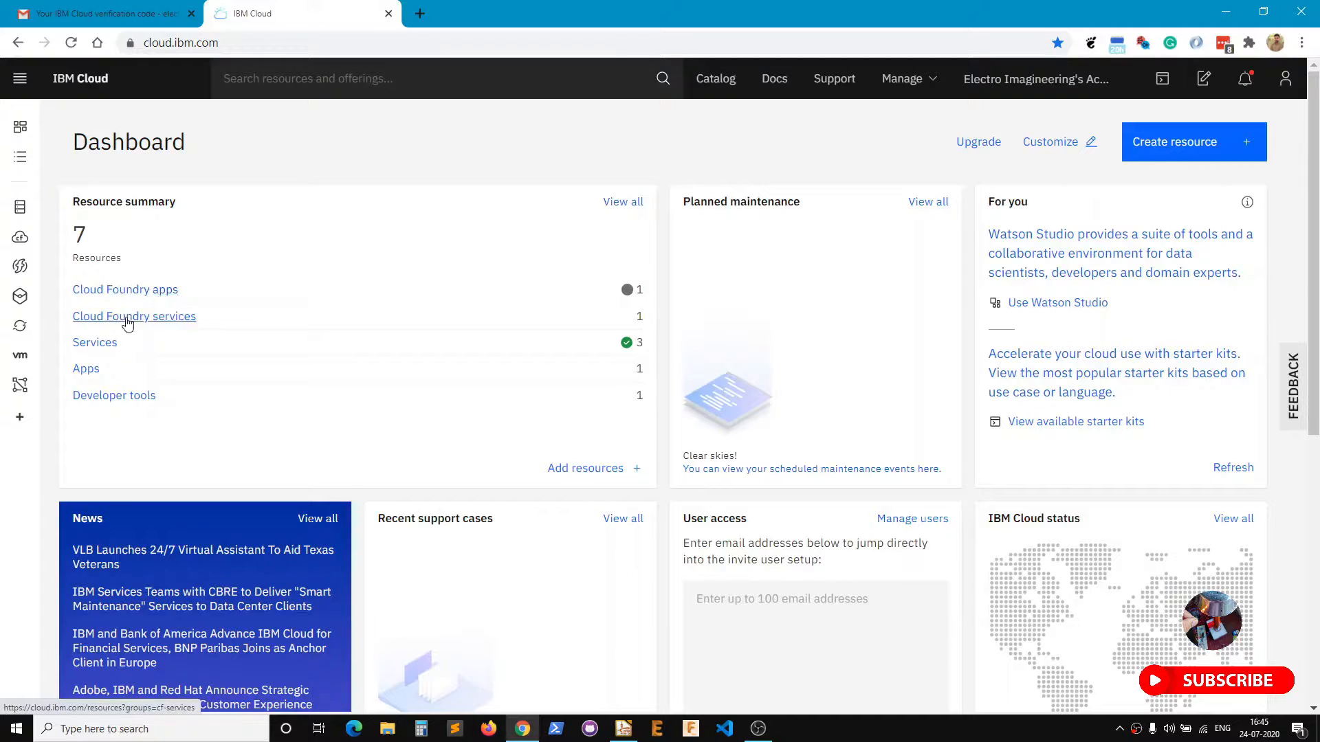
right_click(96, 346)
click(614, 205)
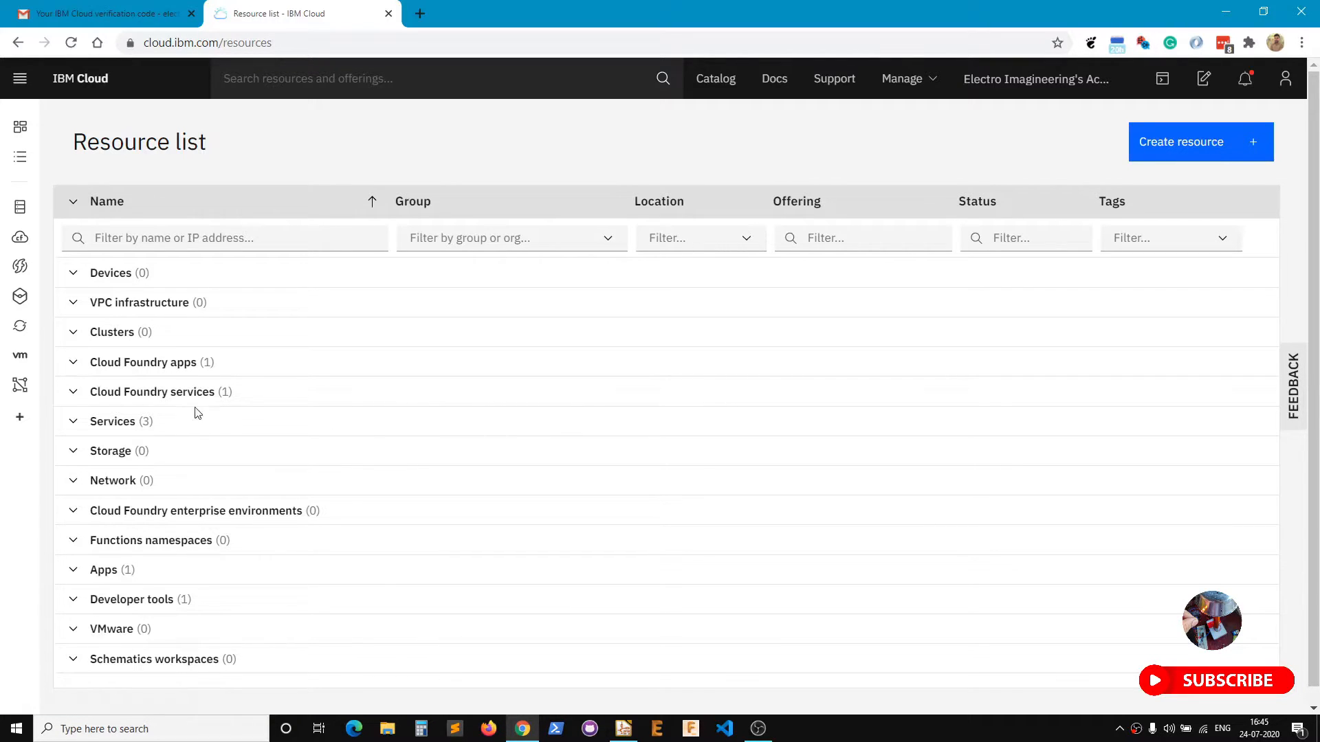
Expand the Cloud Foundry services, Services, and Cloud Foundry apps groups.
click(80, 396)
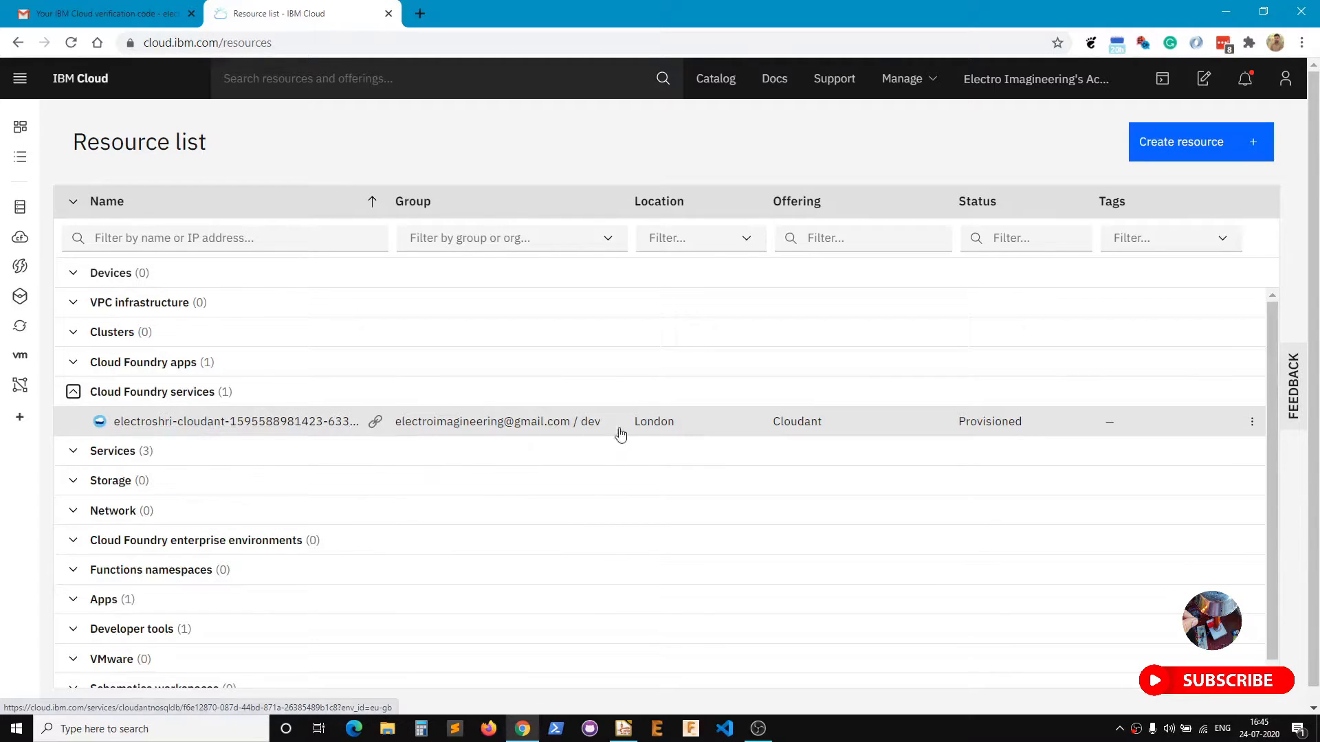
click(73, 452)
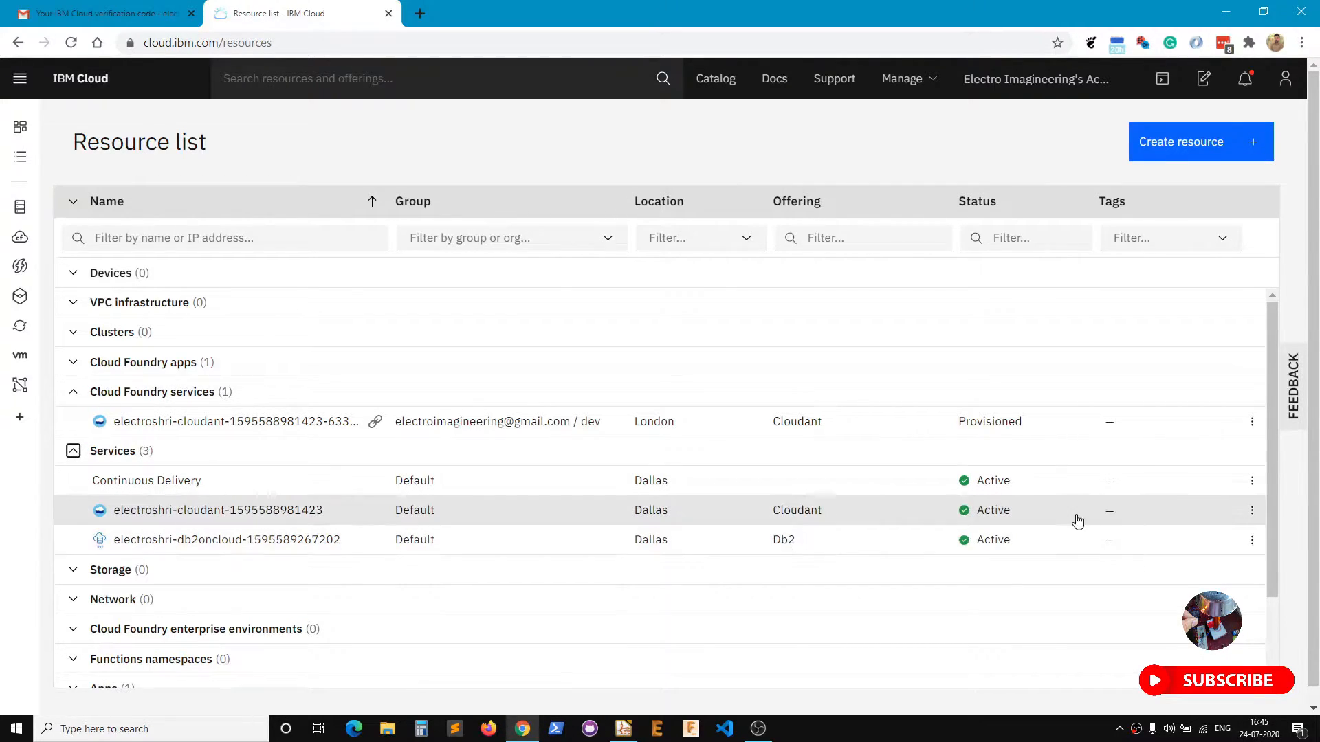
click(73, 363)
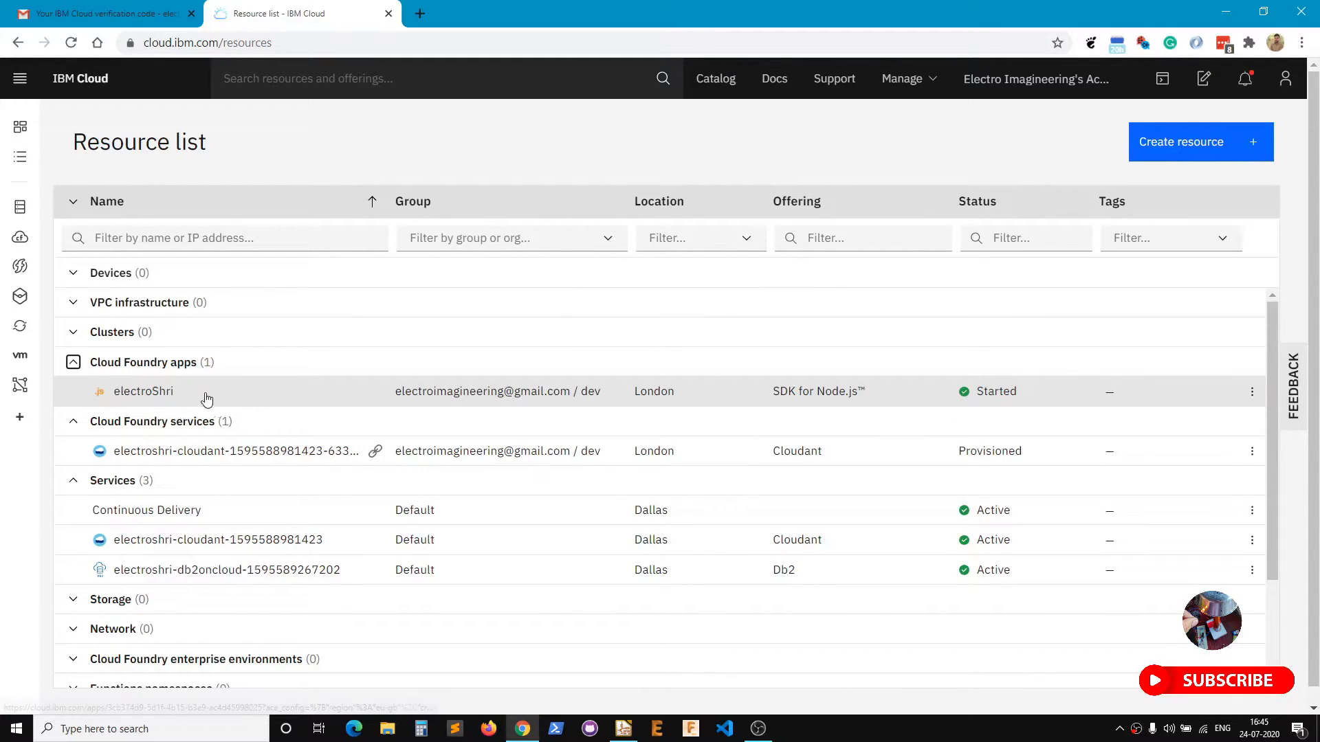
drag(197, 394, 112, 393)
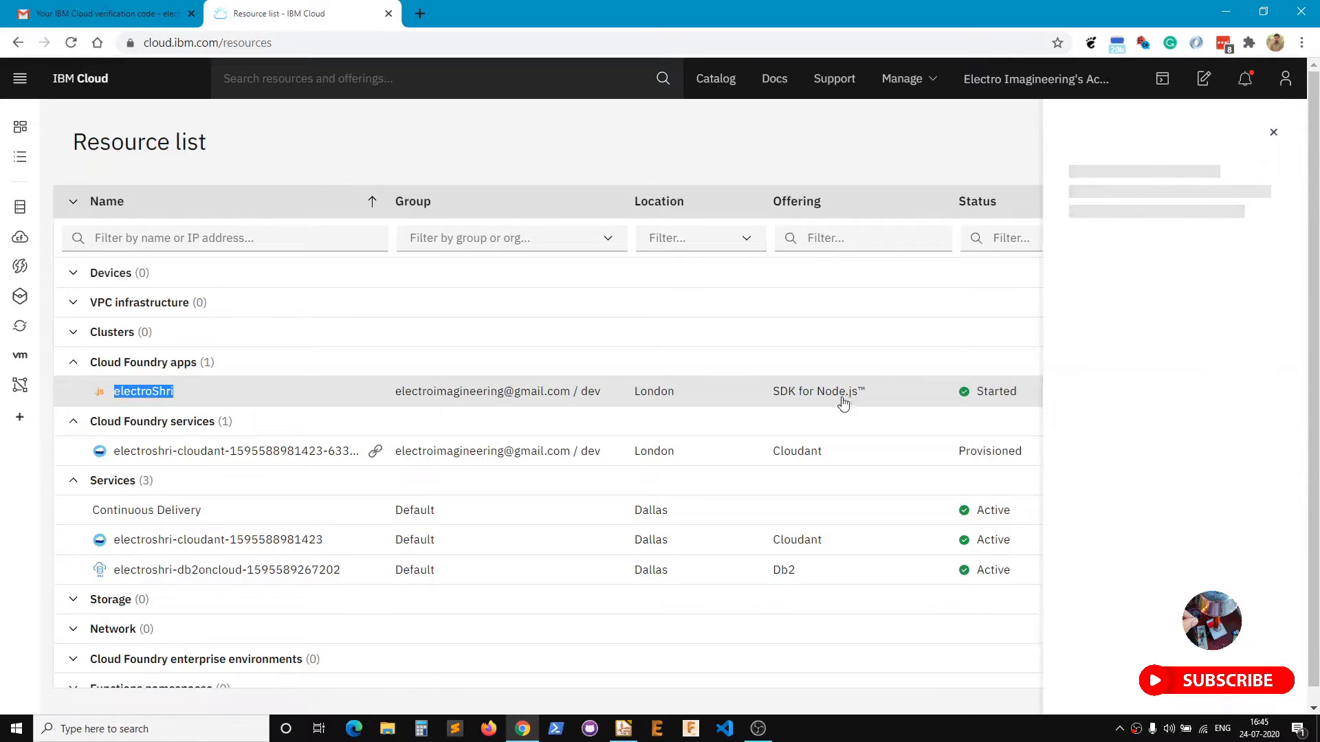
Open the not-running electroShri app and restart it via Actions > Restart.
click(152, 396)
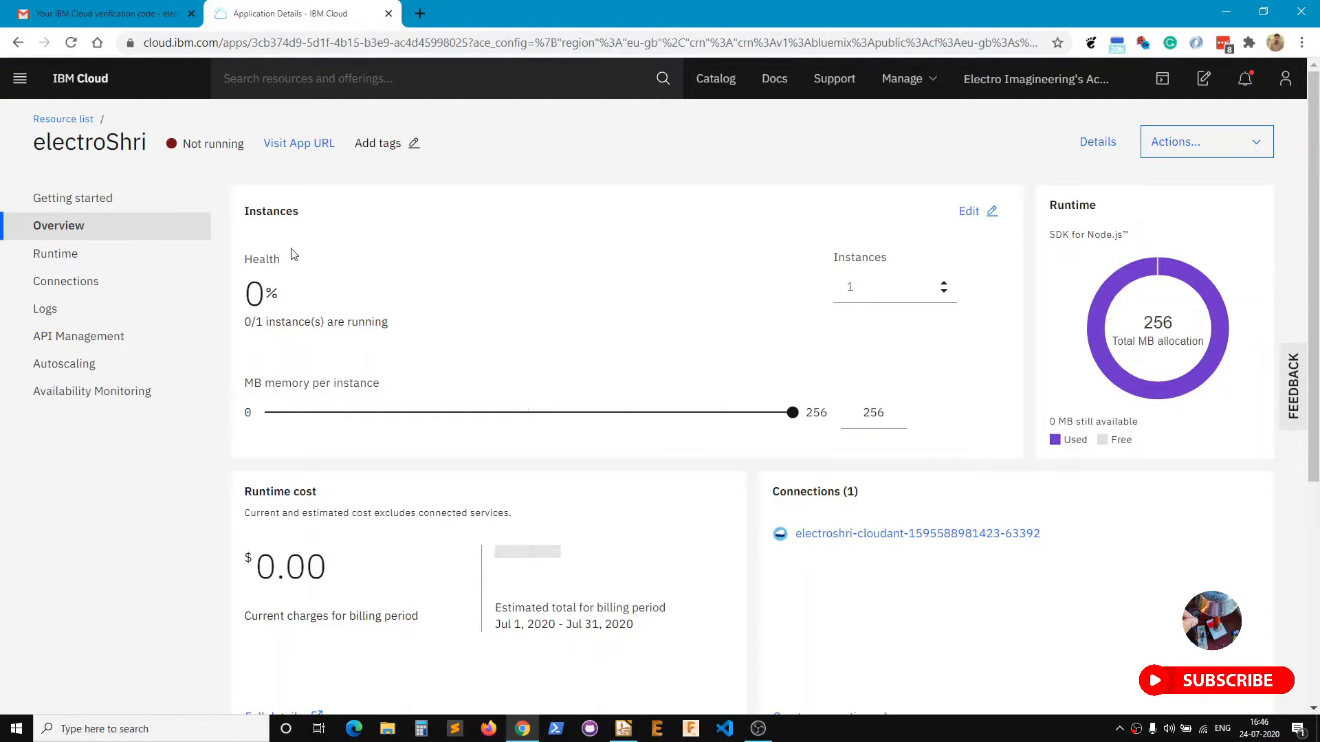
drag(185, 143, 243, 145)
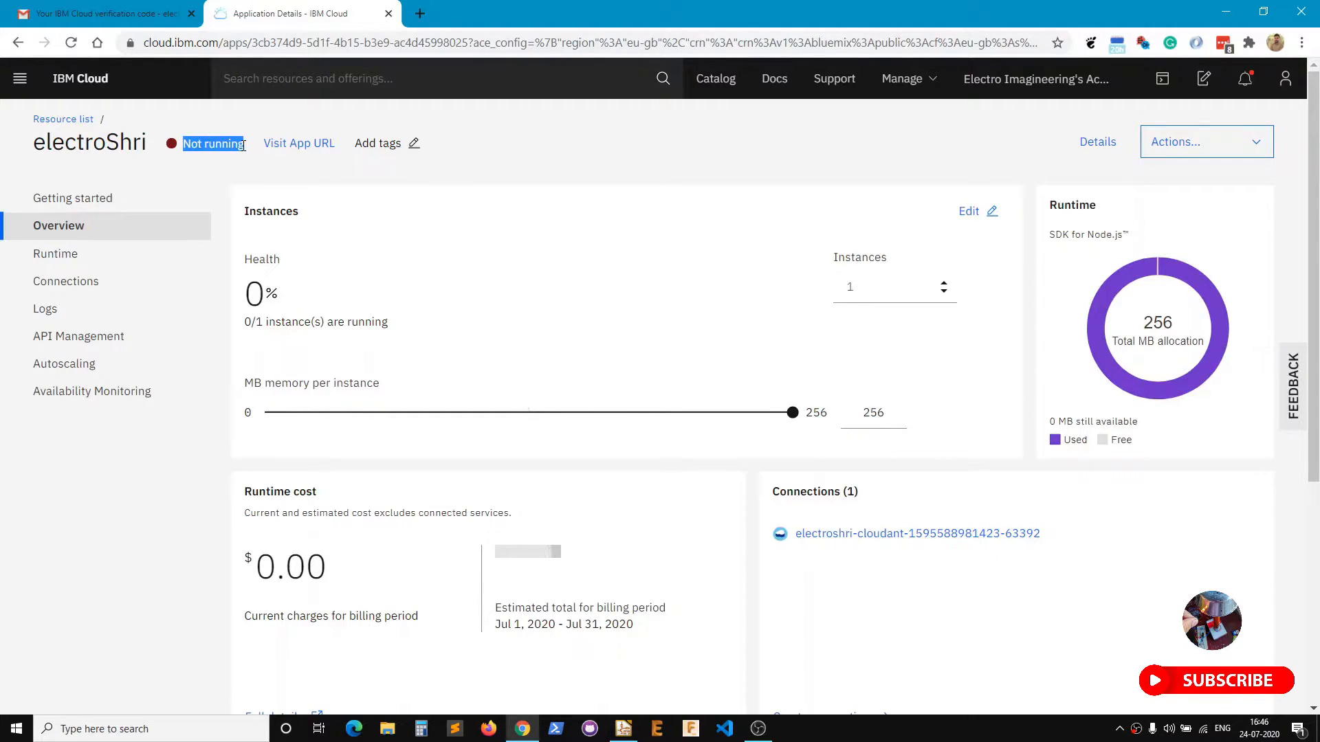
click(176, 485)
click(1196, 144)
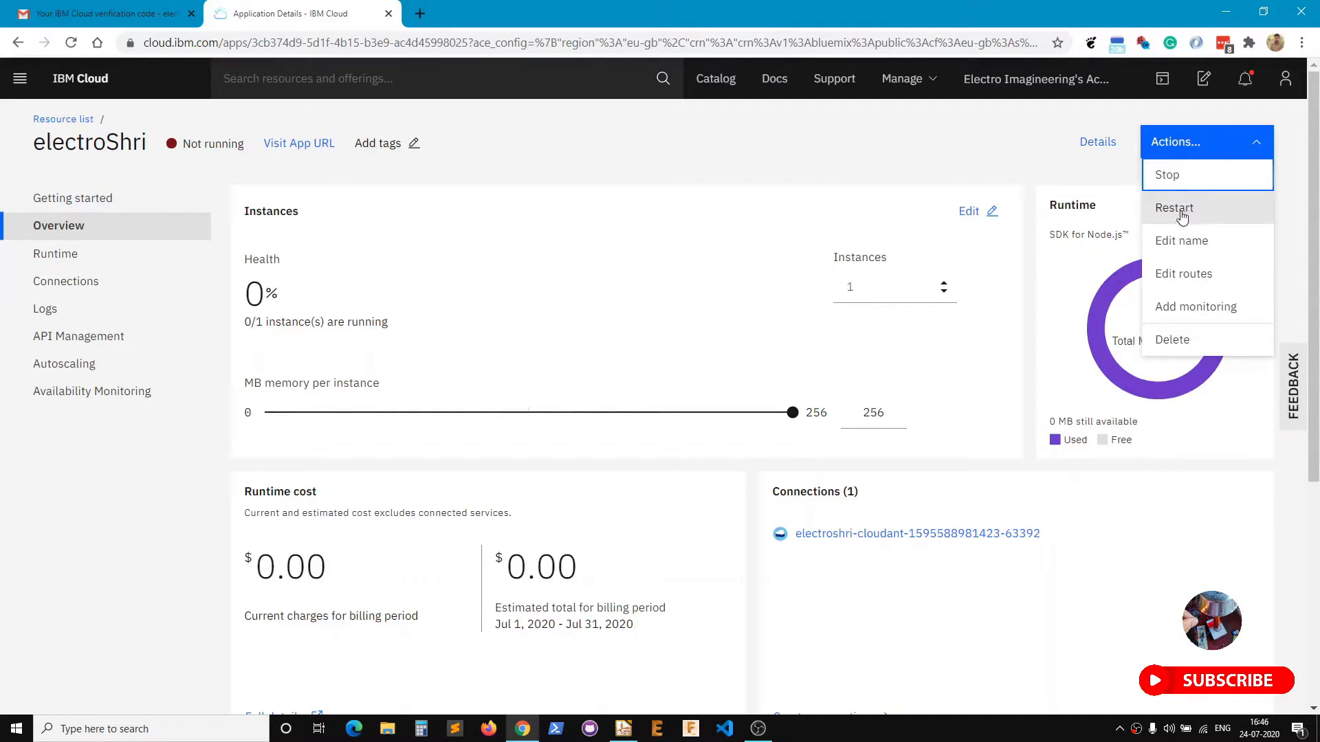
click(1177, 209)
click(731, 452)
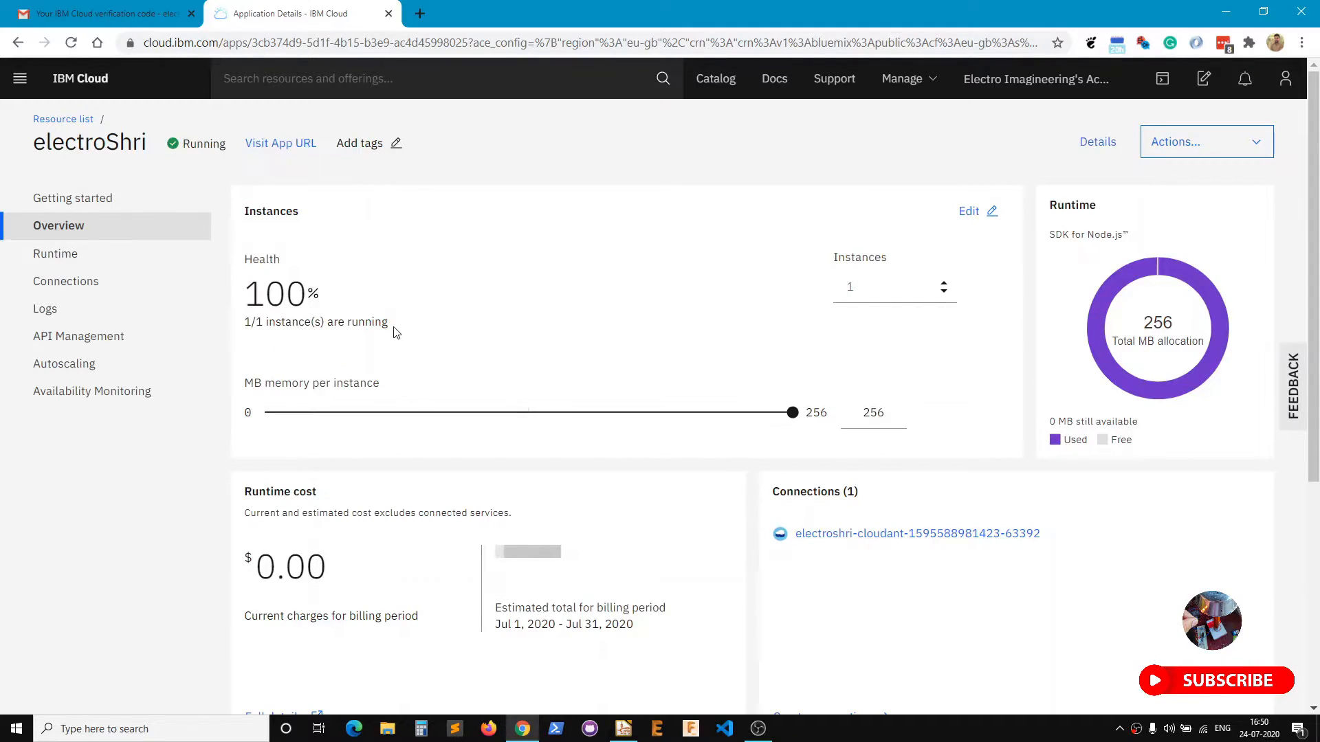
Check 1/1 instances are running and open the app URL in a new tab.
drag(393, 330, 246, 324)
click(532, 303)
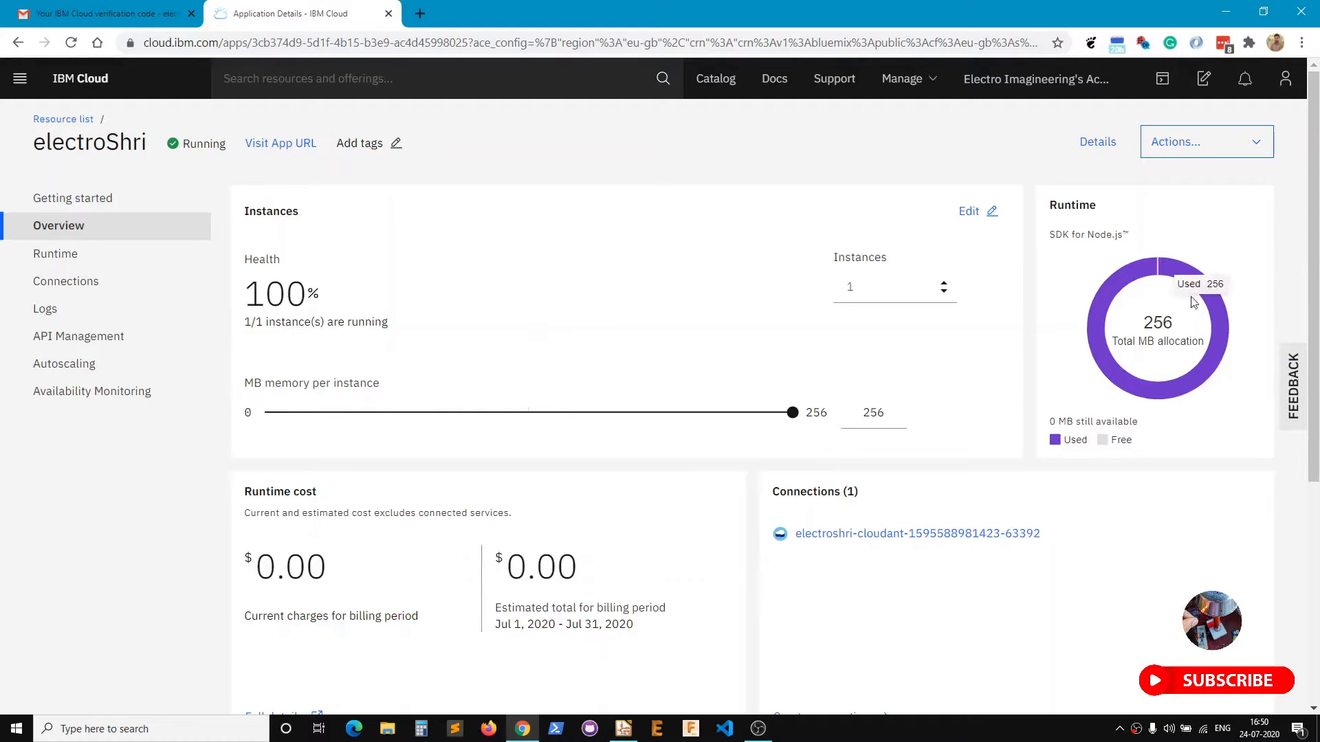
click(280, 144)
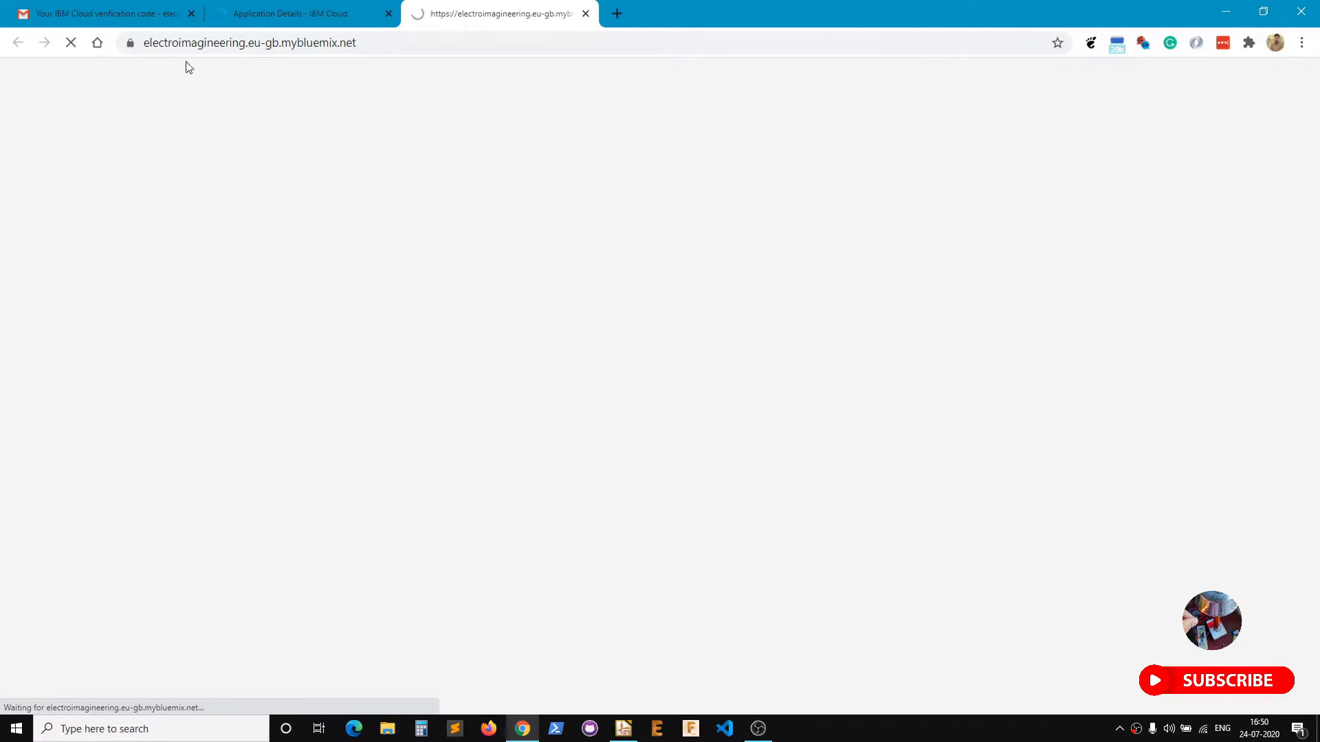
Check the app's web address and return to the Node-RED welcome page.
drag(358, 43, 135, 54)
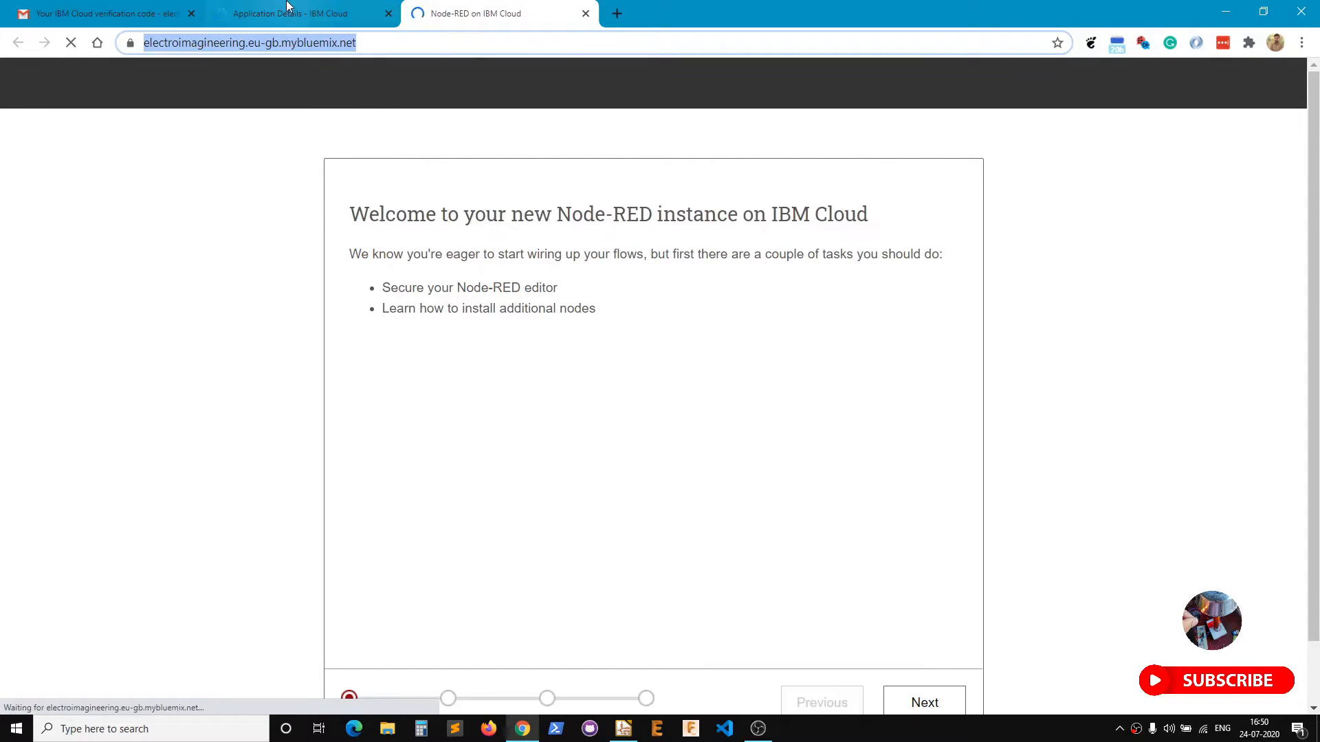
click(289, 14)
click(505, 8)
scroll(745, 519, down, 1)
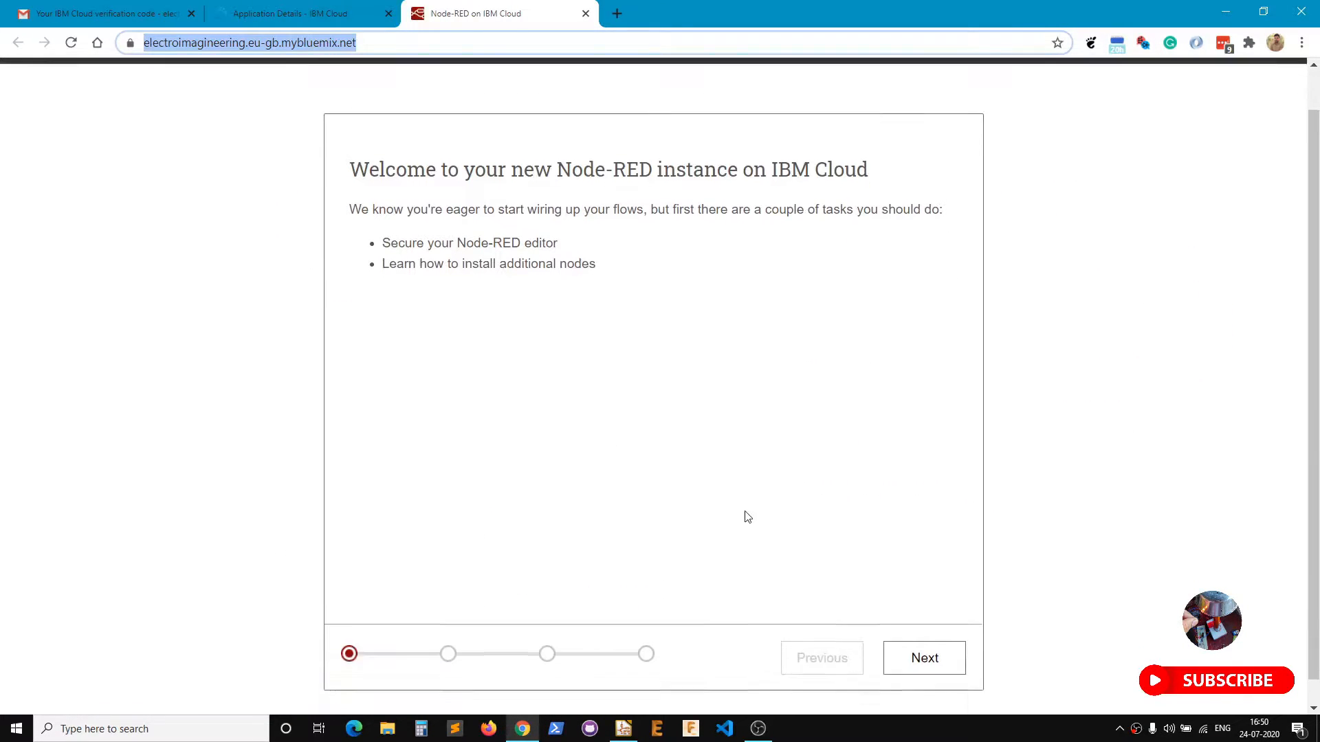
Step through the setup wizard keeping the secure-editor credentials, then finish and start Node-RED.
click(922, 636)
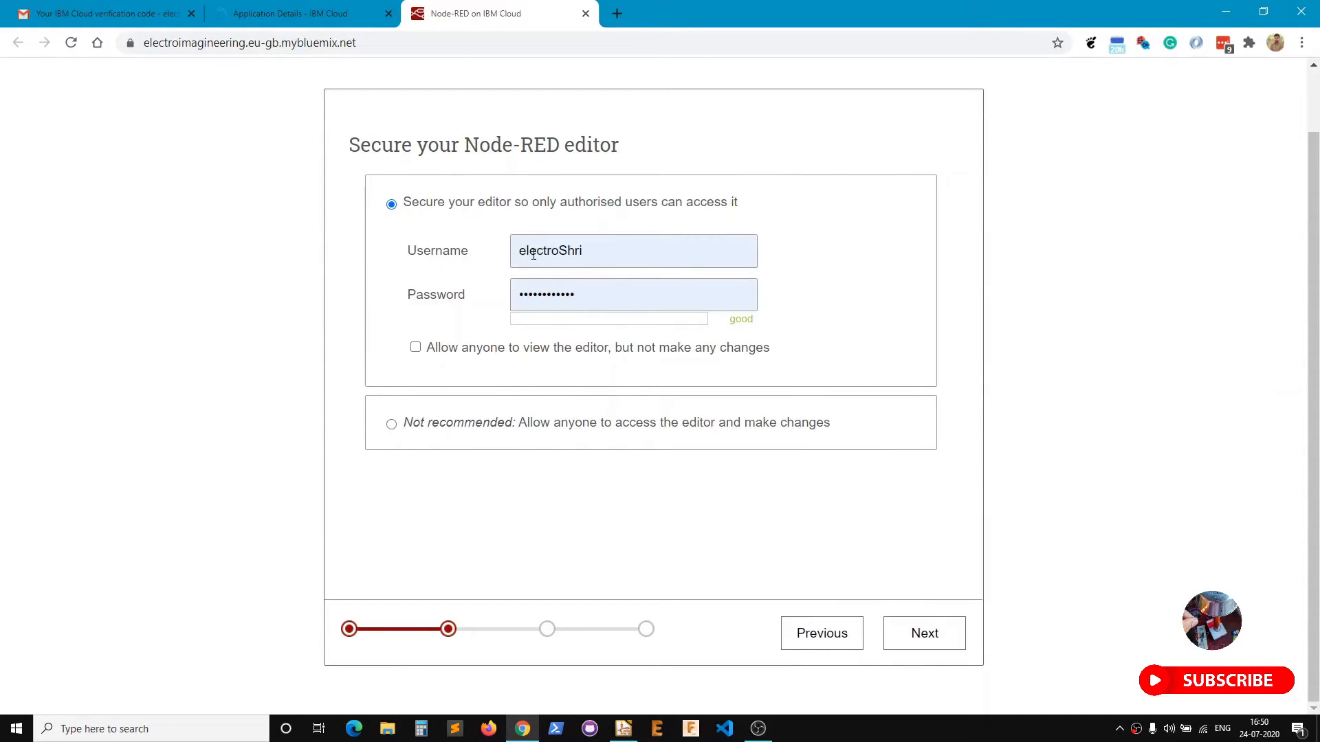
click(923, 634)
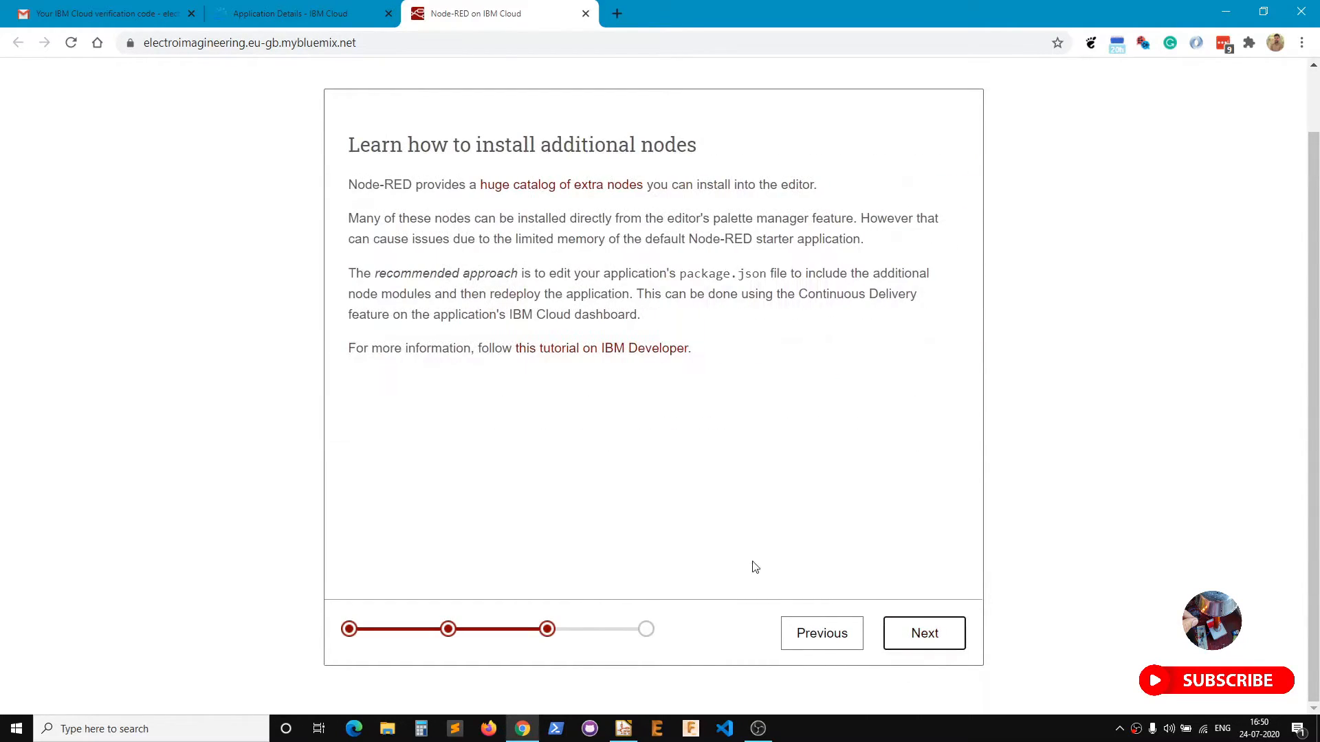
click(943, 647)
click(925, 633)
drag(453, 285, 886, 279)
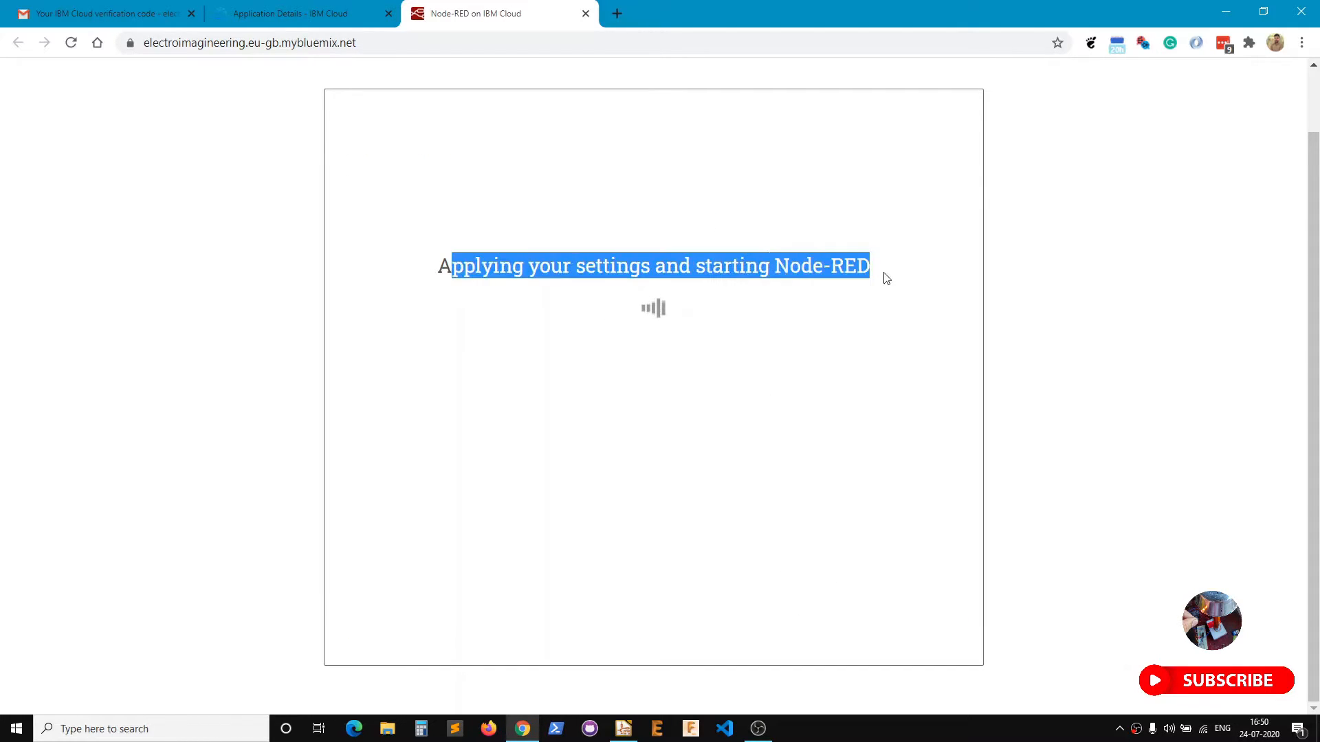
click(616, 232)
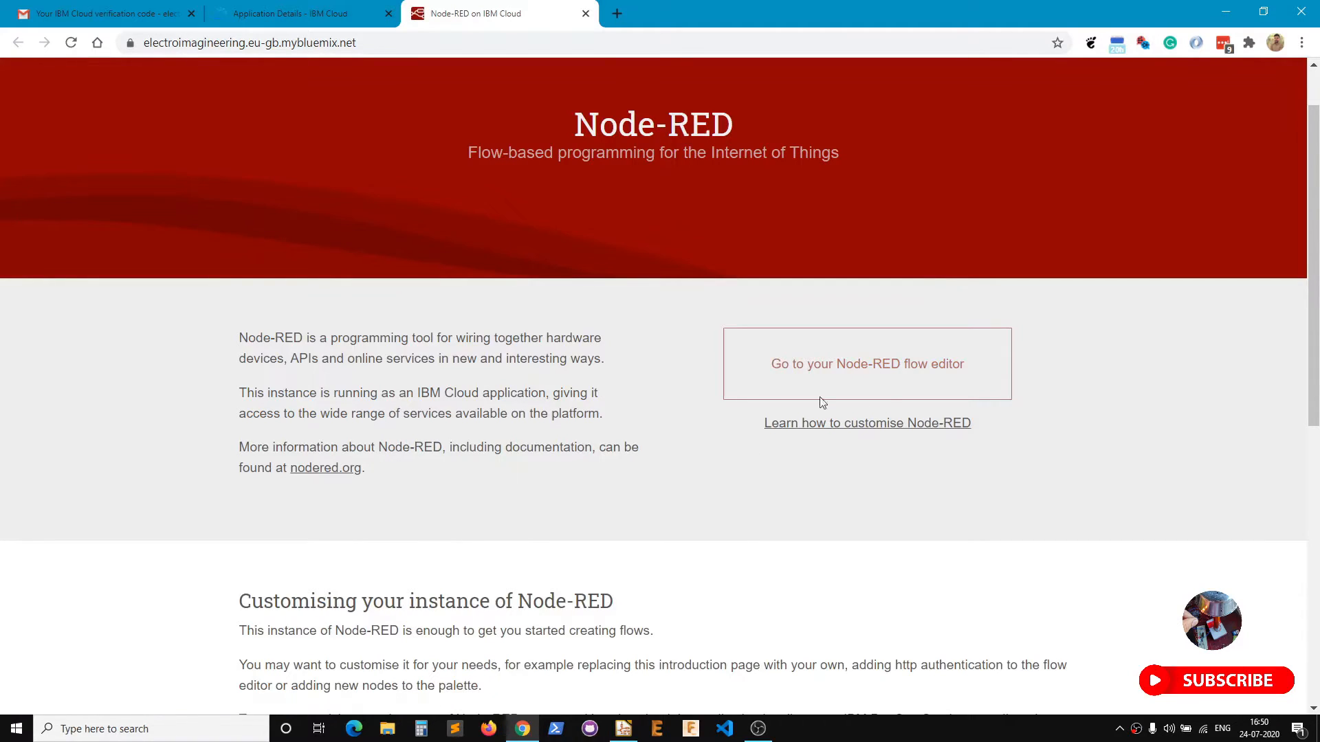
Log in to the flow editor, show the debug sidebar and inject the Hello Node-RED message.
click(857, 365)
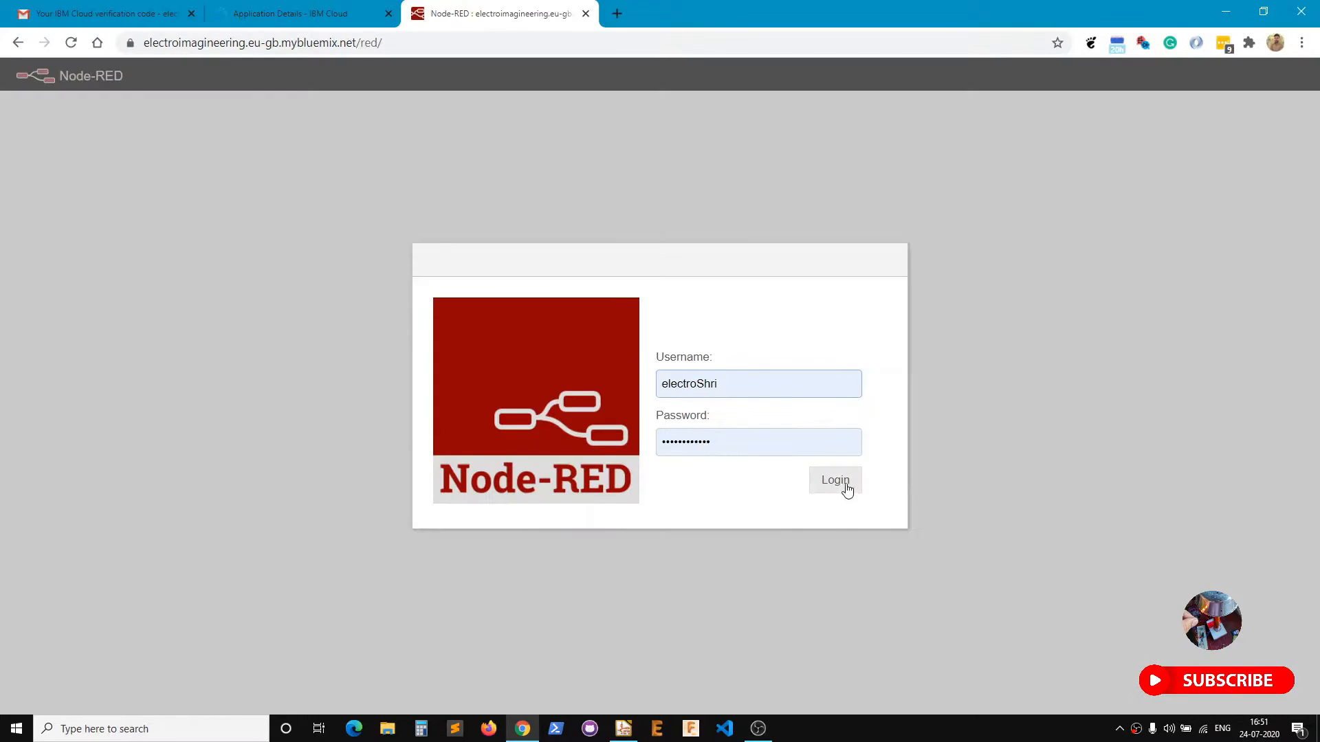
click(844, 487)
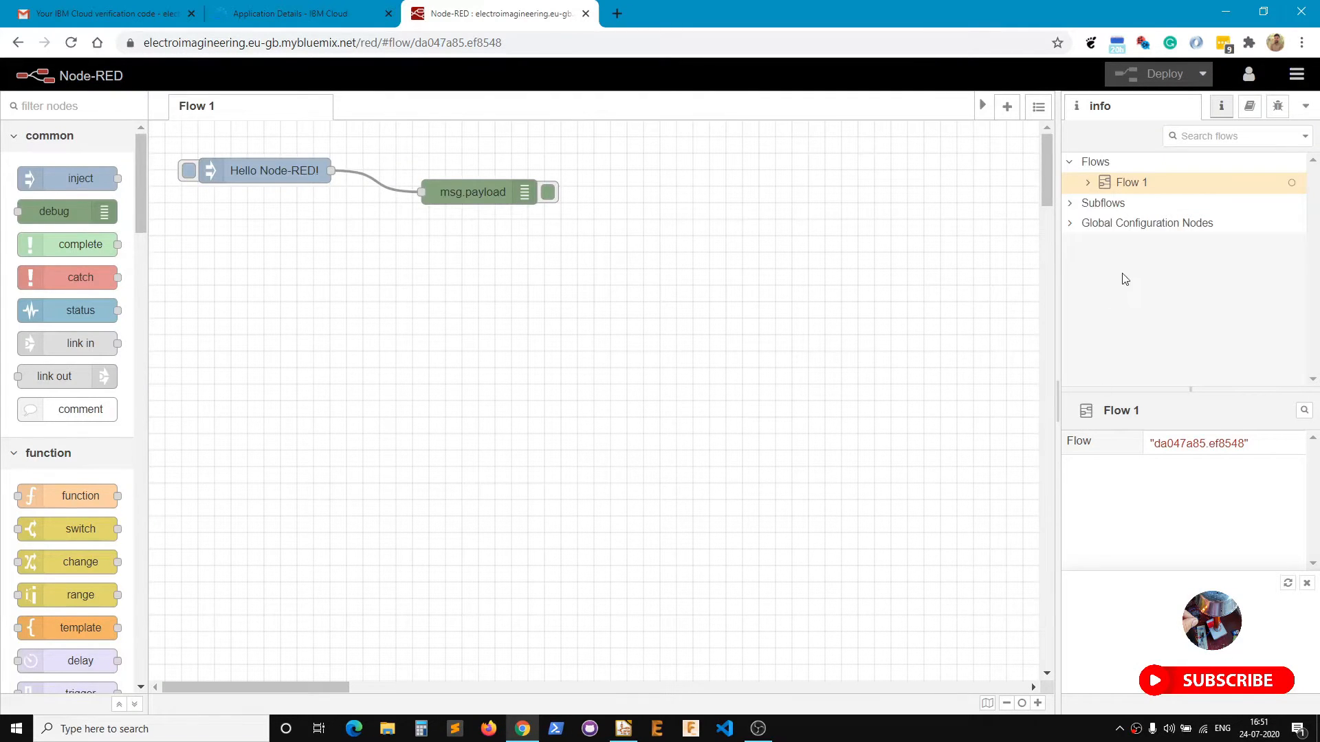
click(1297, 74)
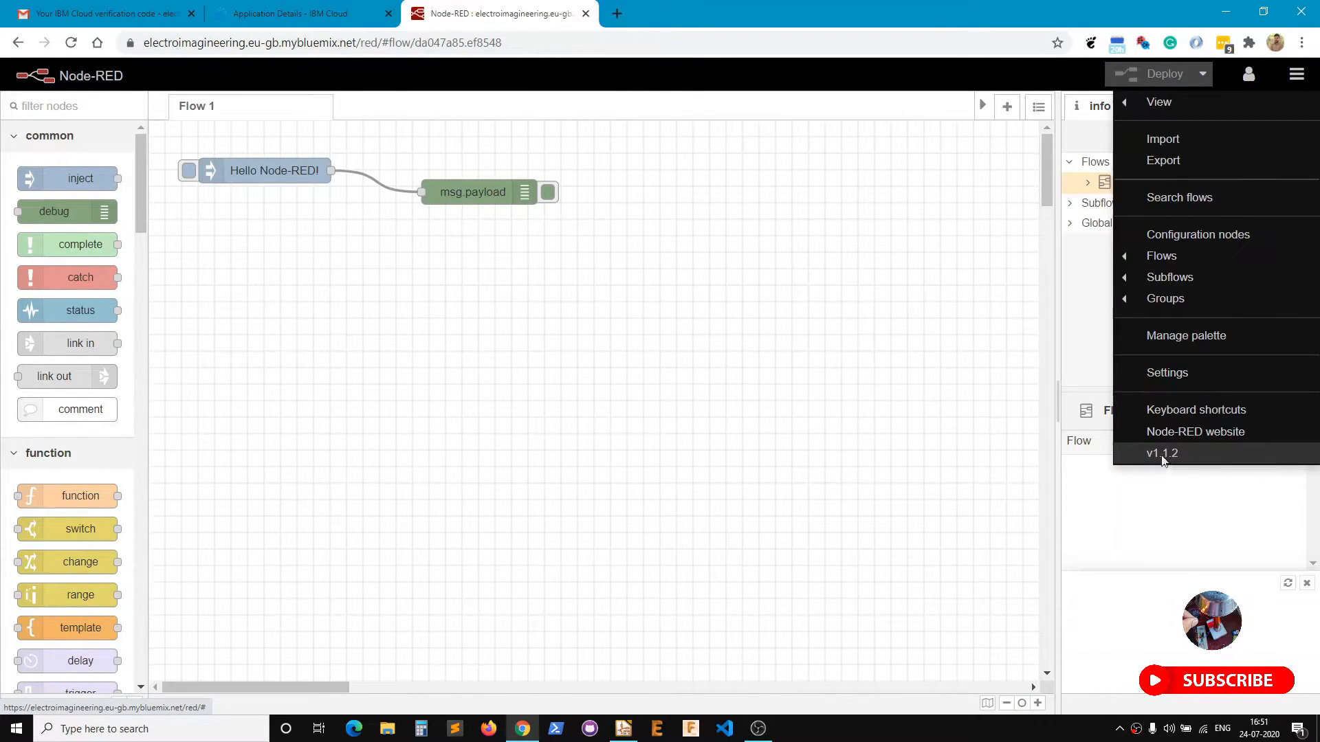
click(1090, 469)
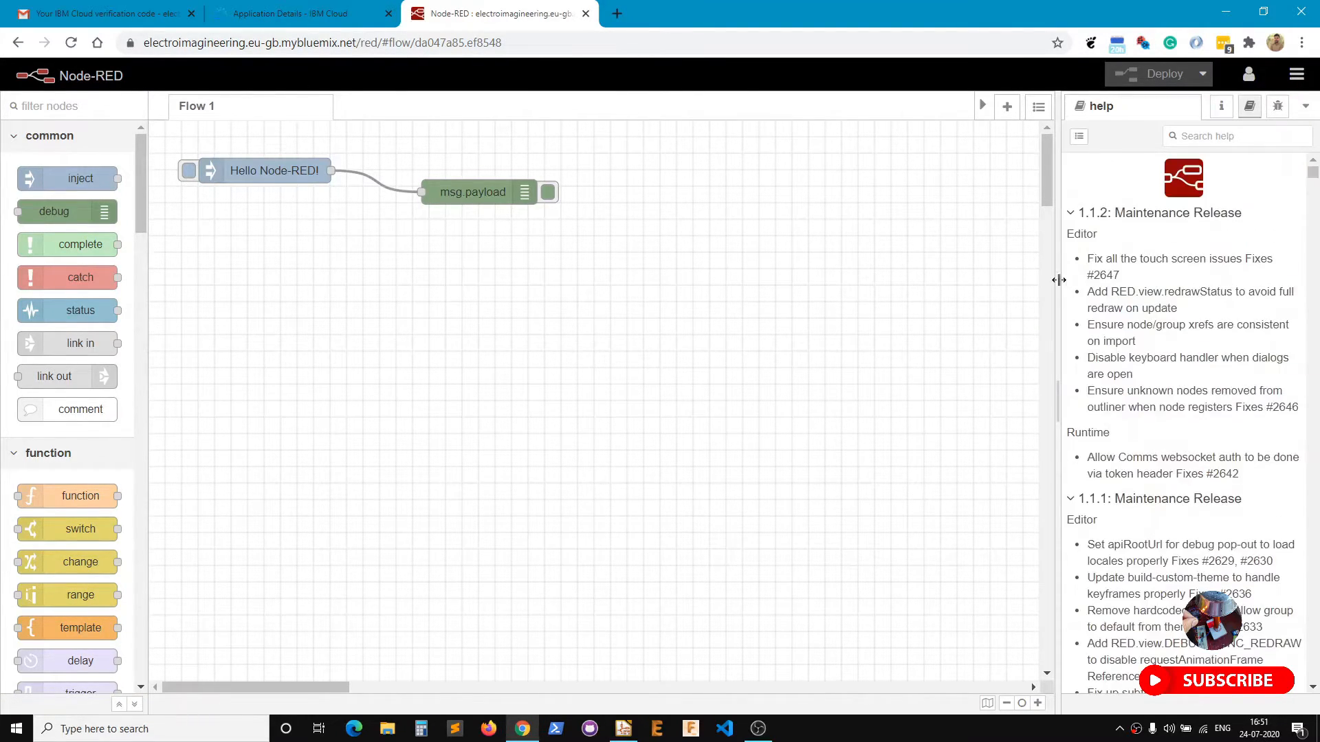
drag(1057, 280, 966, 284)
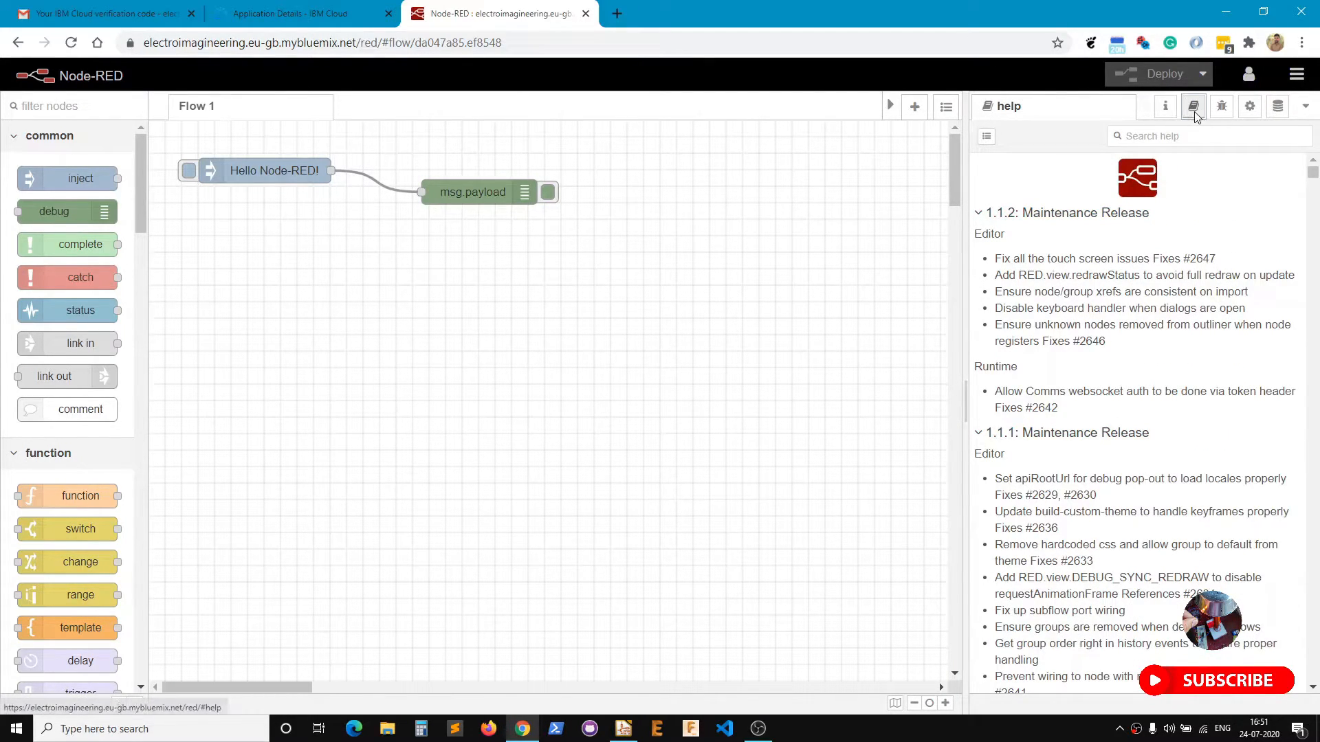
click(1221, 106)
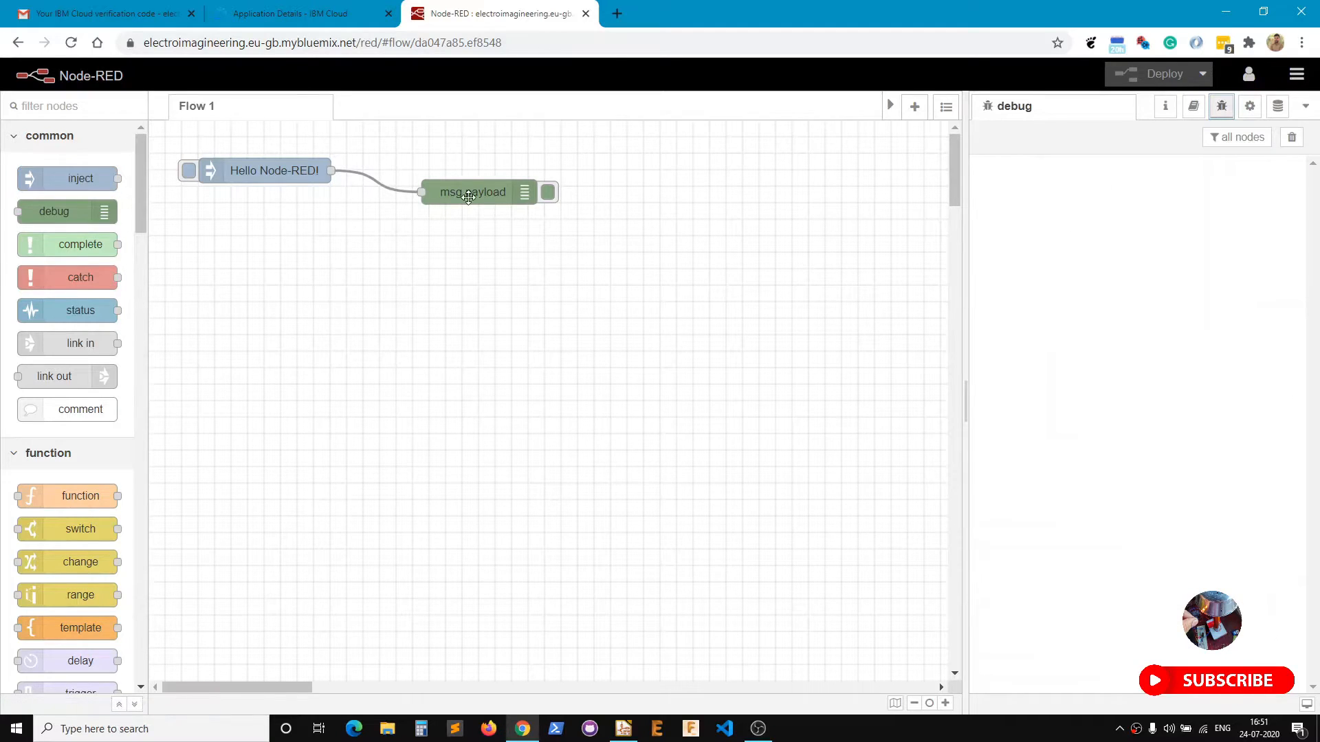
click(188, 172)
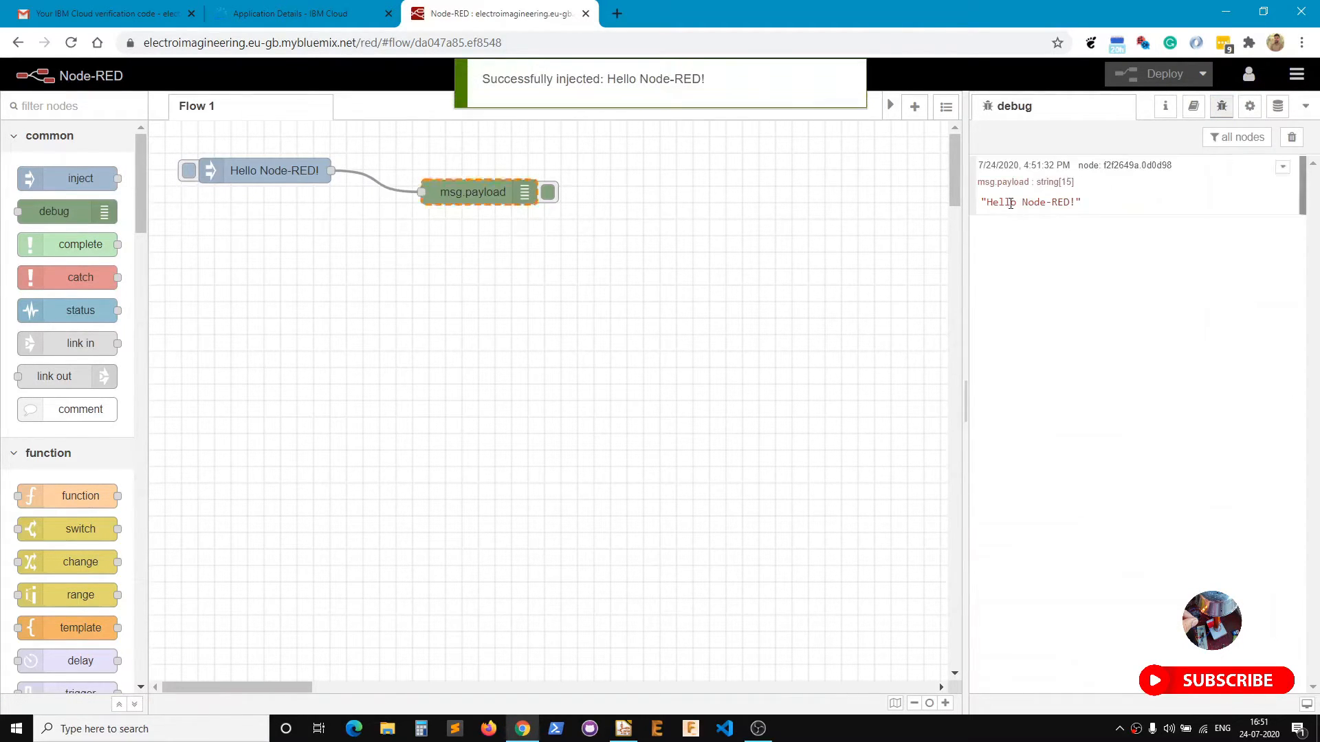
drag(1091, 209, 981, 202)
Add an inject node from the palette search 'inje' with a timestamp payload.
click(76, 107)
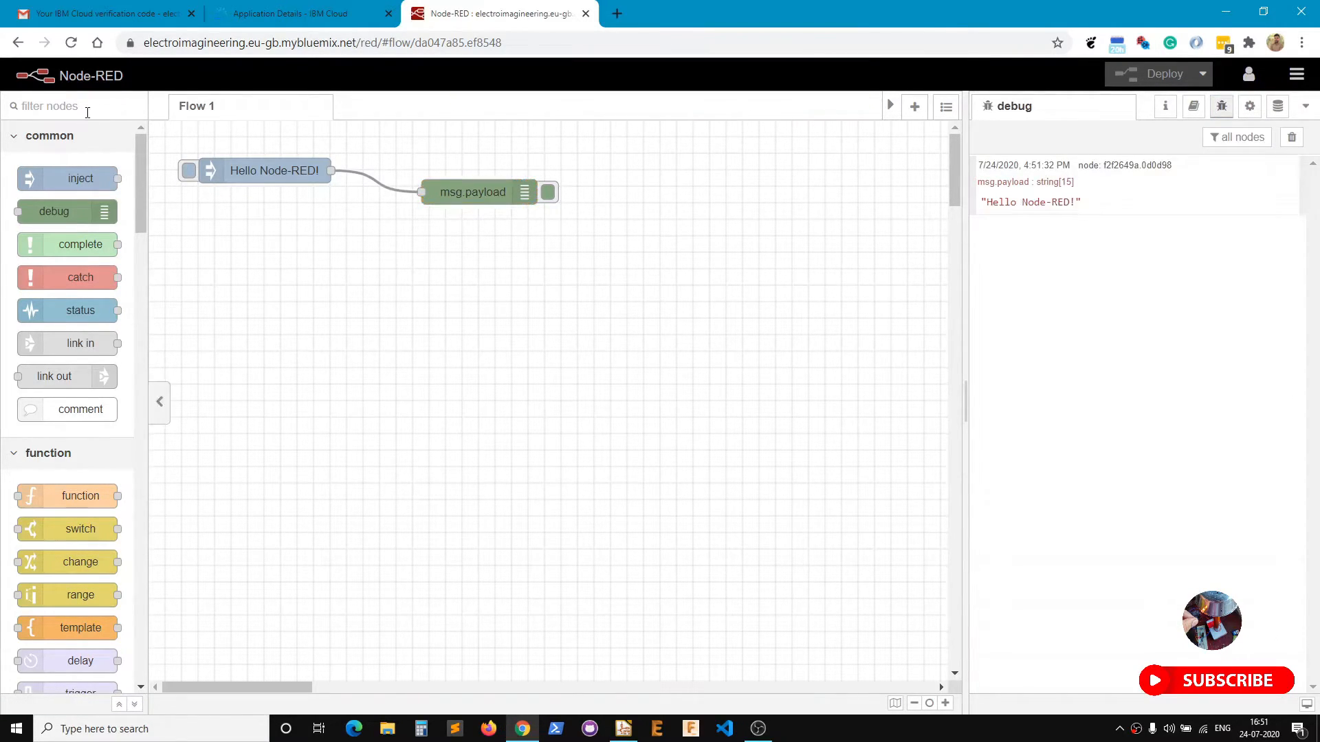
text(inje)
drag(83, 178, 254, 285)
double_click(262, 285)
click(684, 268)
click(713, 495)
click(924, 140)
Add a debug node, wire the timestamp inject to it, deploy, and inject a timestamp.
click(138, 106)
text(debu)
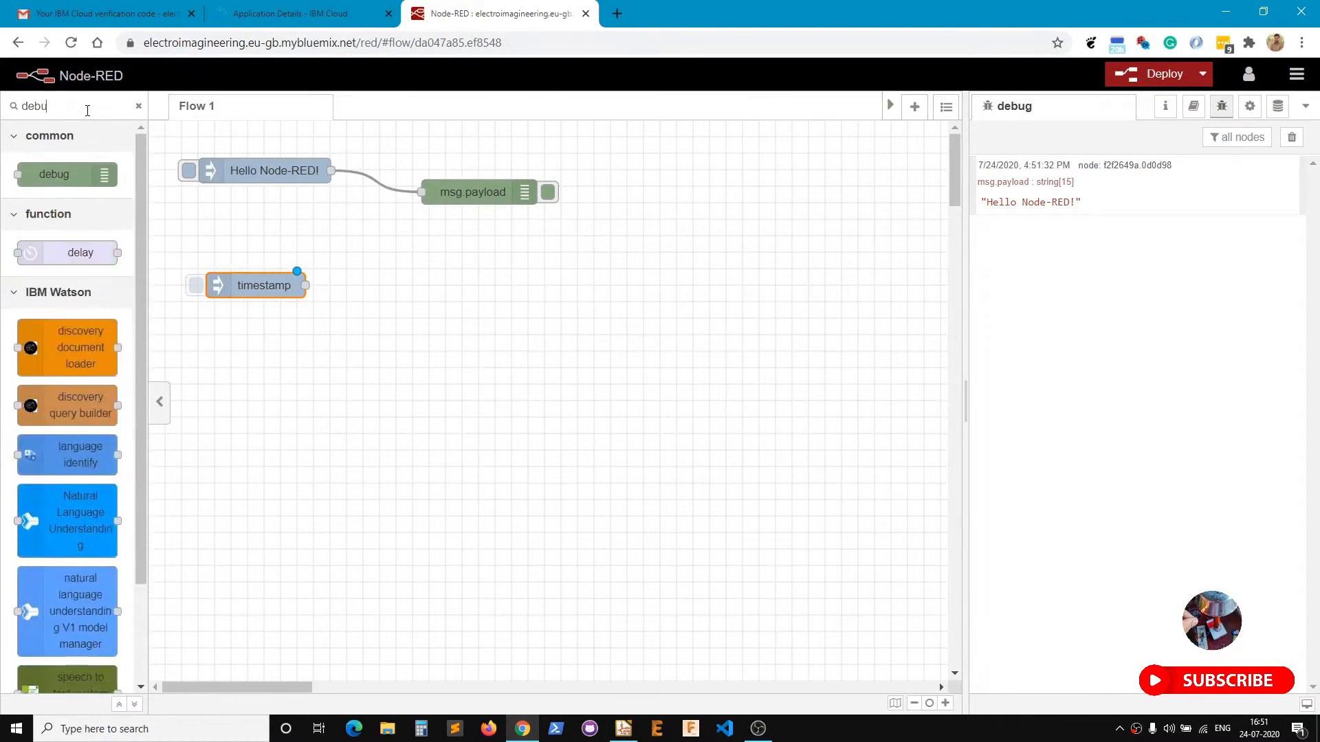
drag(60, 174, 484, 297)
drag(305, 285, 420, 285)
click(1127, 73)
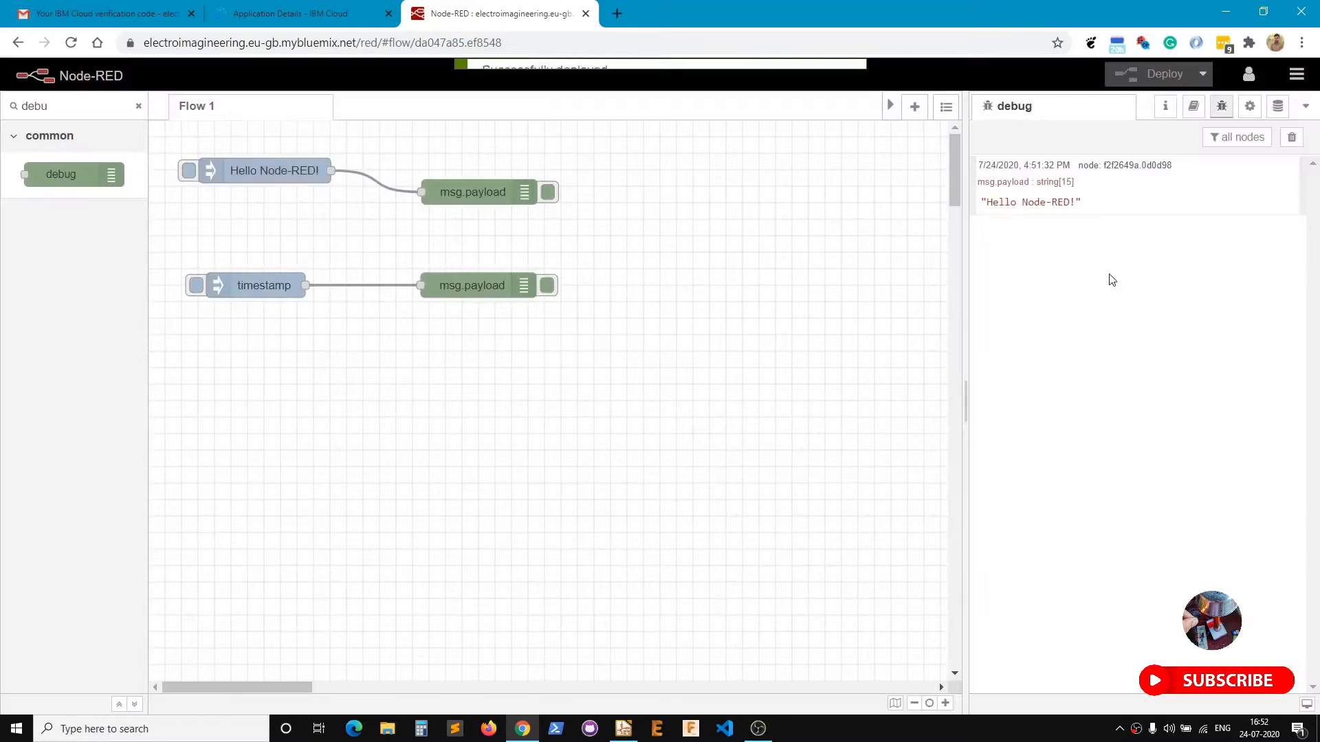
click(196, 285)
Cycle the timestamp debug message's display format and clear the palette search filter.
click(1017, 261)
click(1017, 261)
click(1017, 261)
click(138, 106)
drag(140, 217, 133, 664)
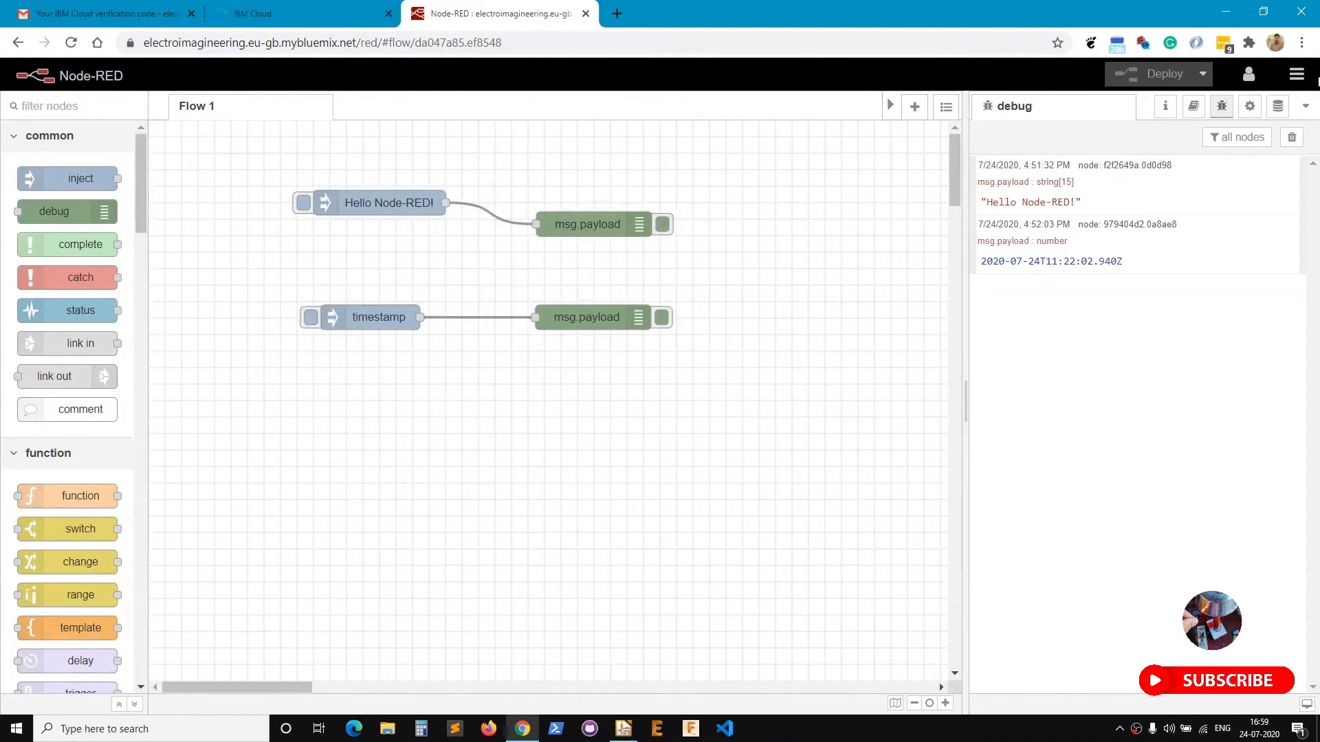
Go to Manage palette's Install list and open the node-red-dashboard package page.
click(1297, 75)
click(1172, 337)
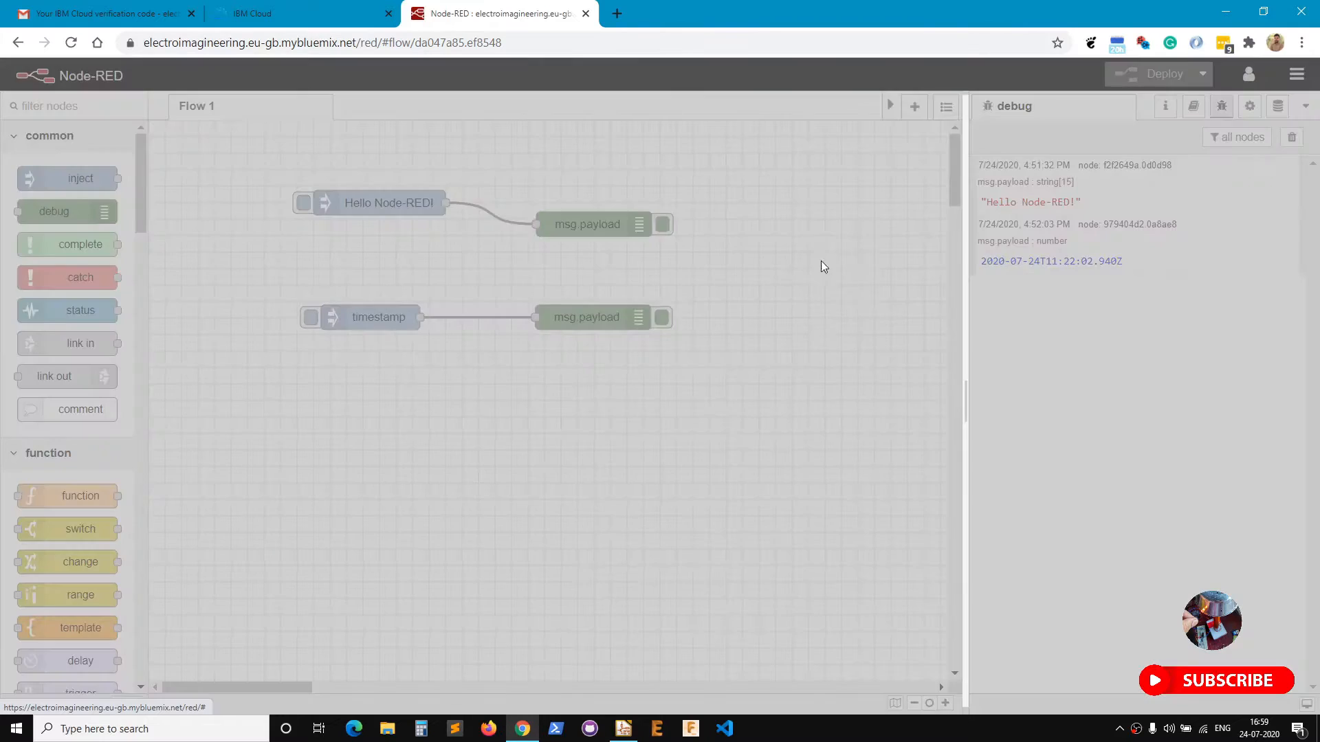
click(691, 181)
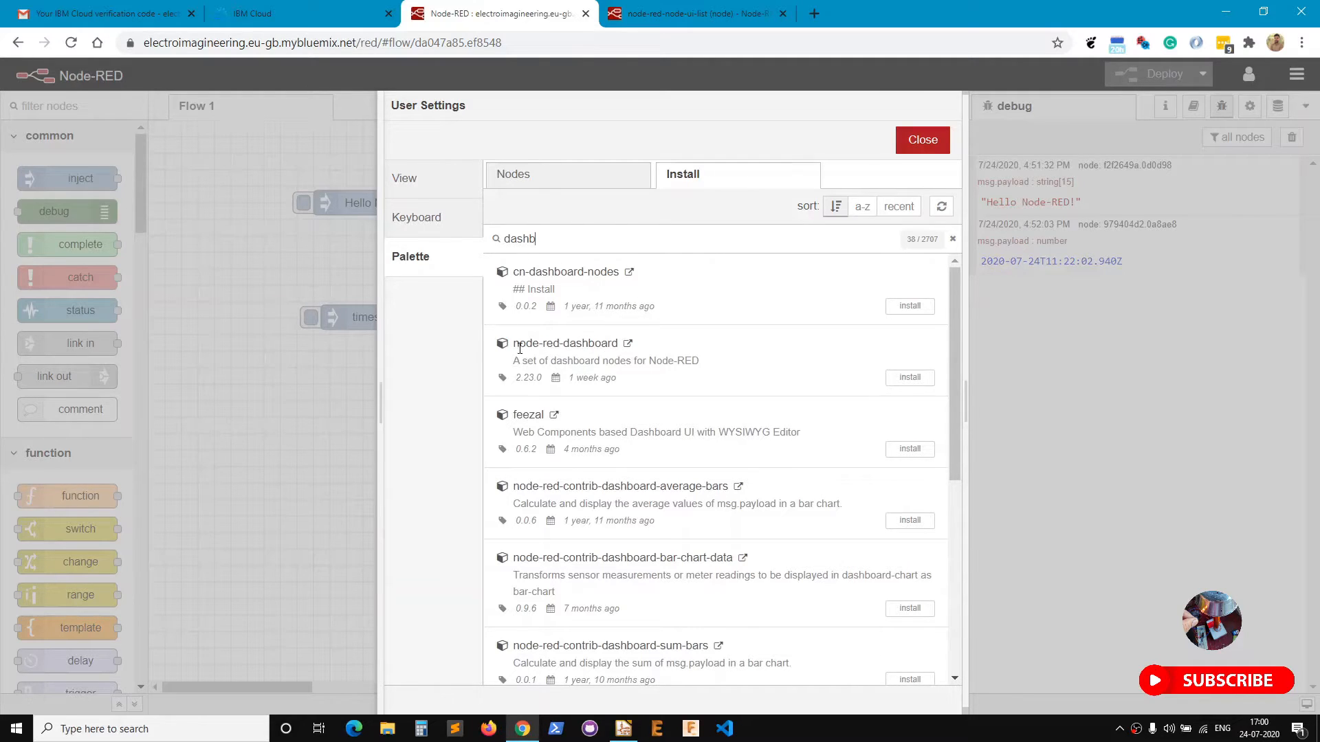
click(627, 344)
click(492, 14)
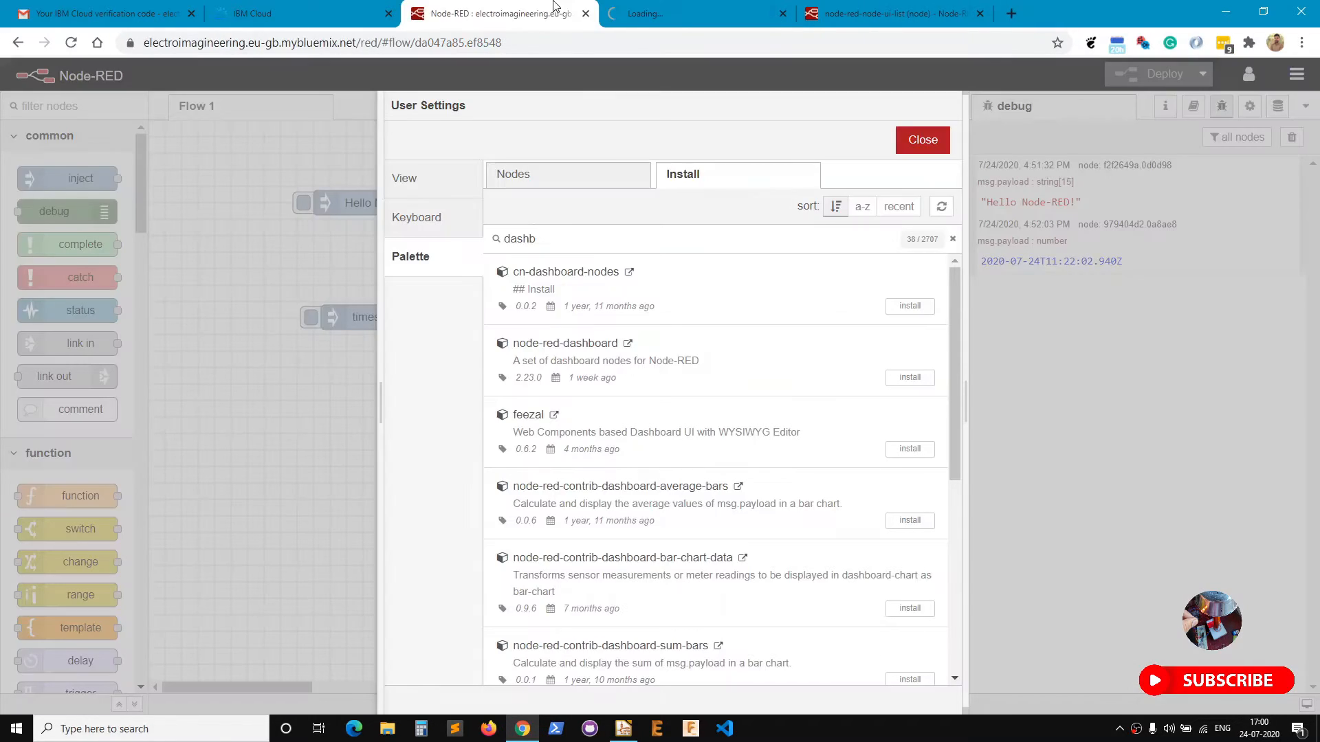
click(979, 14)
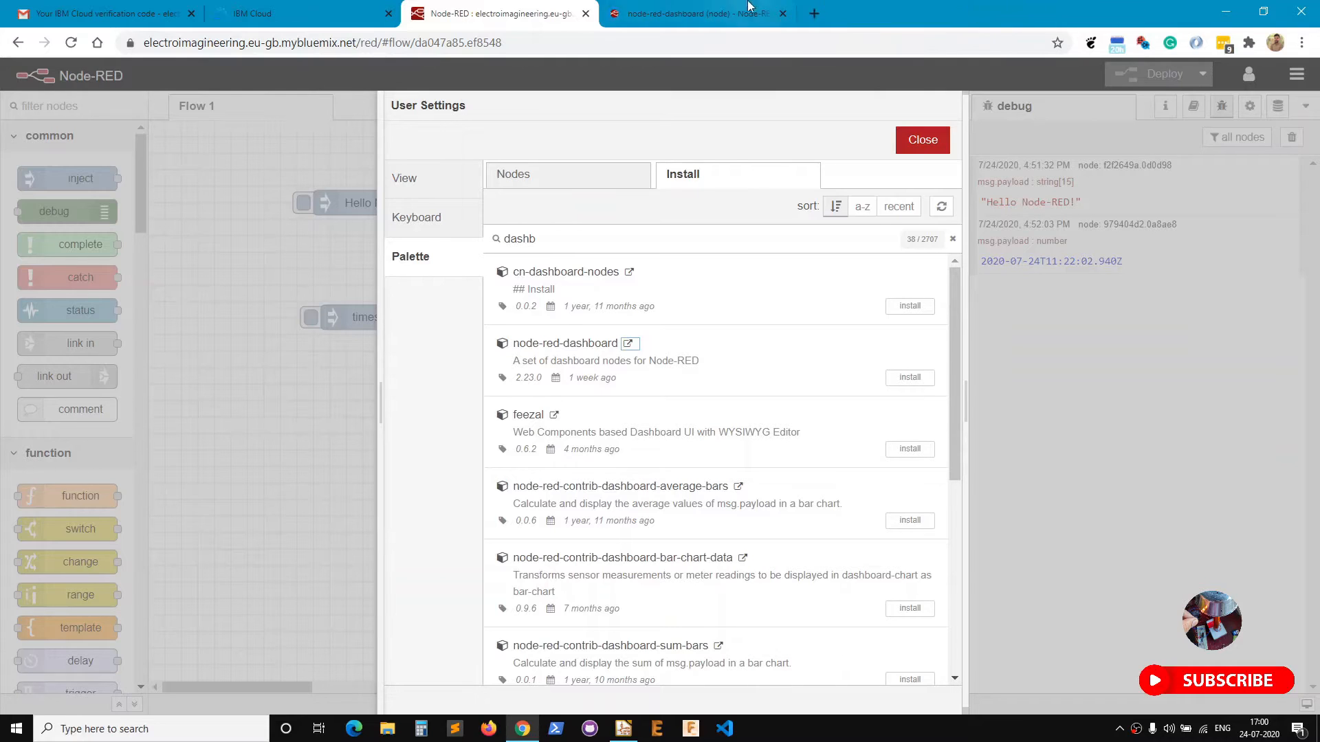
Review the node-red-dashboard page, confirm its installation, and close the user settings.
click(749, 8)
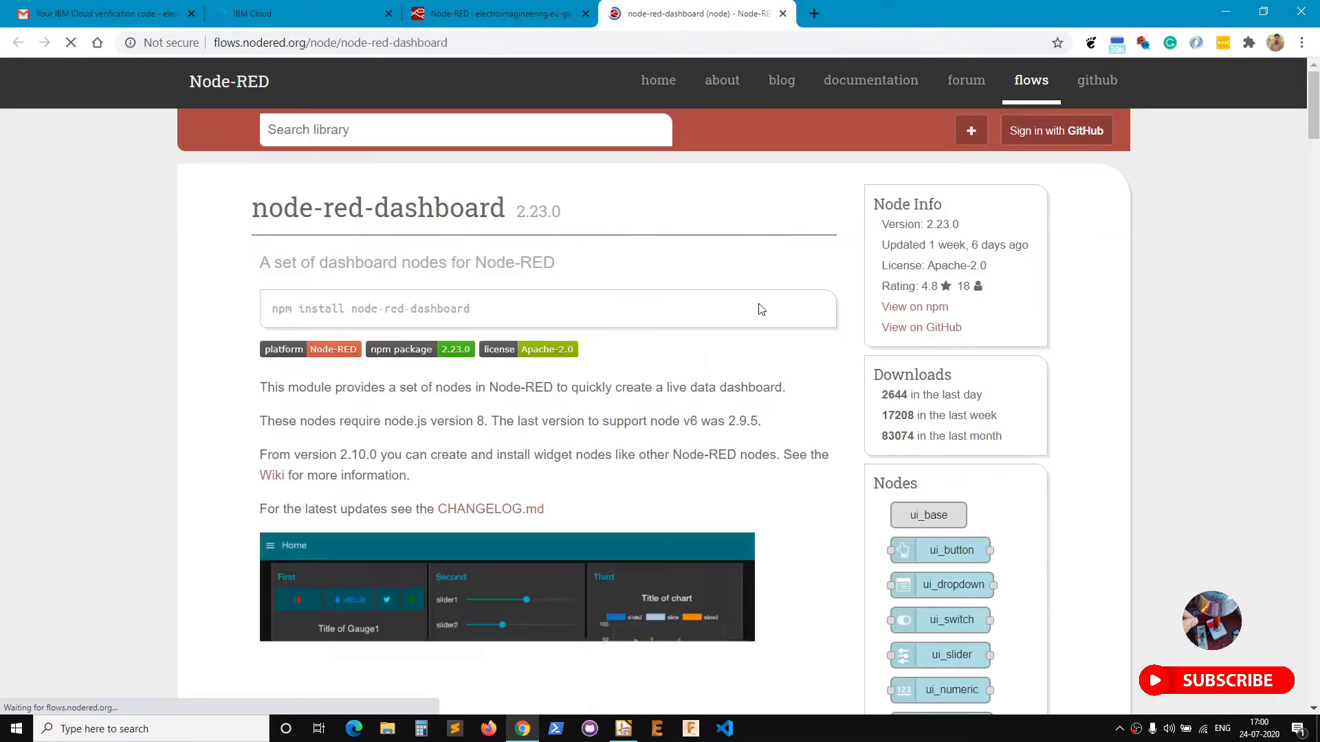
scroll(796, 282, down, 5)
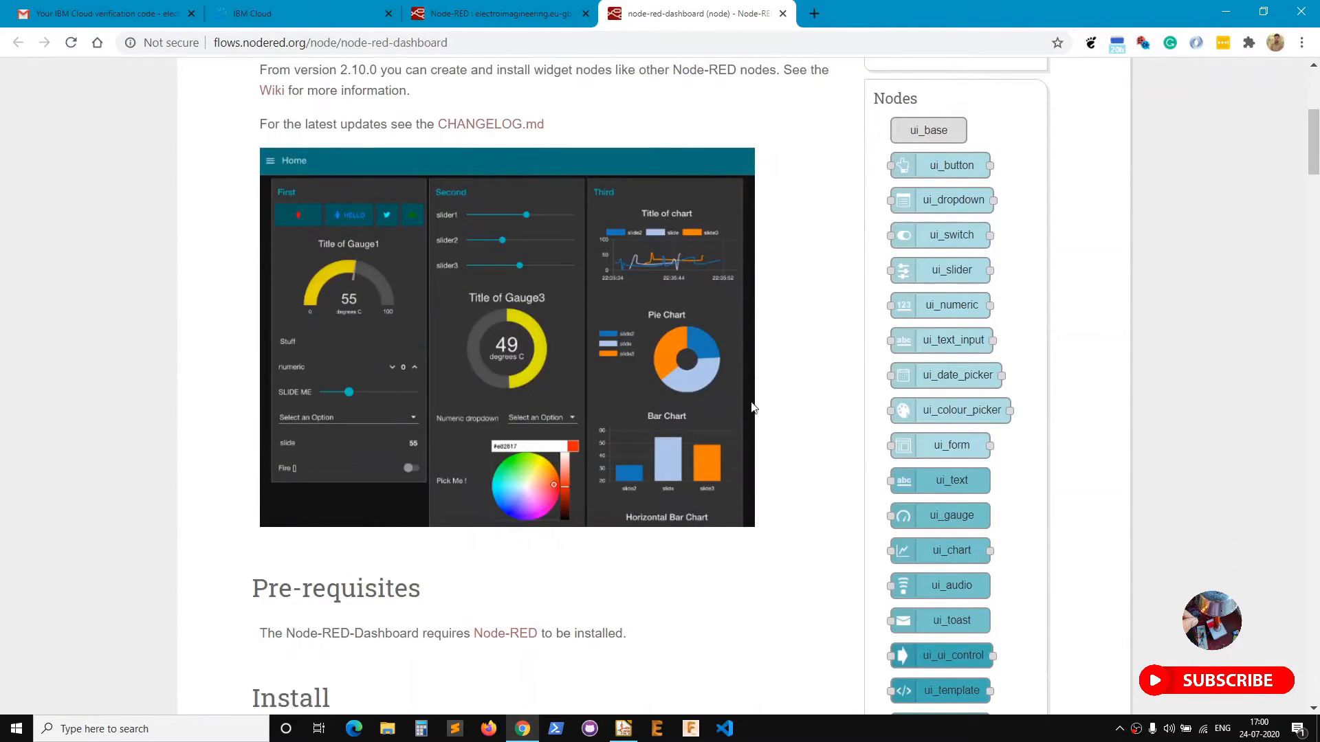
scroll(295, 236, down, 3)
click(491, 9)
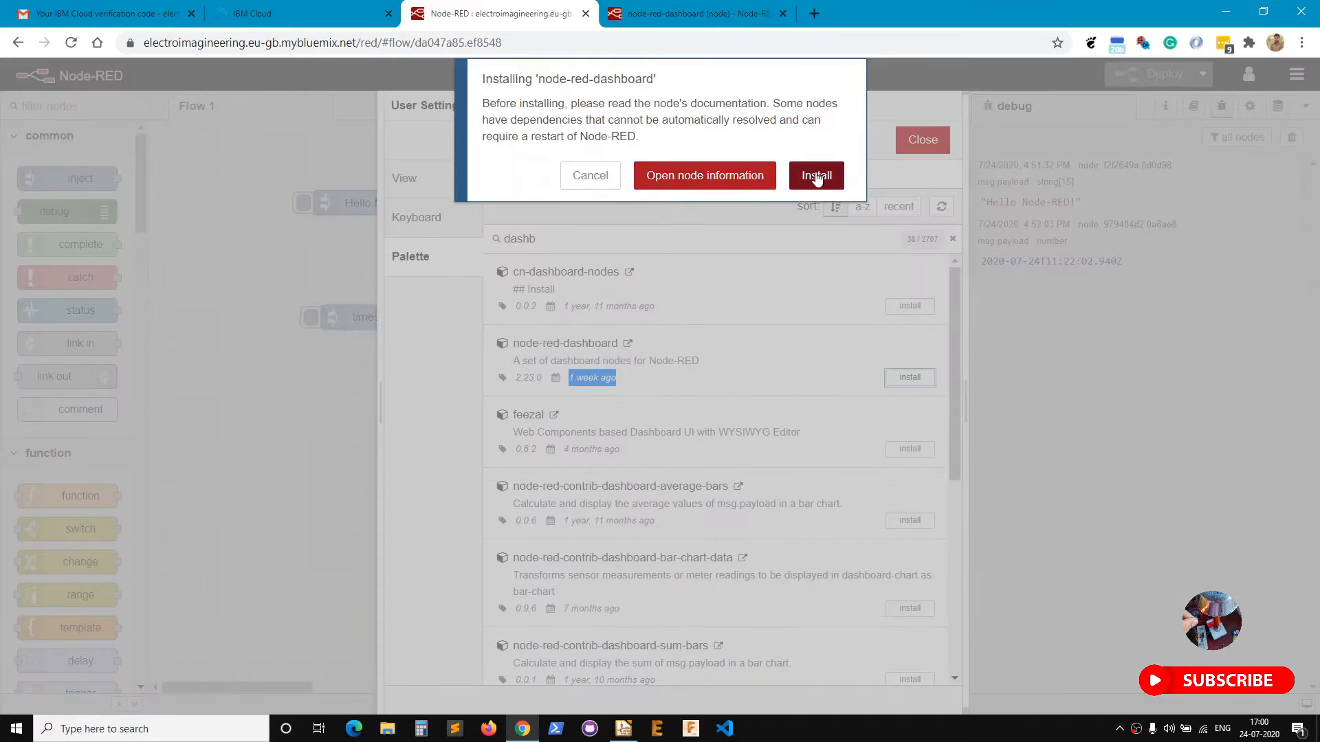
click(814, 176)
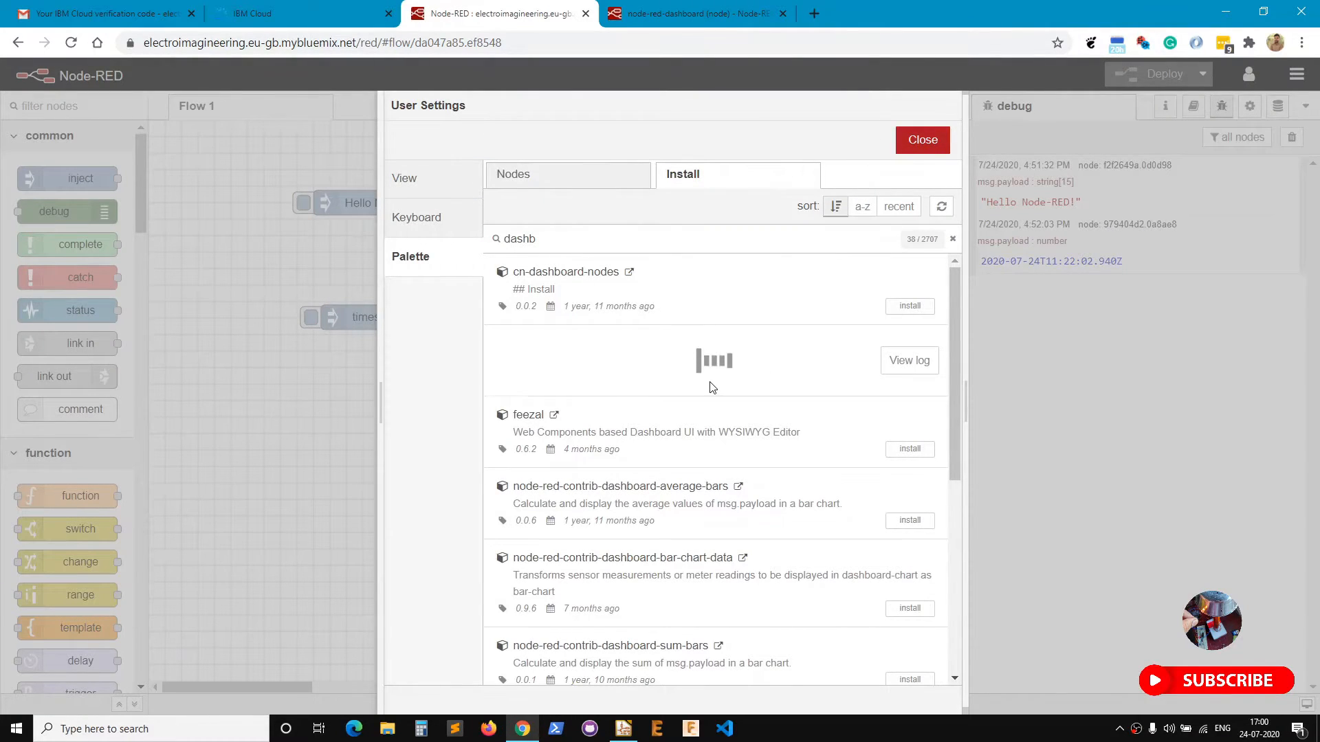
drag(555, 452, 474, 98)
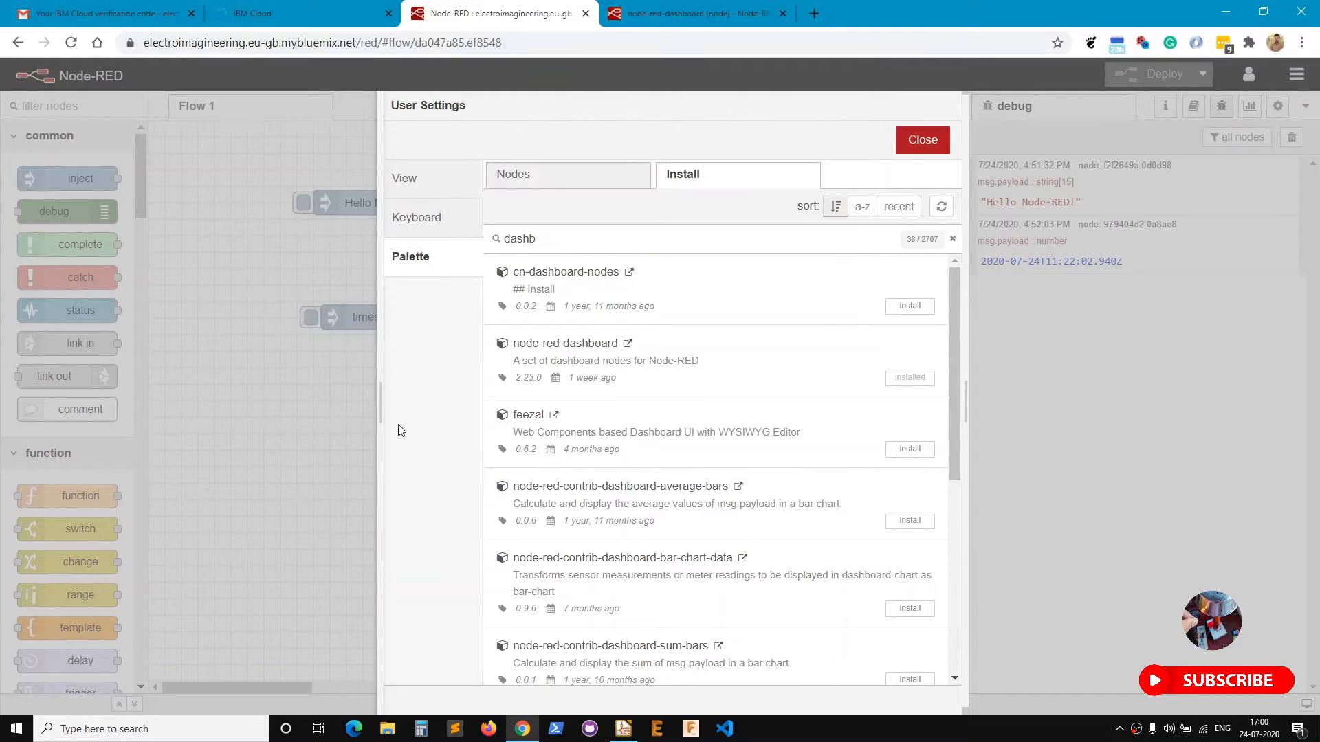
click(947, 132)
Place a gauge node from the dashboard palette below the timestamp flow.
scroll(206, 365, down, 5)
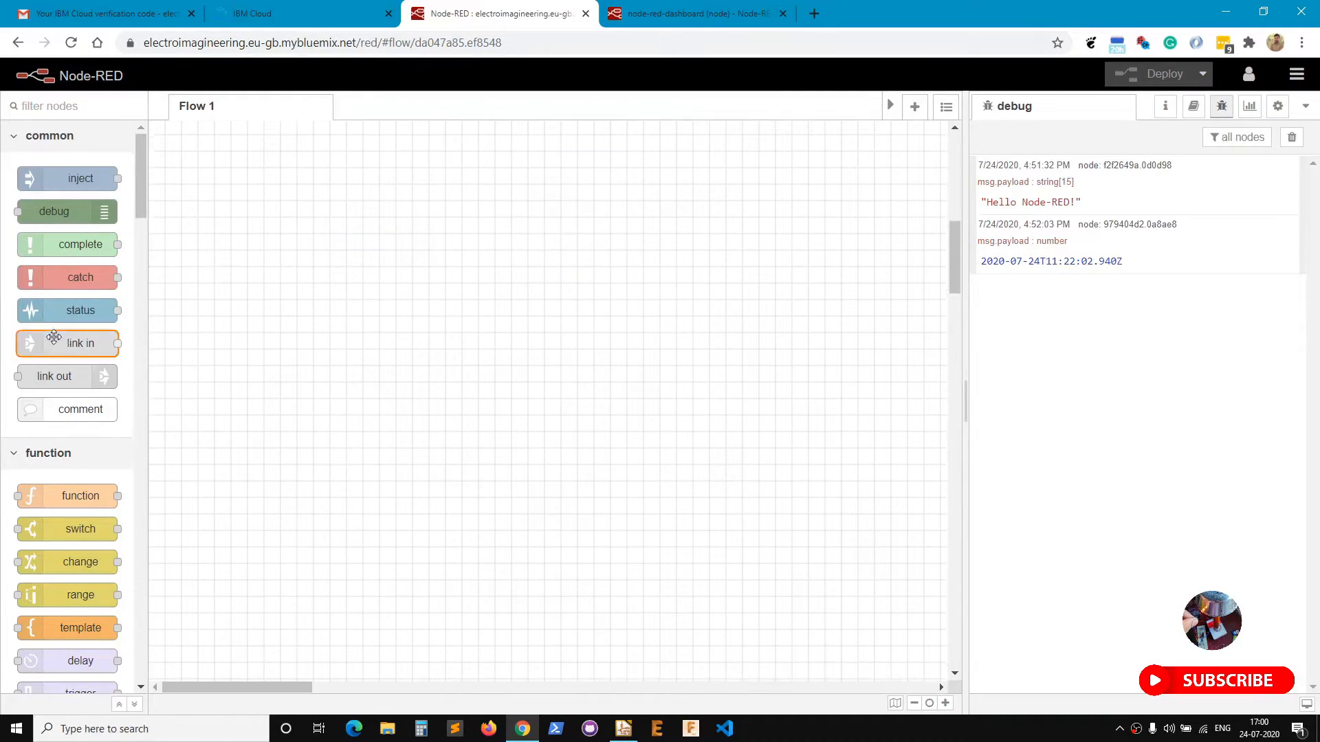
scroll(79, 334, down, 10)
scroll(80, 334, down, 10)
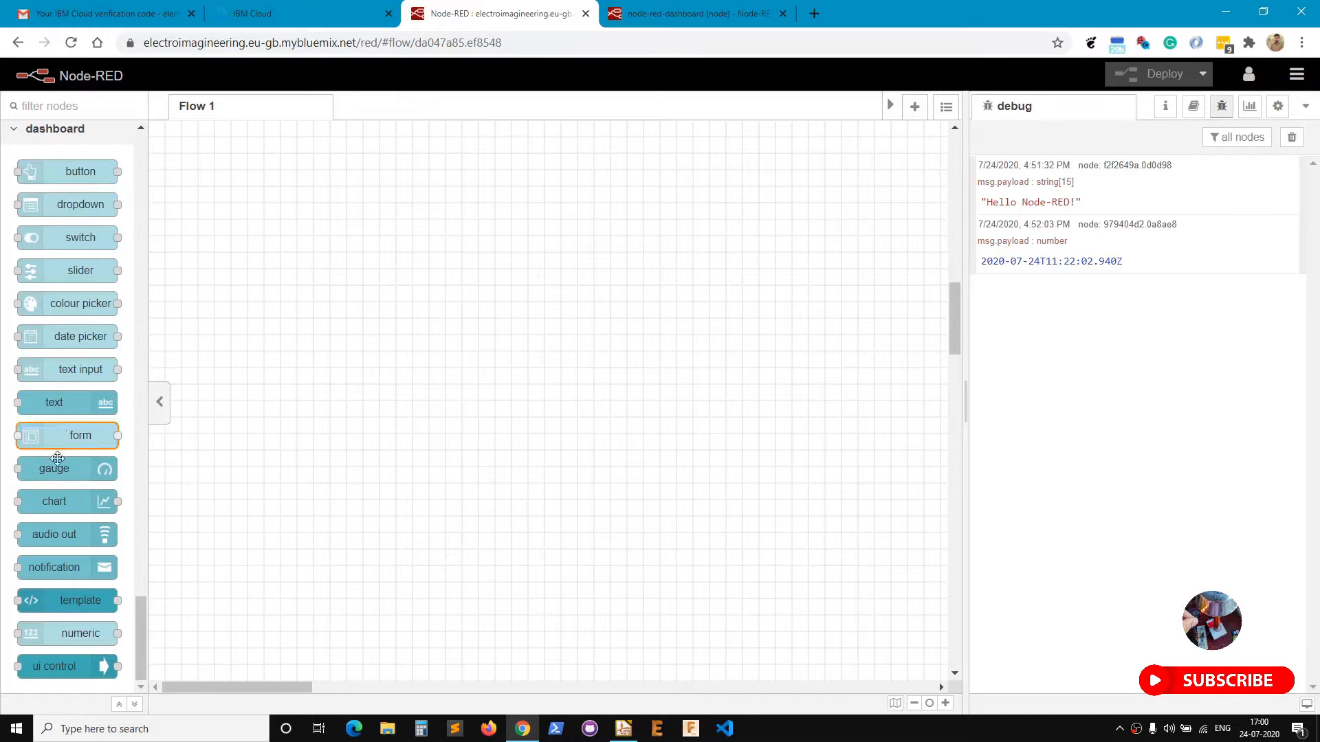
mouse_move(141, 630)
mouse_down()
mouse_move(147, 560)
mouse_move(143, 645)
mouse_up()
scroll(377, 483, up, 5)
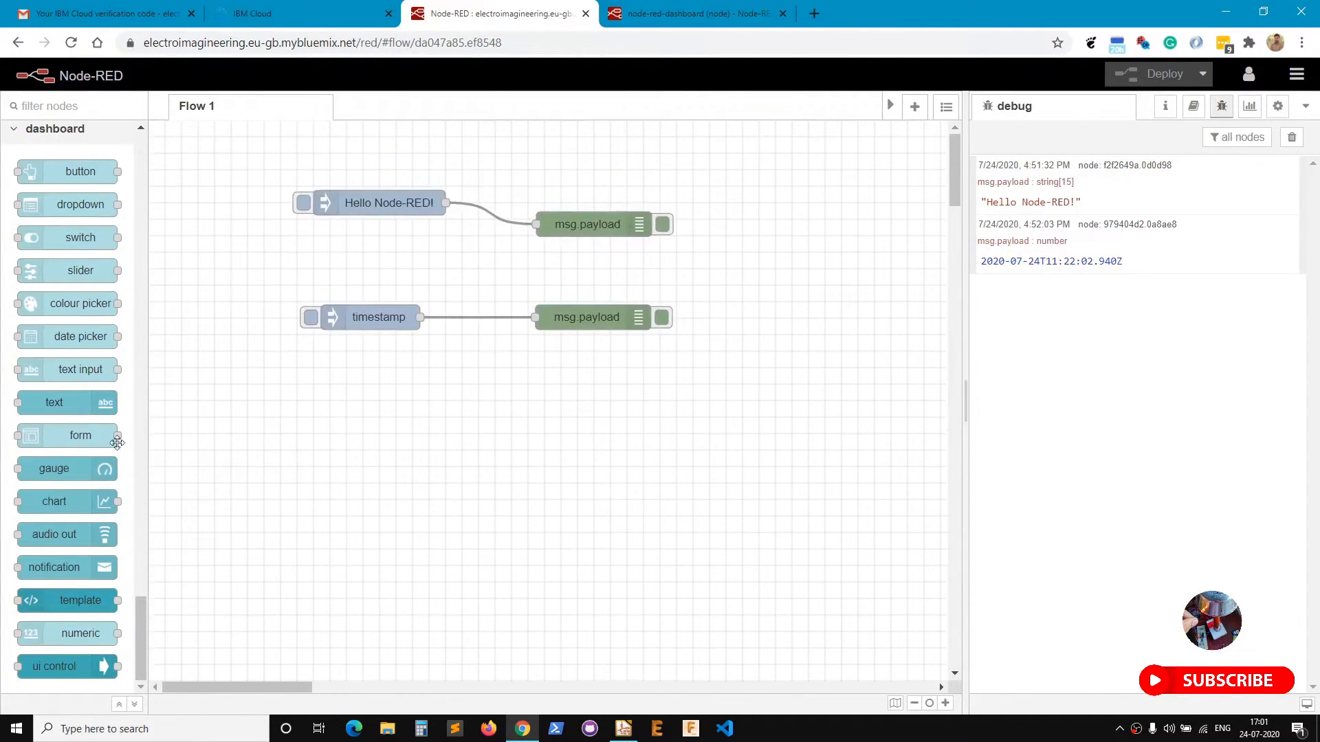
drag(65, 470, 578, 402)
Assign the gauge to a new Dashboard group on a new Home tab and save it.
double_click(570, 398)
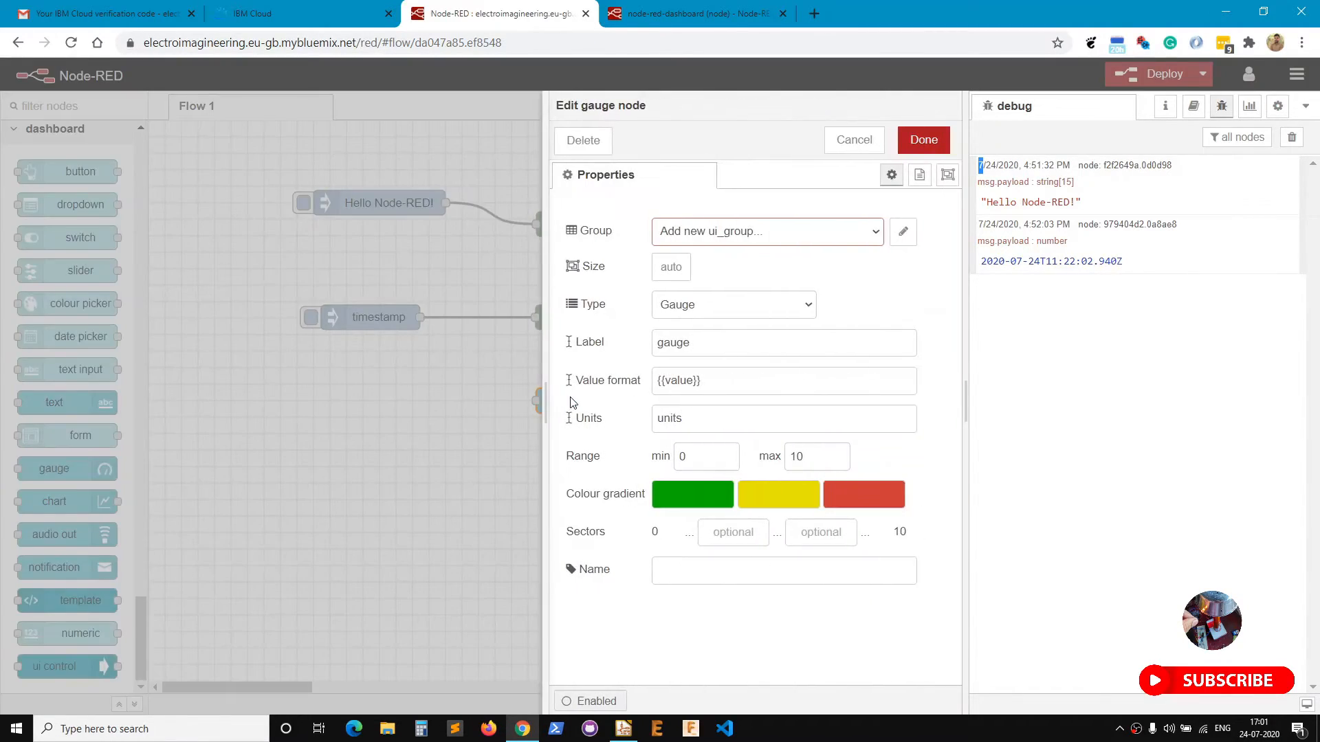
click(903, 232)
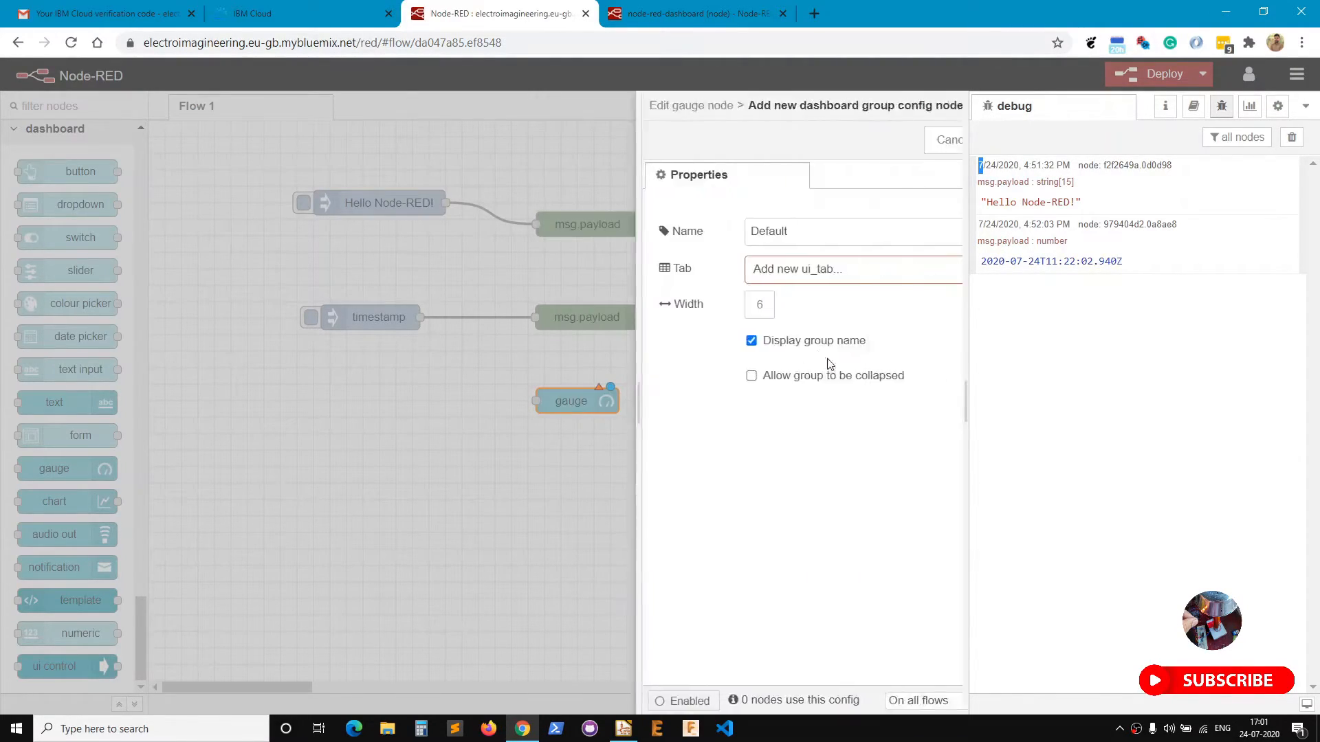
click(750, 233)
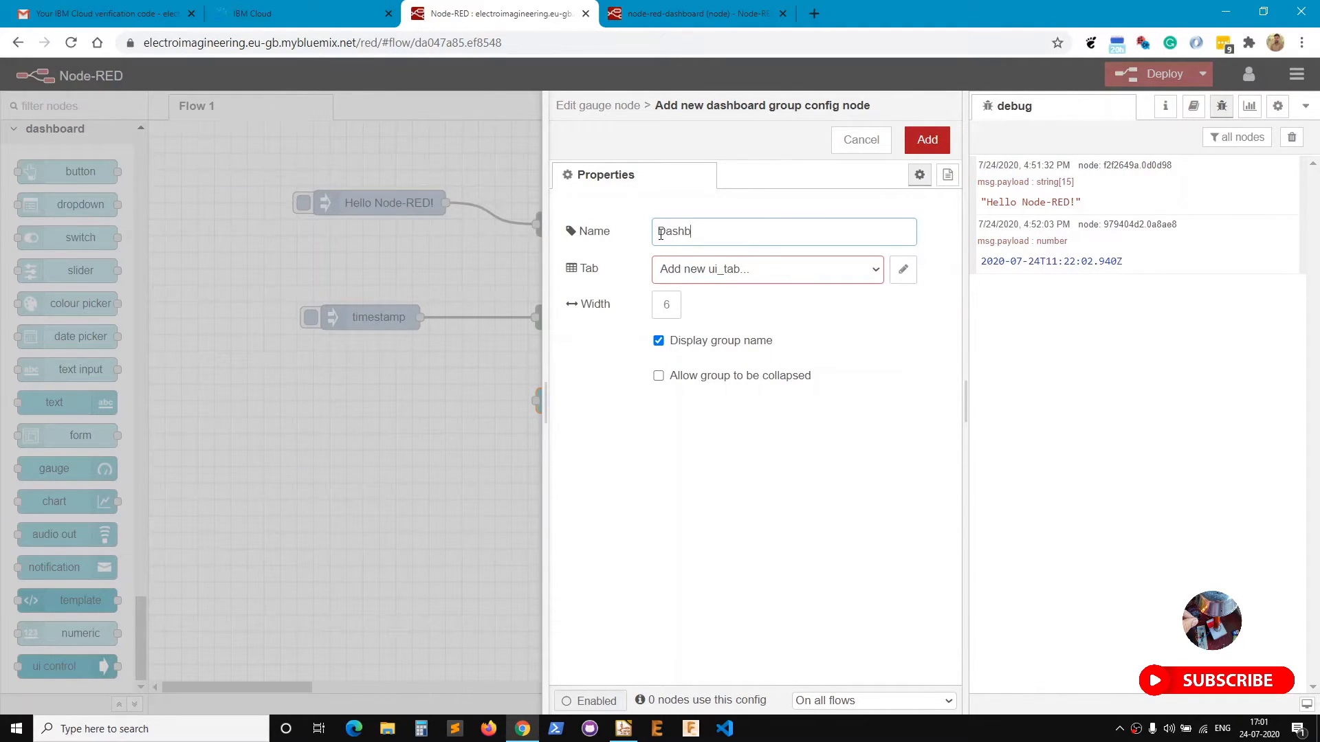
click(902, 270)
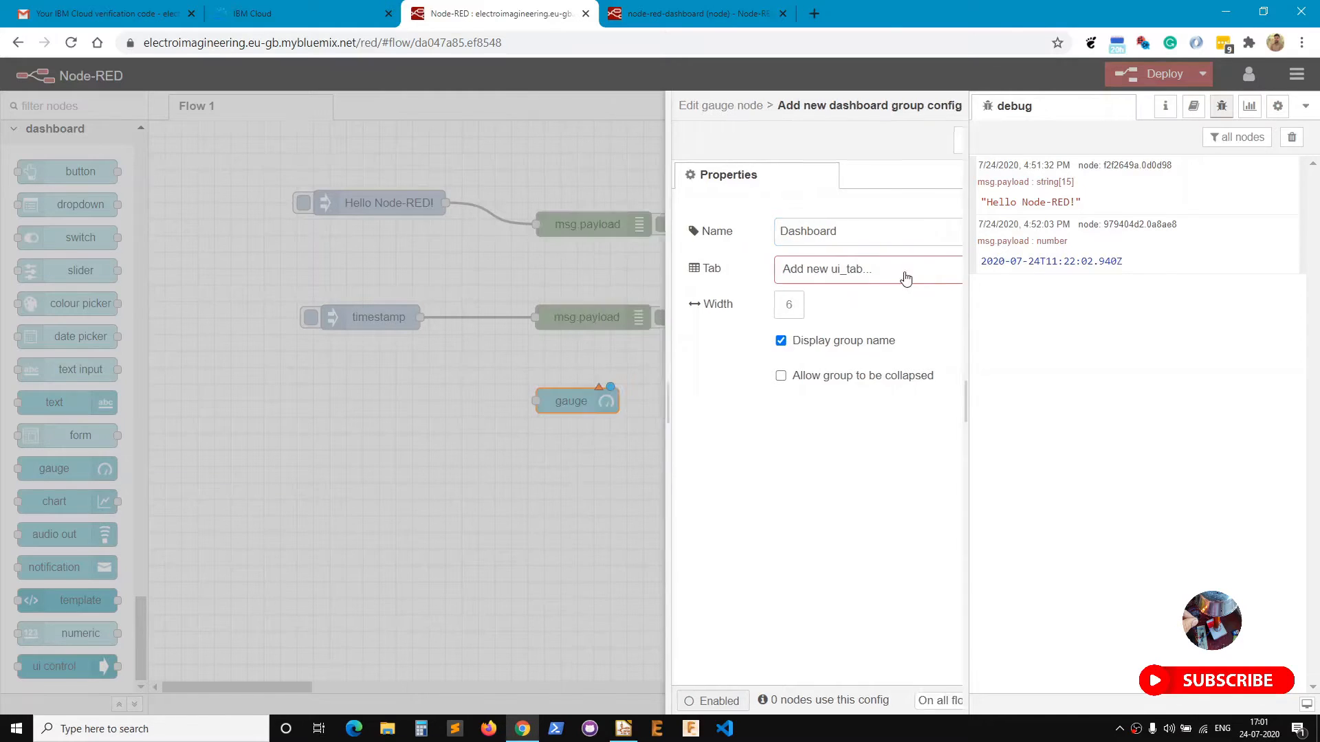
click(637, 231)
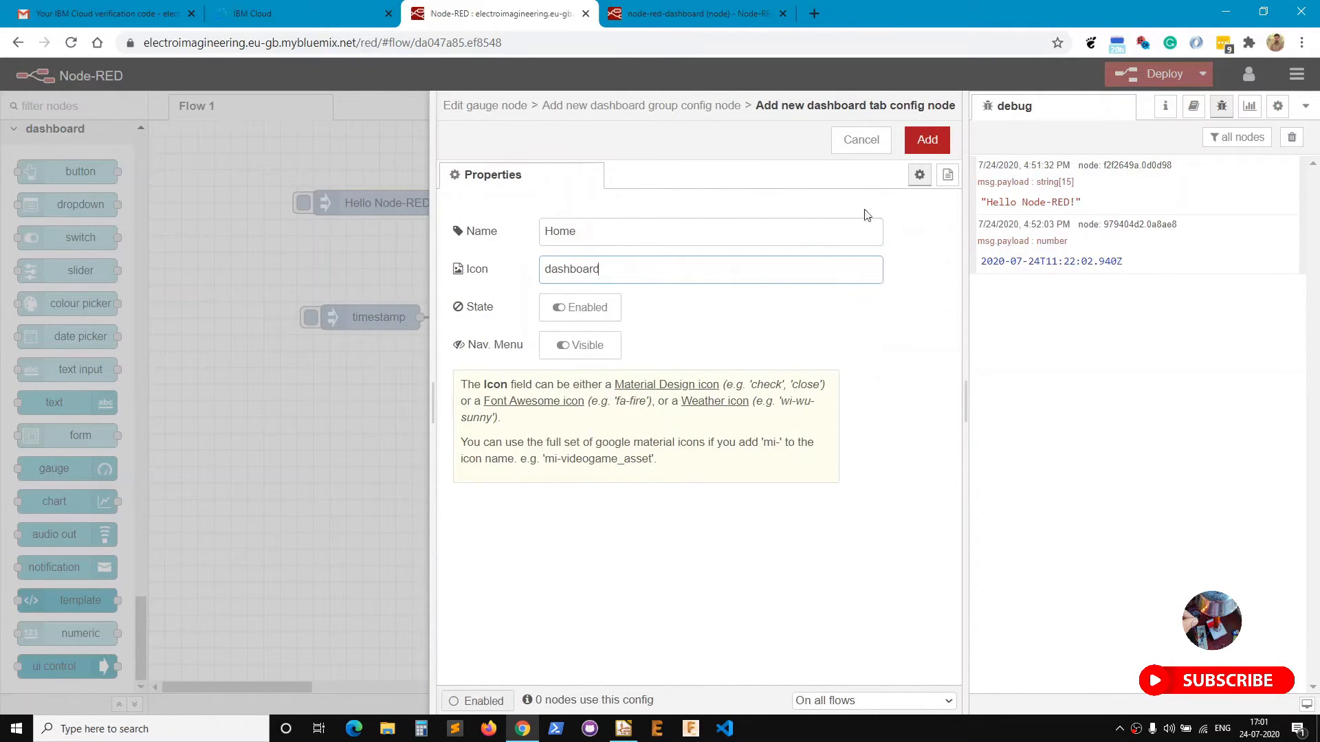
click(927, 140)
click(928, 139)
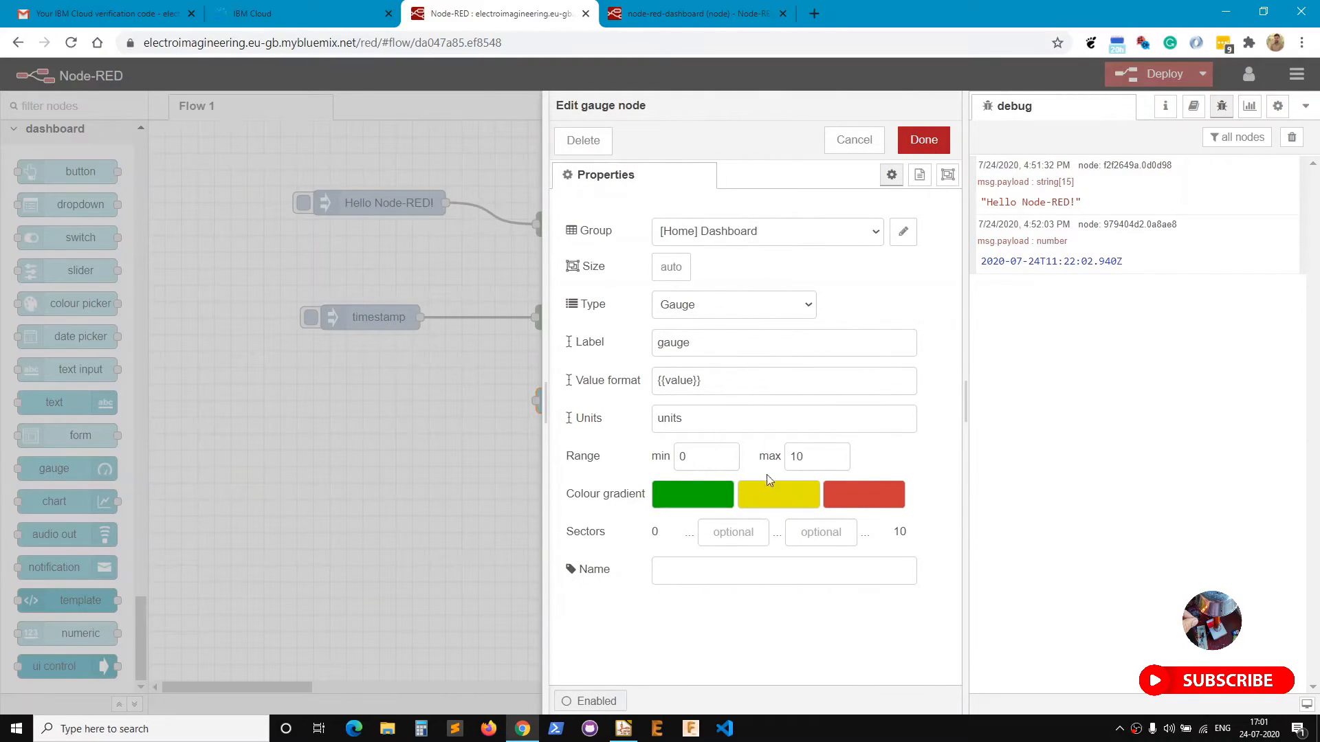
click(921, 139)
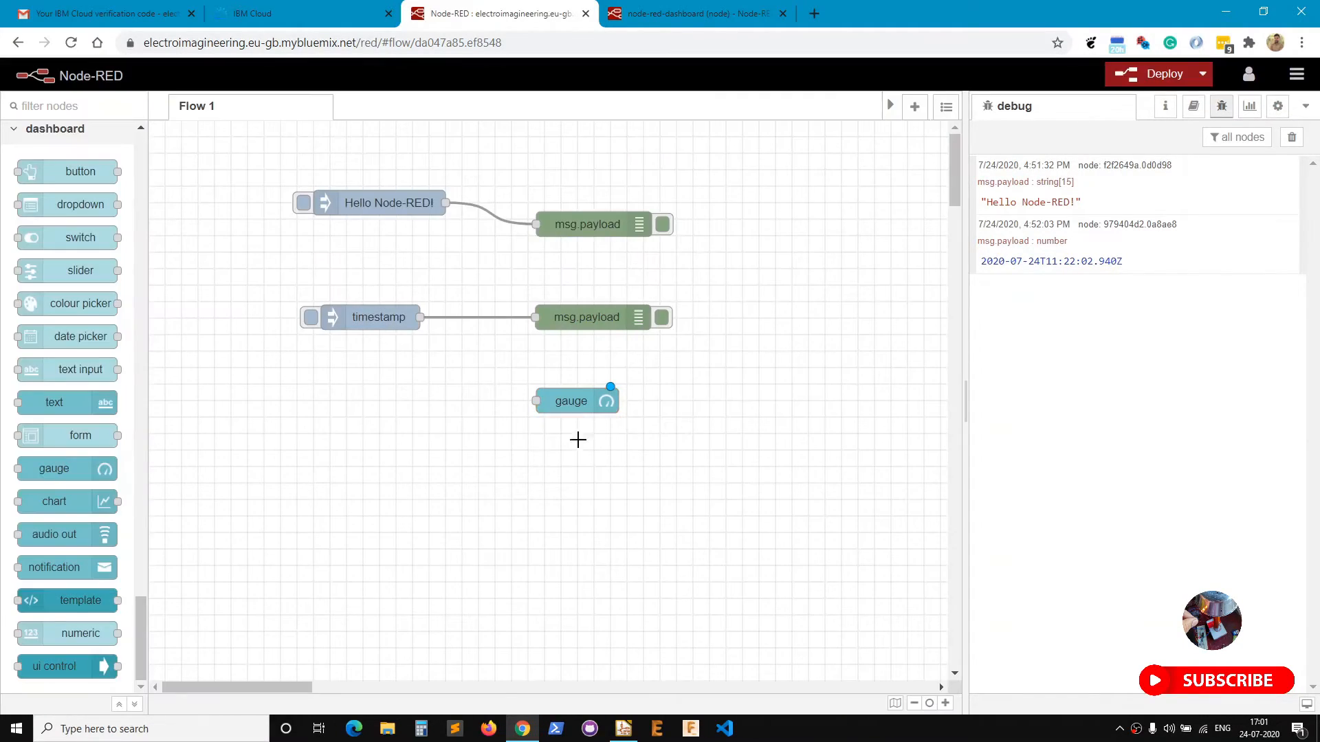
Set the inject node to send 0, then duplicate it as a copy sending 1.
drag(598, 391, 596, 404)
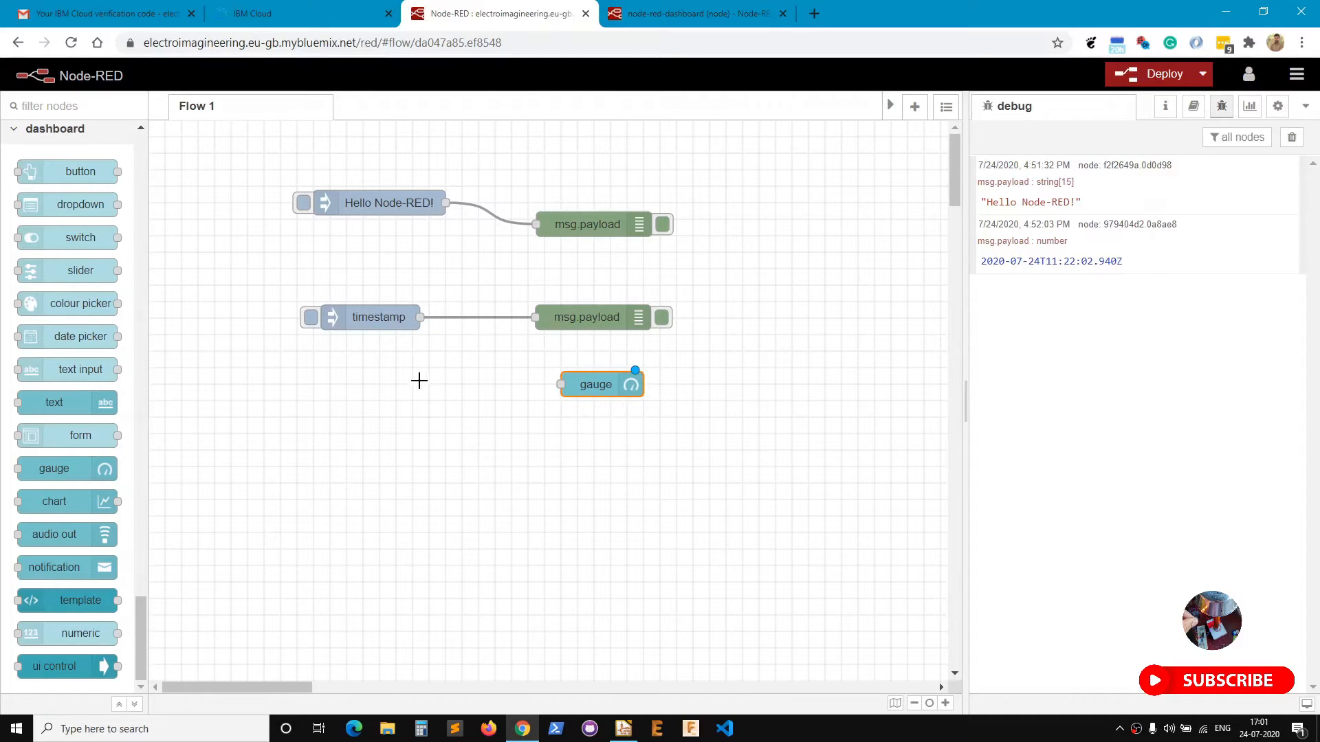
double_click(346, 316)
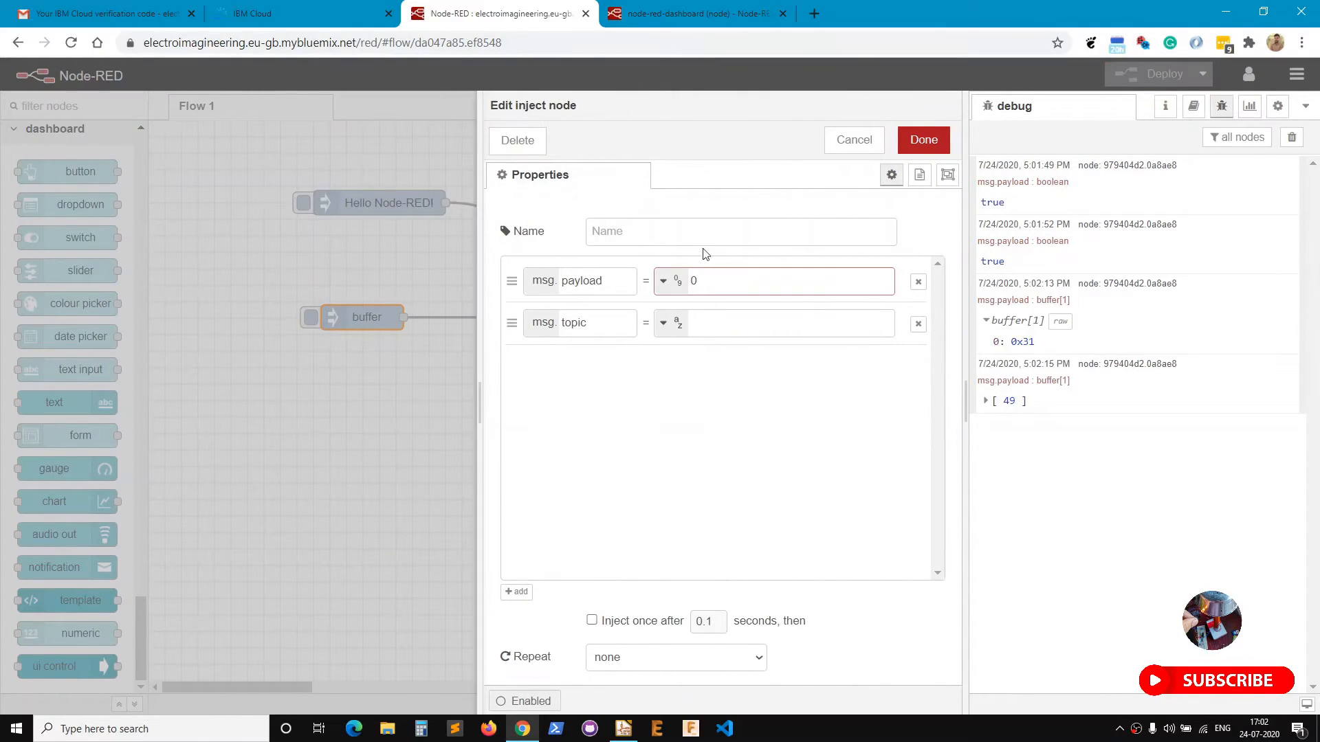
click(906, 146)
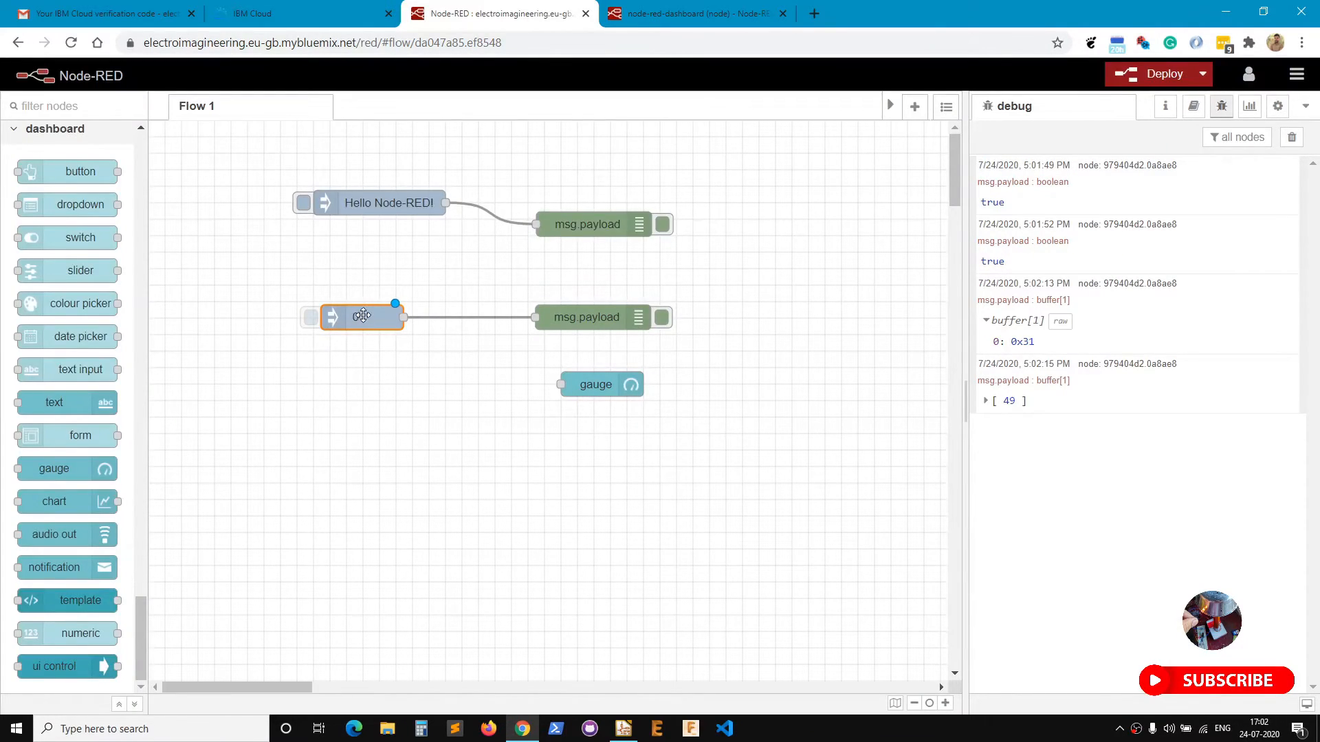
key(ctrl+c)
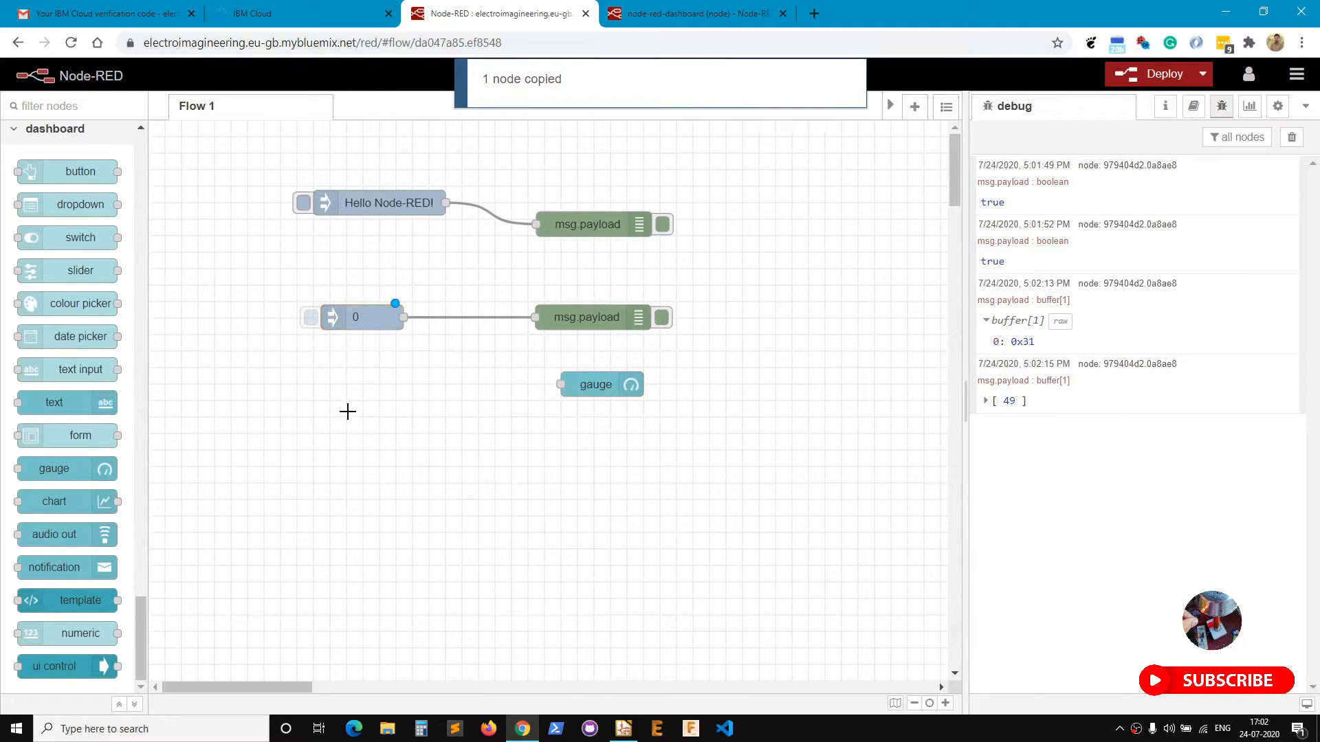
key(ctrl+v)
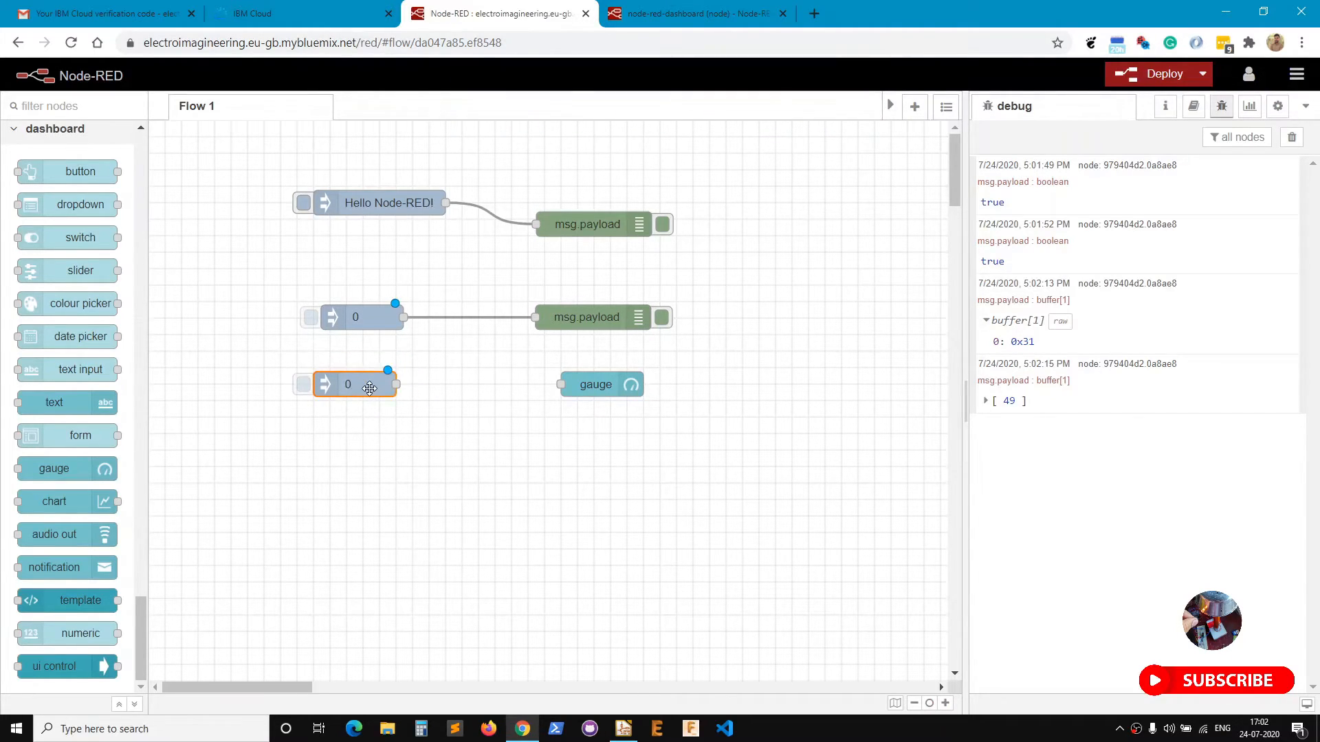
click(385, 451)
key(Return)
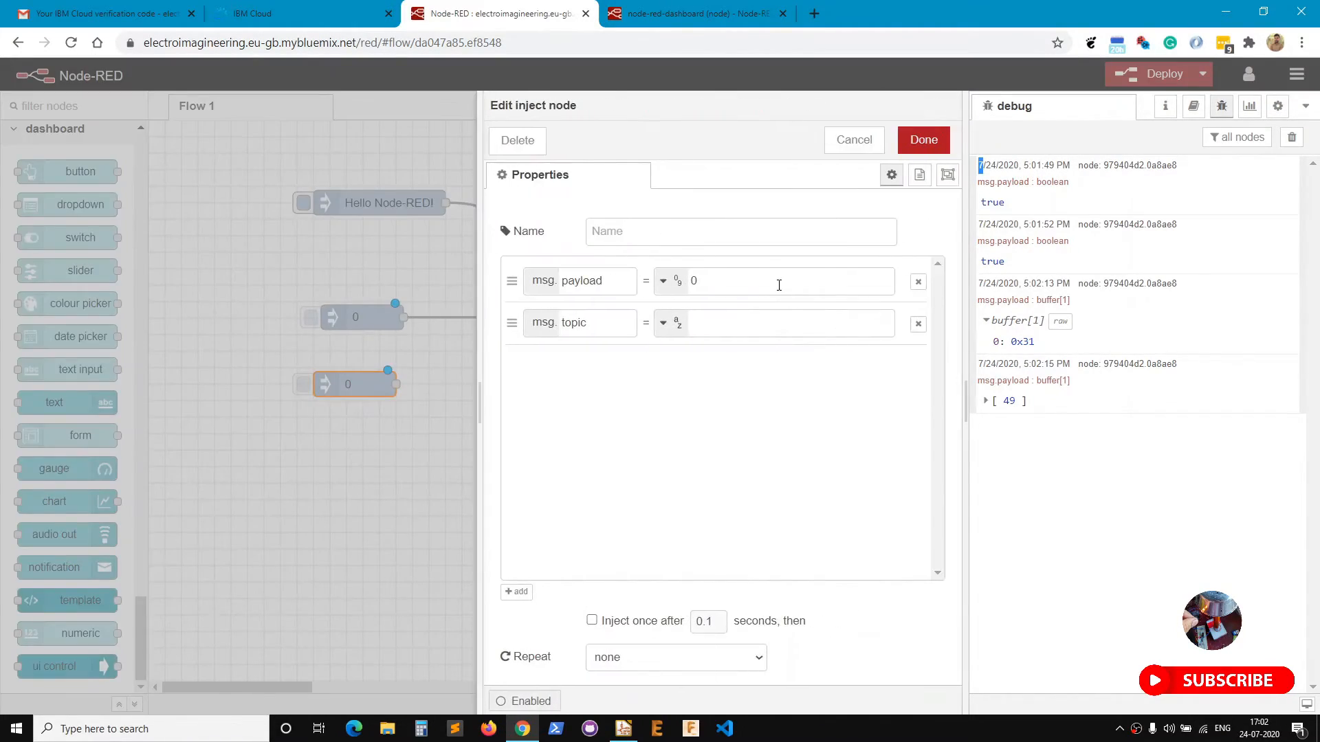
click(923, 139)
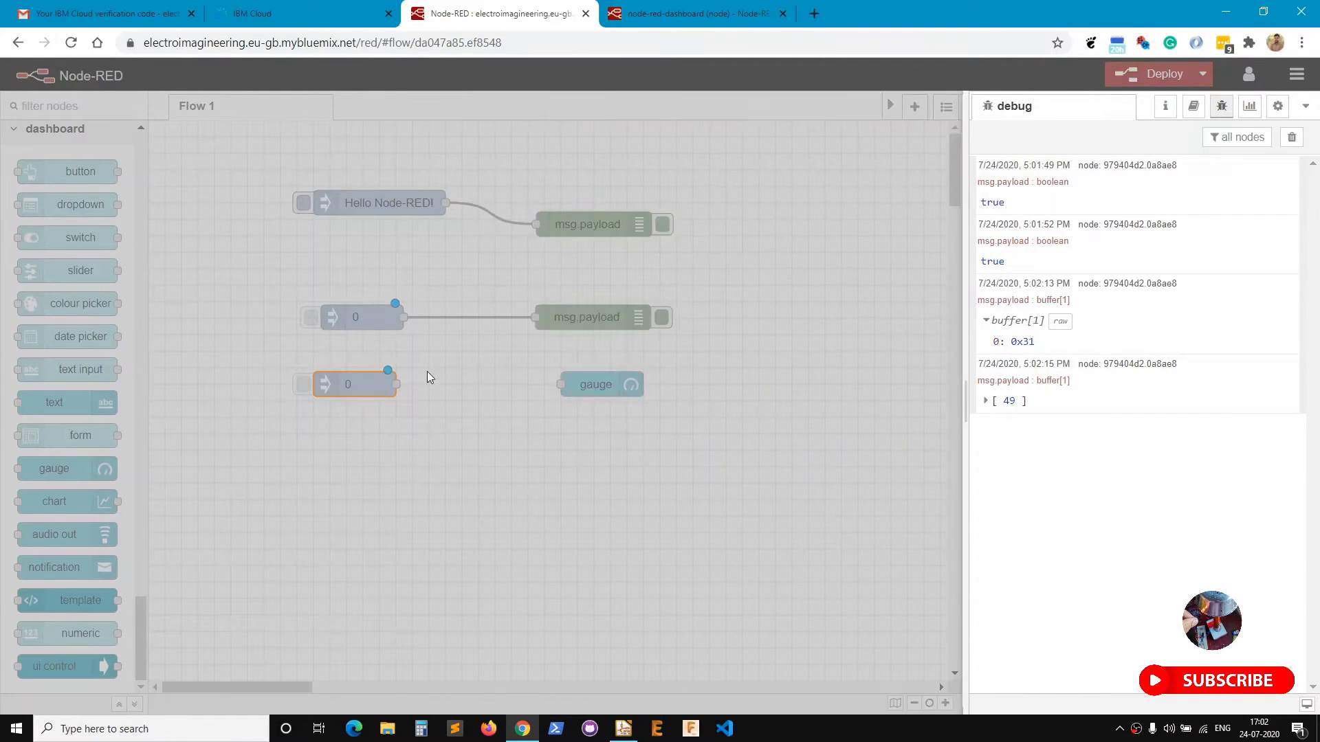
Wire the 1 inject to debug, deploy, test 0 and 1, then wire both injects to the gauge.
drag(400, 380, 536, 318)
click(1141, 75)
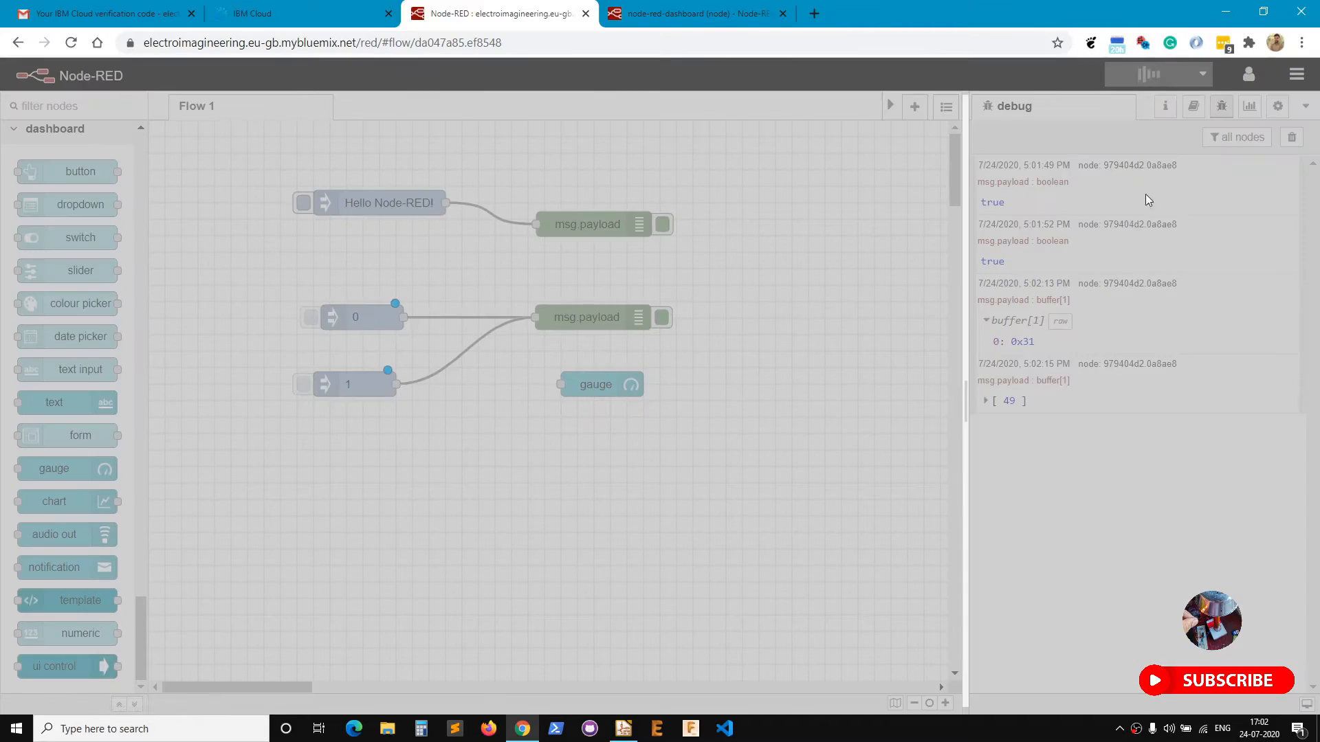
click(1291, 137)
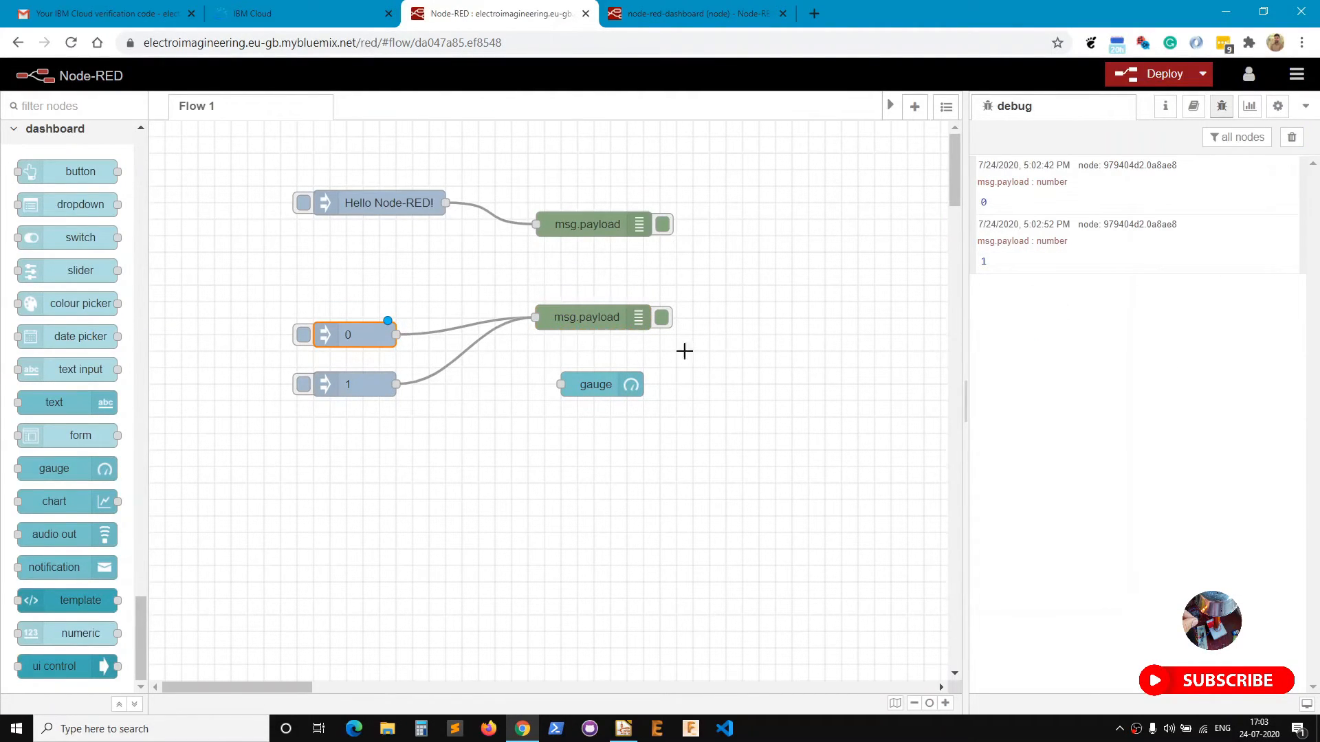
click(304, 336)
click(303, 384)
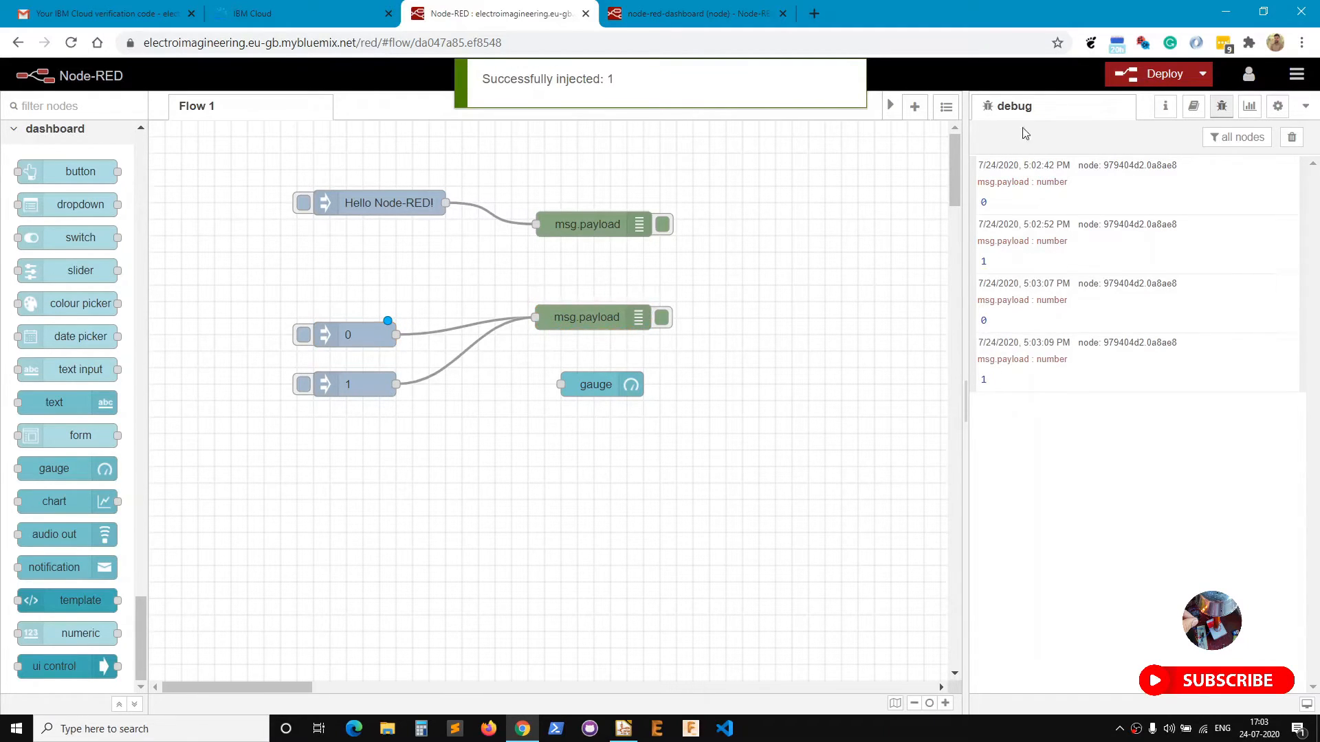
drag(395, 335, 561, 384)
drag(397, 384, 562, 384)
Set the gauge range max to 1, deploy, and view the Home tab's Dashboard group in the sidebar.
double_click(597, 384)
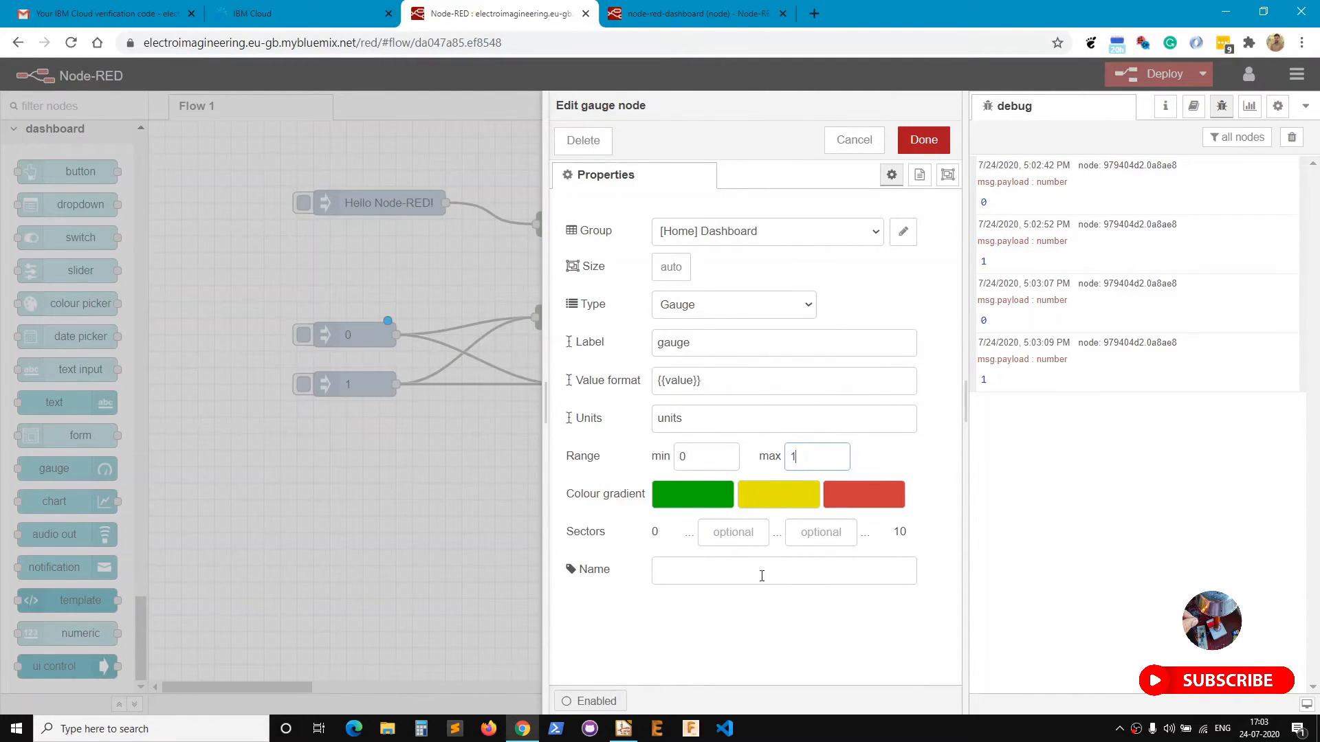
click(923, 139)
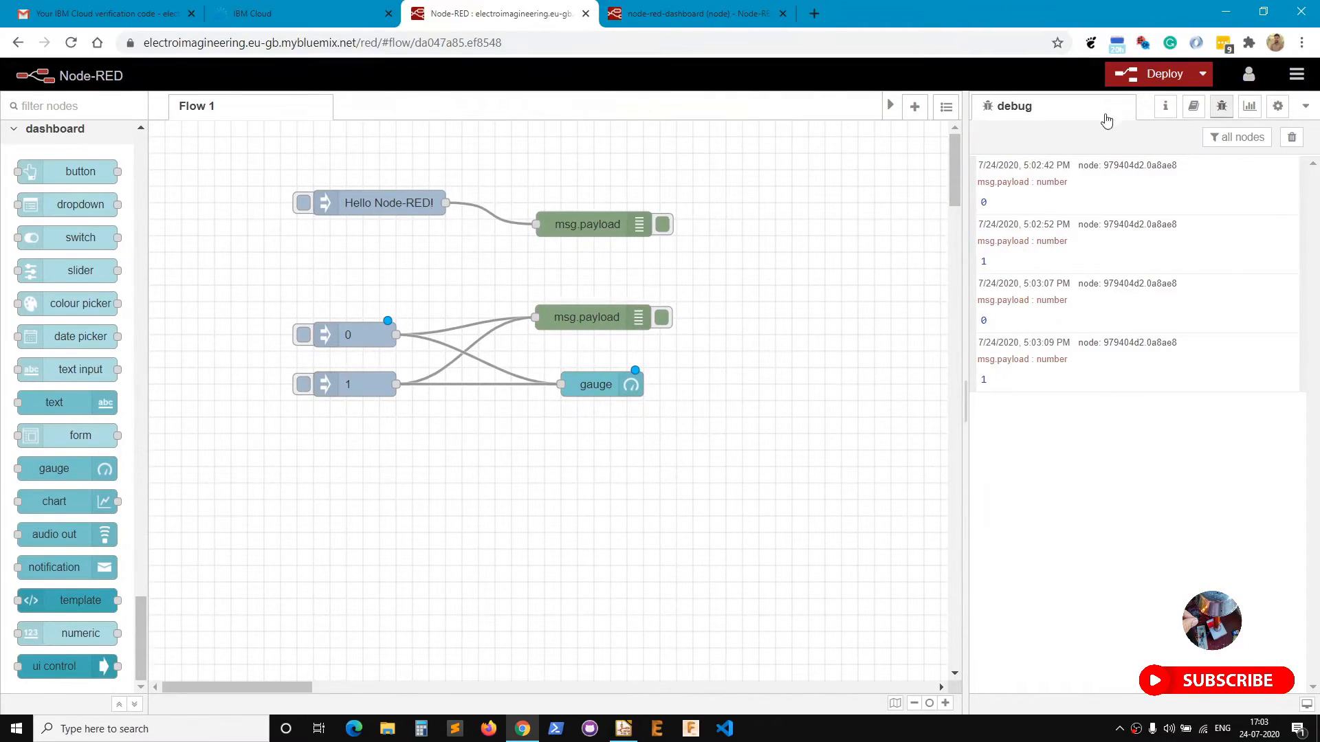
click(1139, 76)
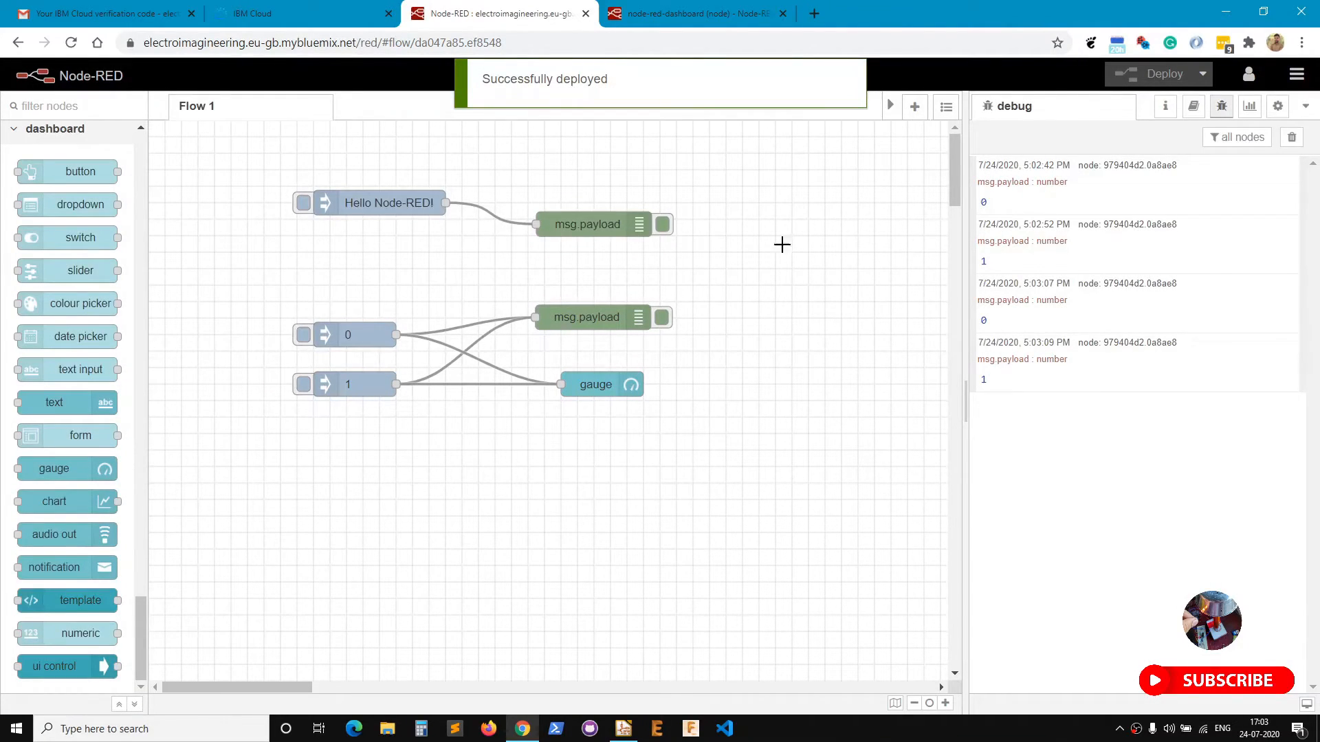
click(1250, 106)
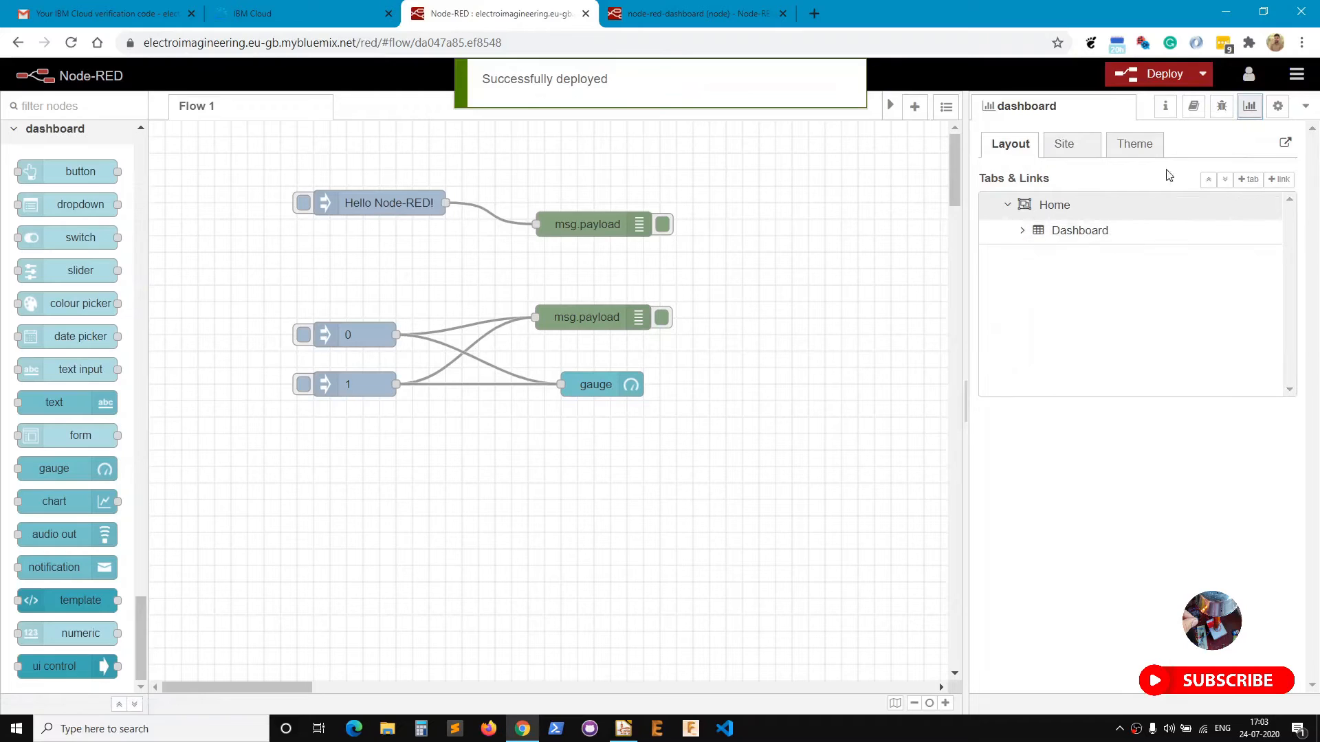
Open the /ui dashboard in its own window beside the editor and collapse the sidebar.
click(1285, 144)
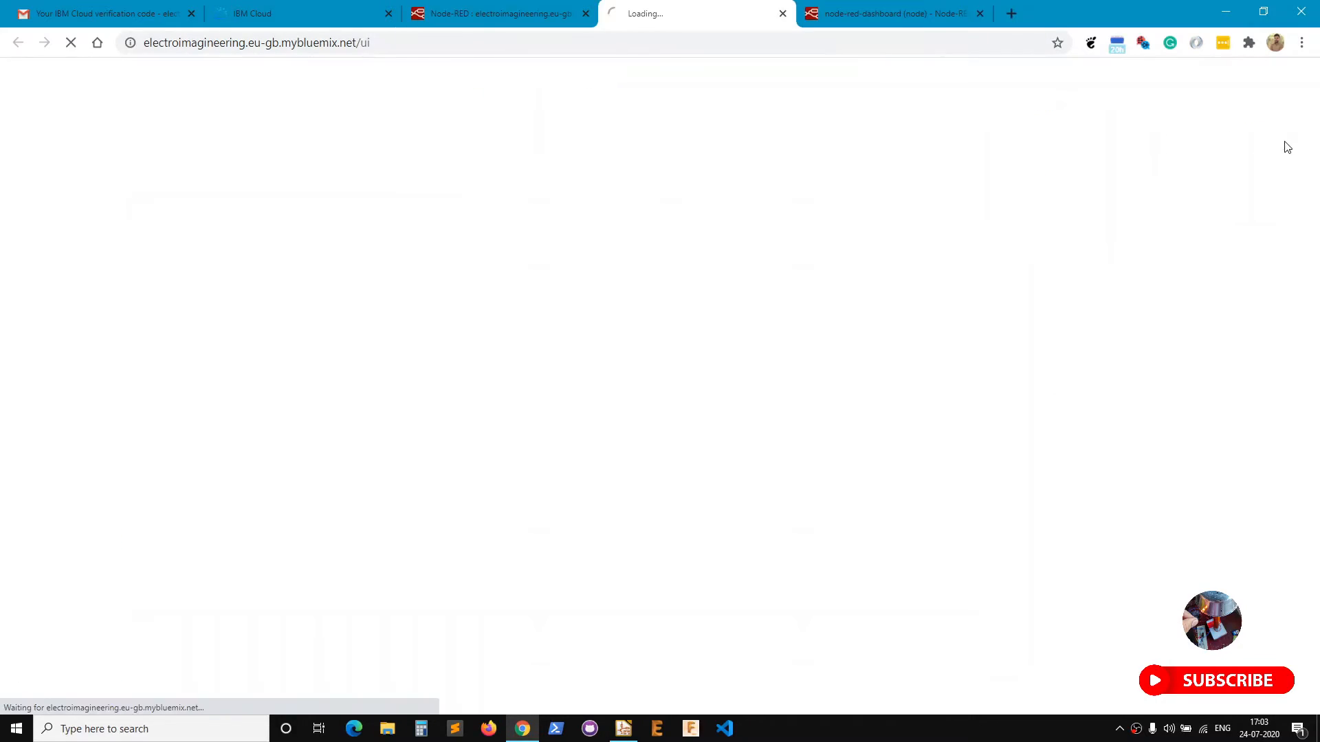
drag(672, 15, 1319, 265)
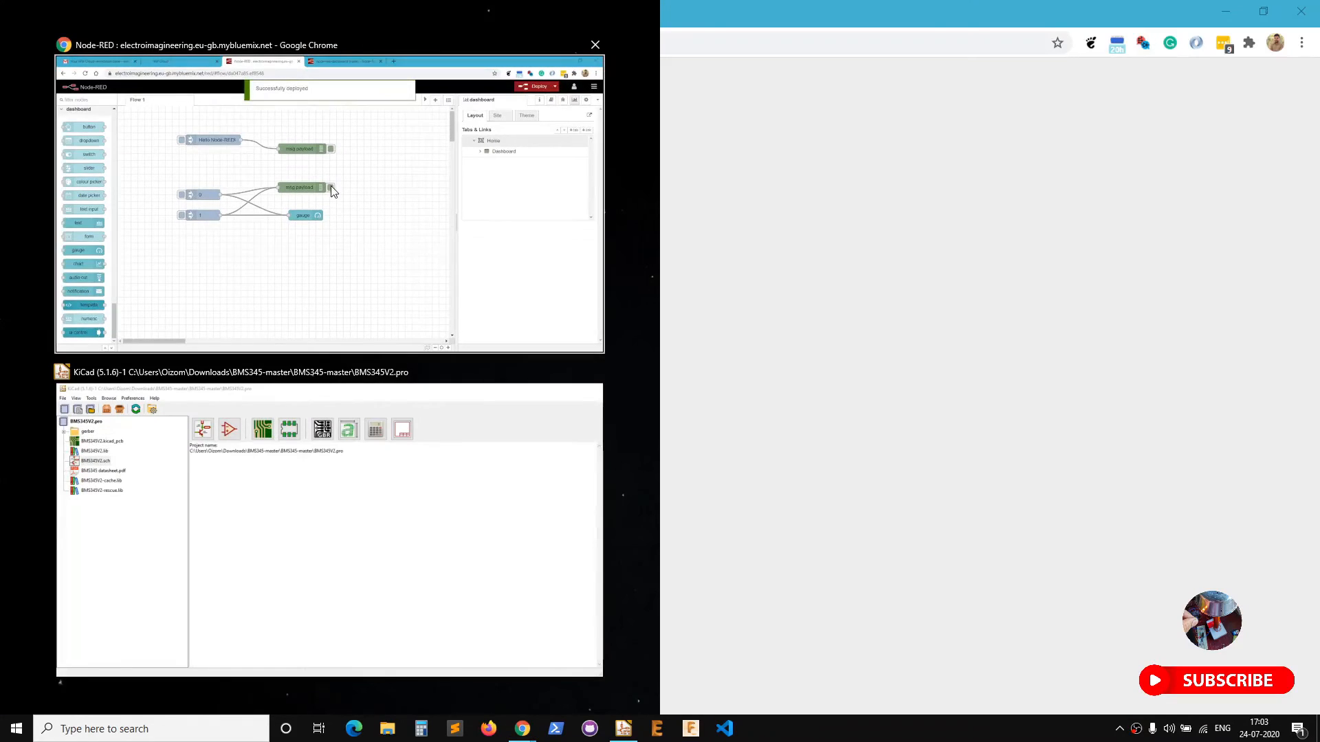
click(332, 192)
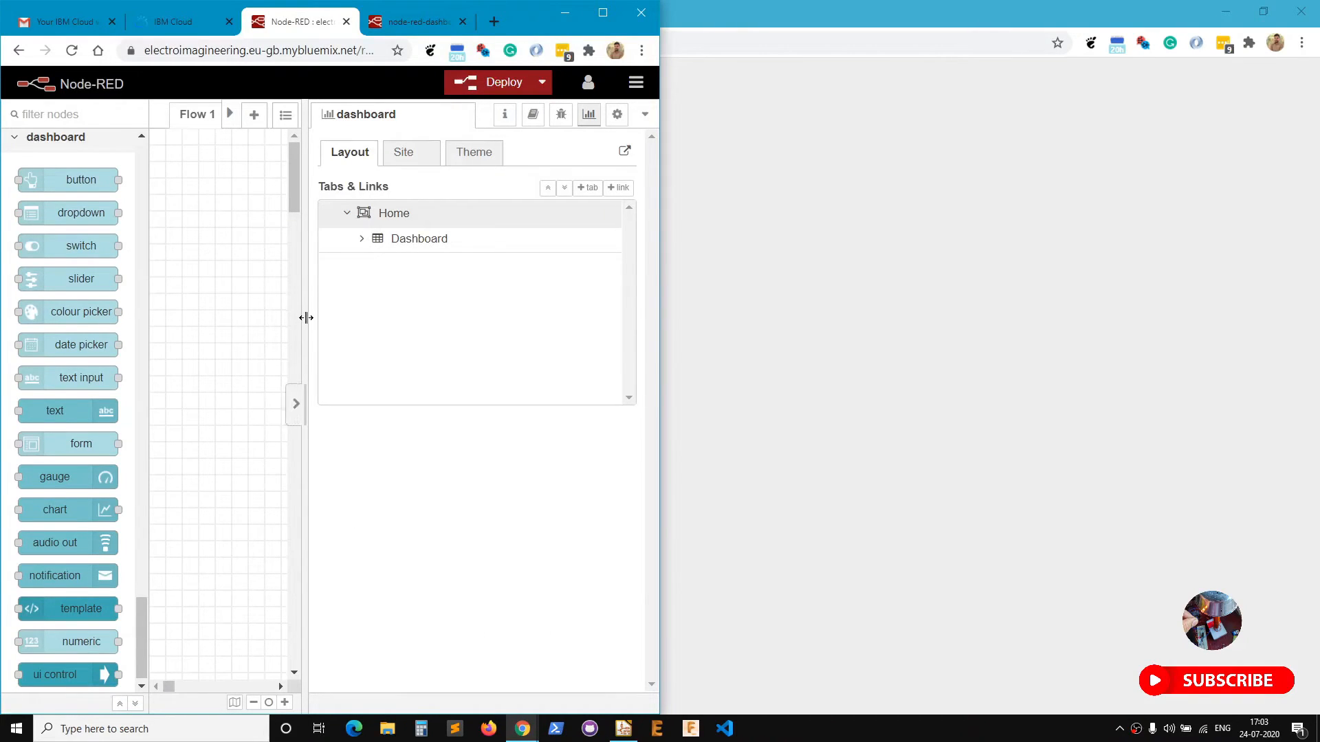
drag(307, 318, 385, 318)
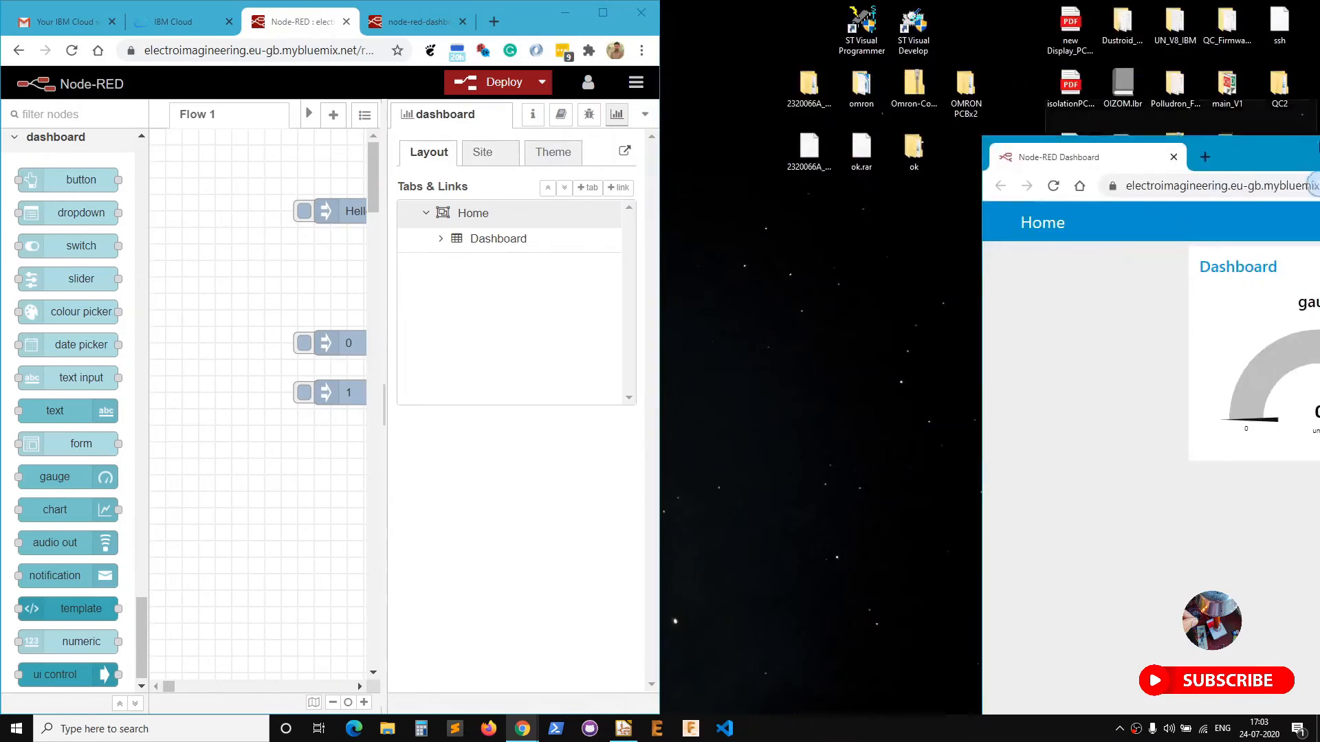
key(ctrl+space)
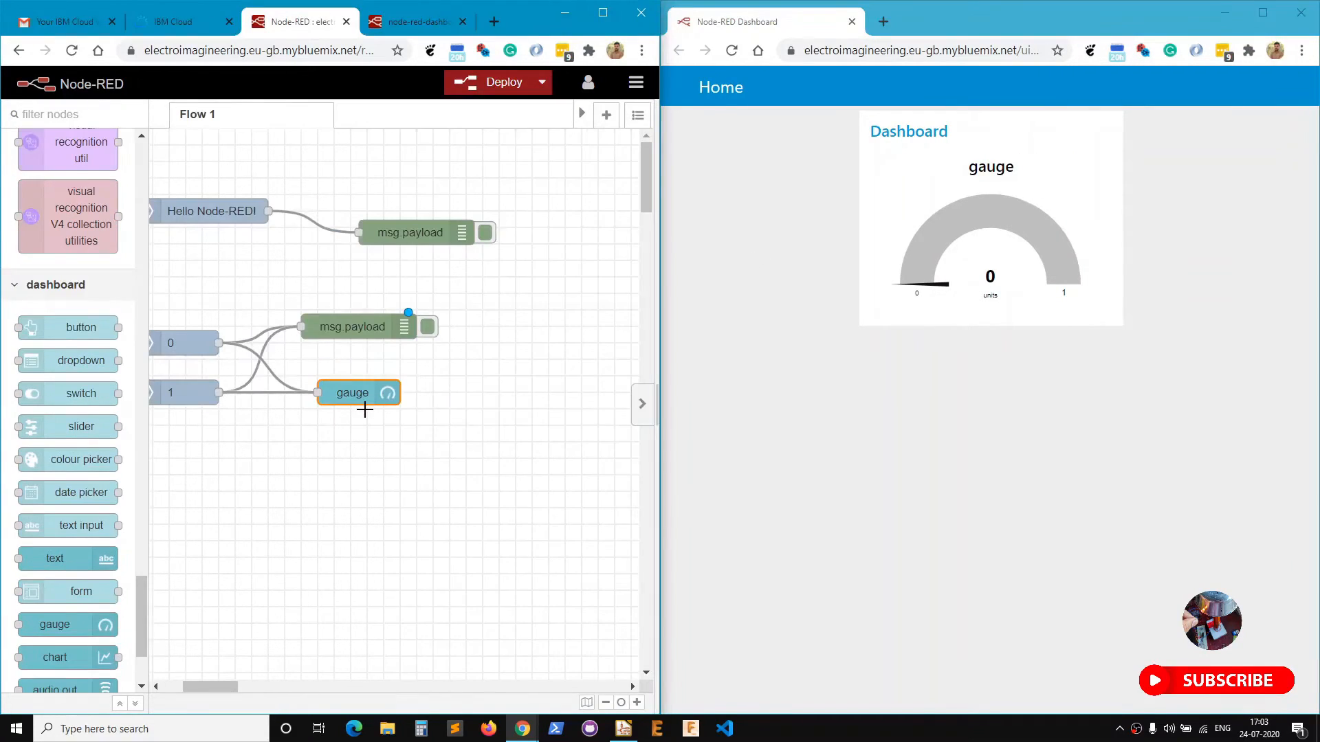
drag(206, 686, 186, 686)
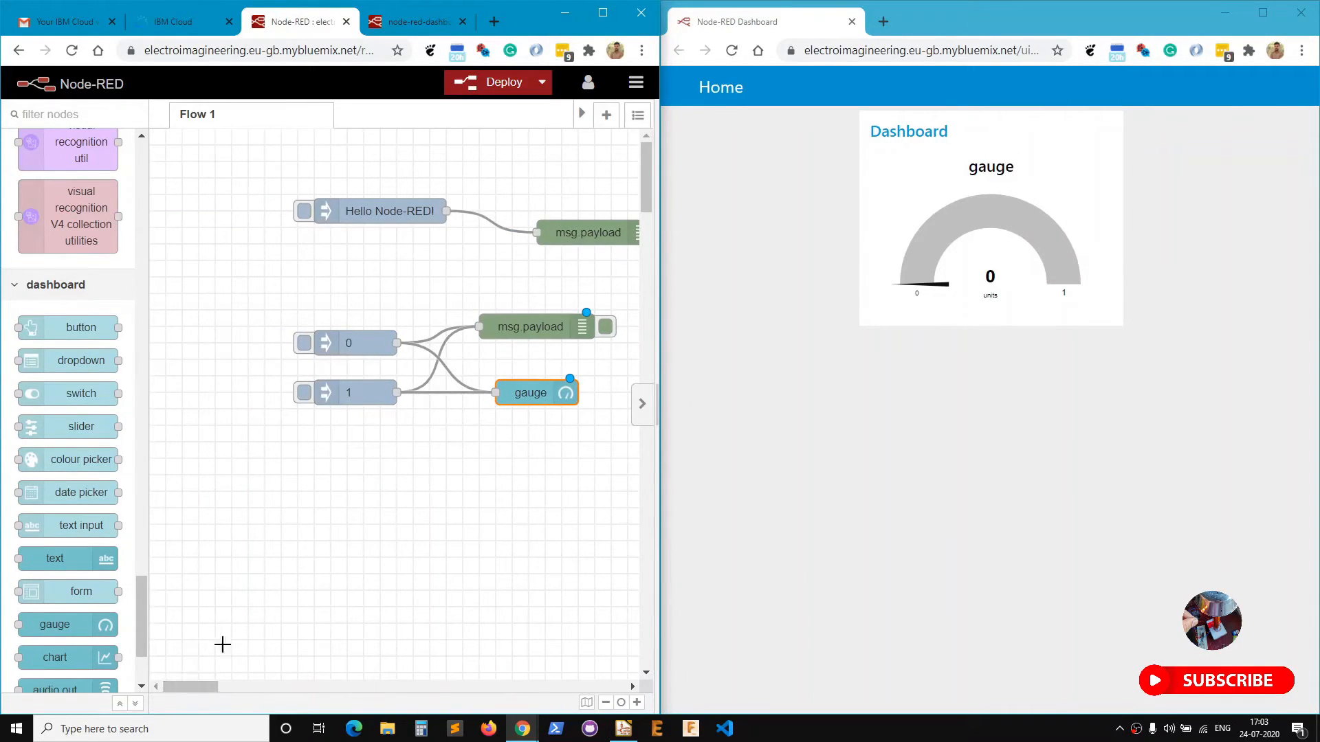
Inject 1, 0, 1, 0 in turn and watch the gauge swing between values.
click(304, 393)
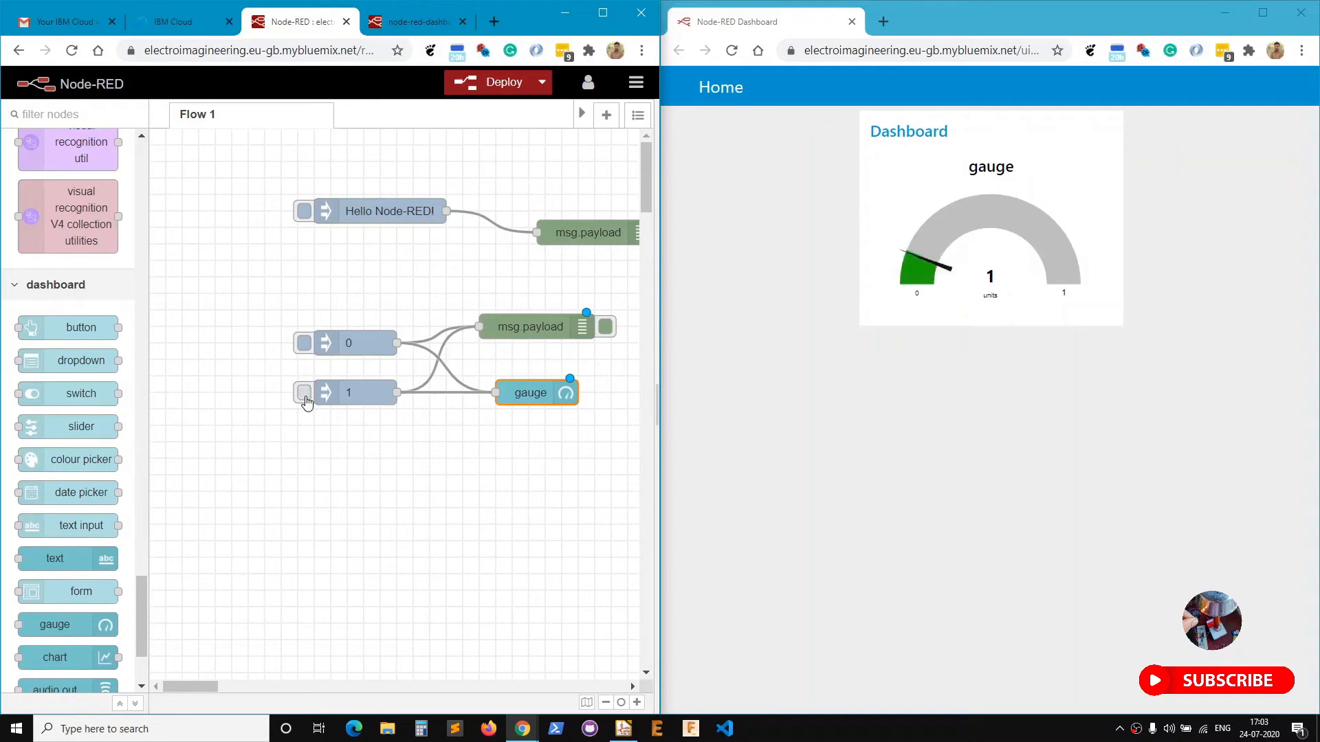
click(303, 343)
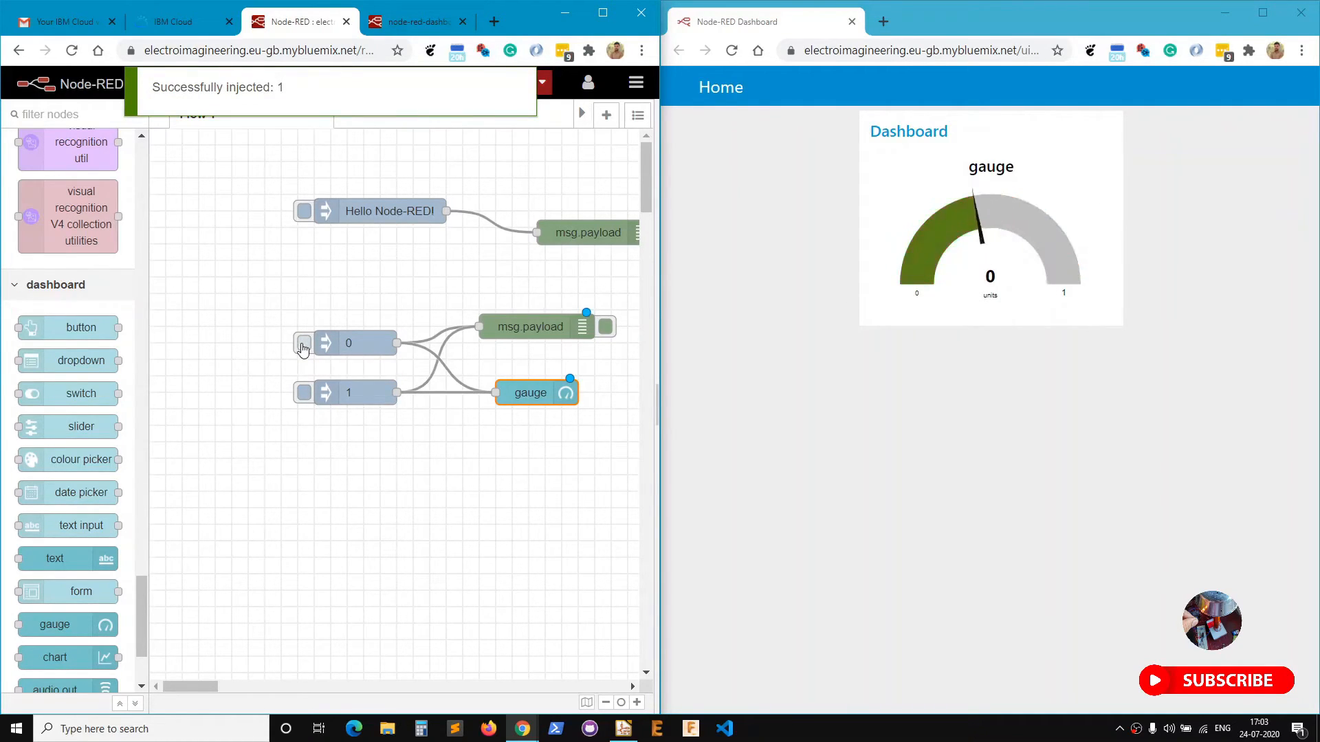
click(304, 394)
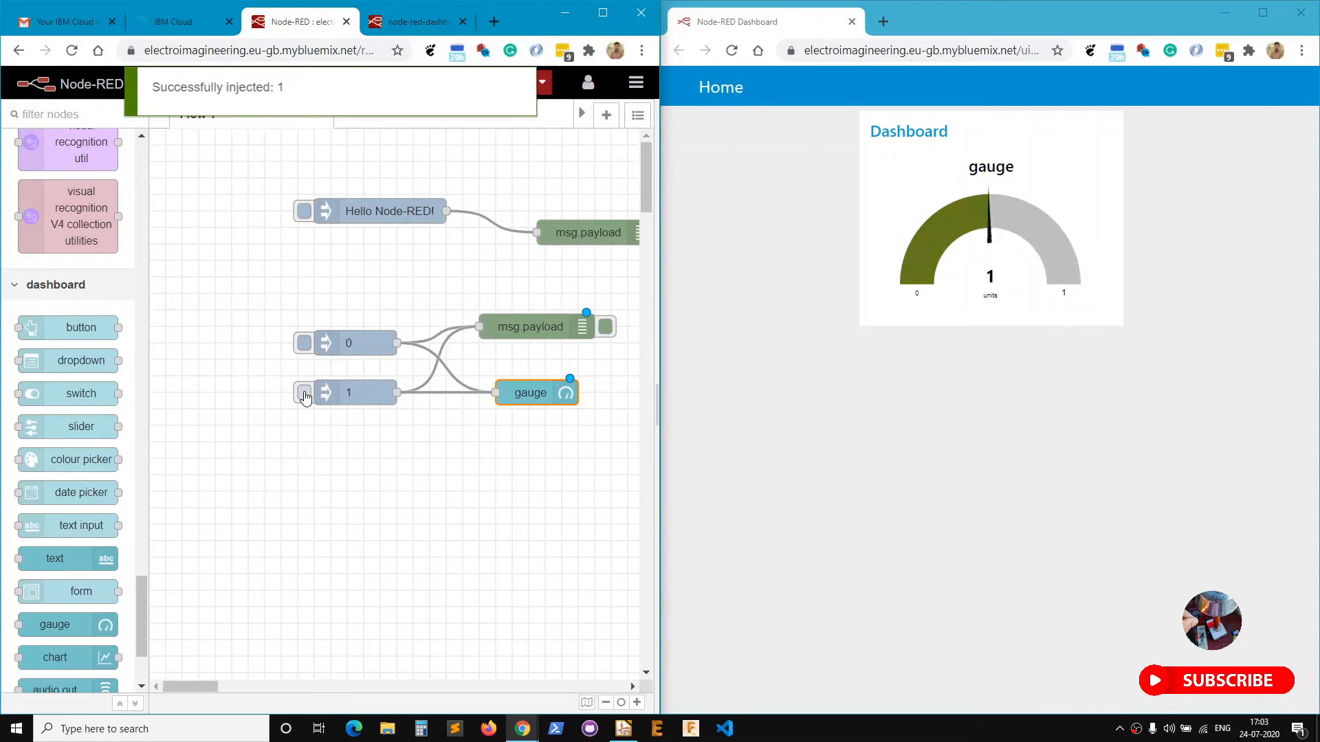
click(303, 343)
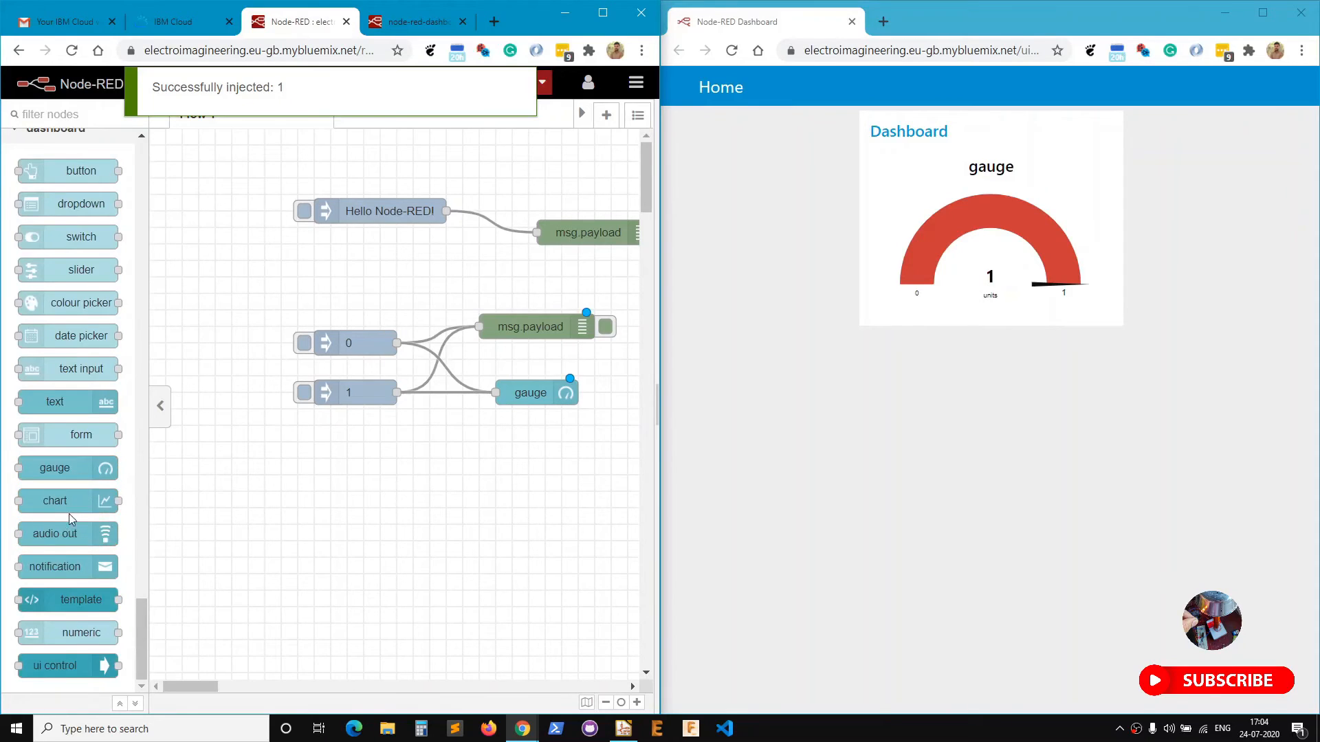
Add a text node below the gauge and paste a copy of the 1 inject beside it.
drag(55, 402, 326, 474)
drag(477, 469, 528, 472)
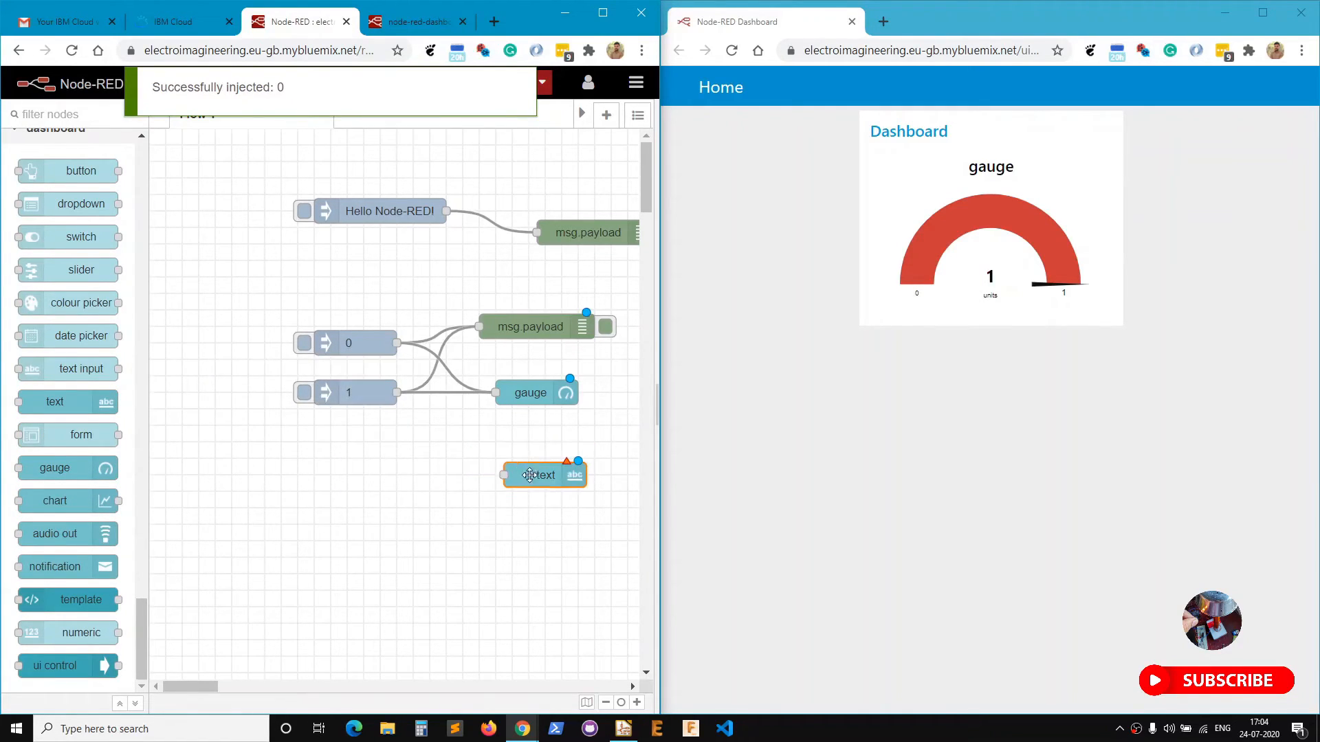
click(366, 385)
key(ctrl+c)
key(ctrl+v)
click(356, 480)
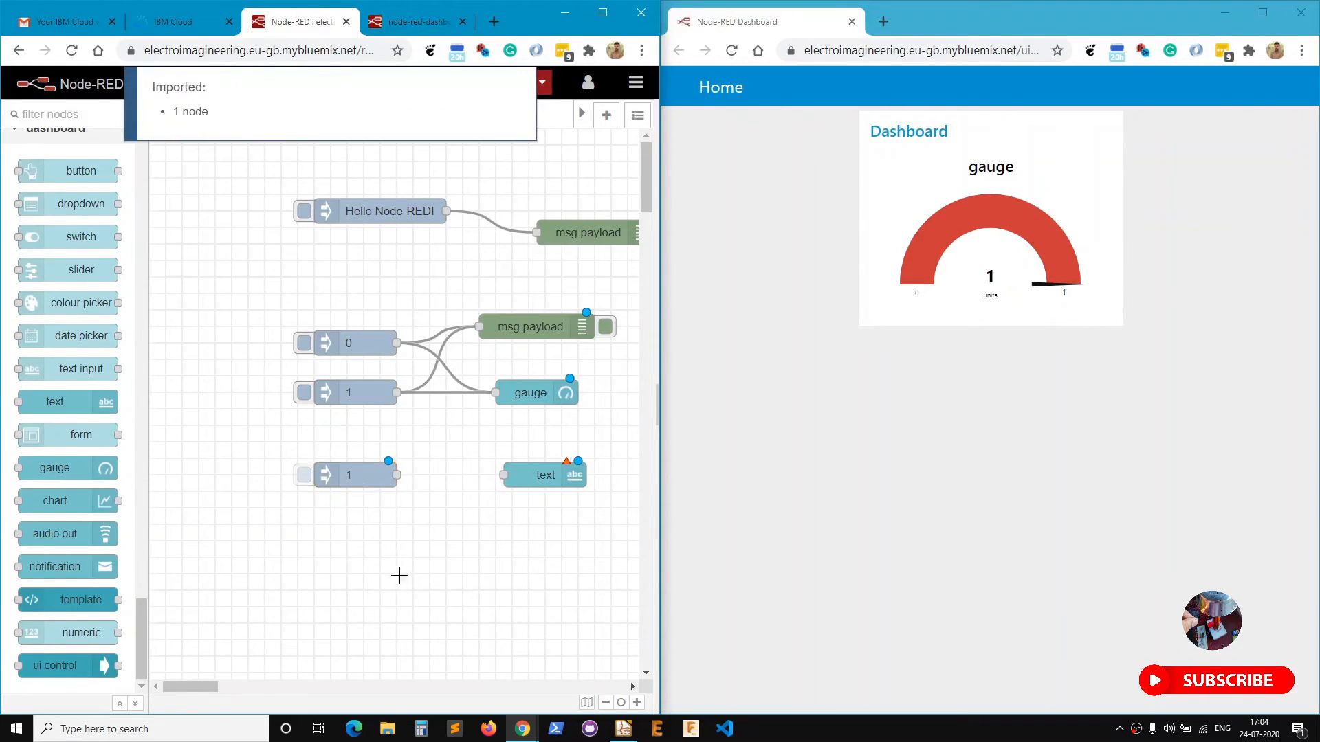
Set the pasted inject's payload to the string 'Hello World' and deploy.
key(Return)
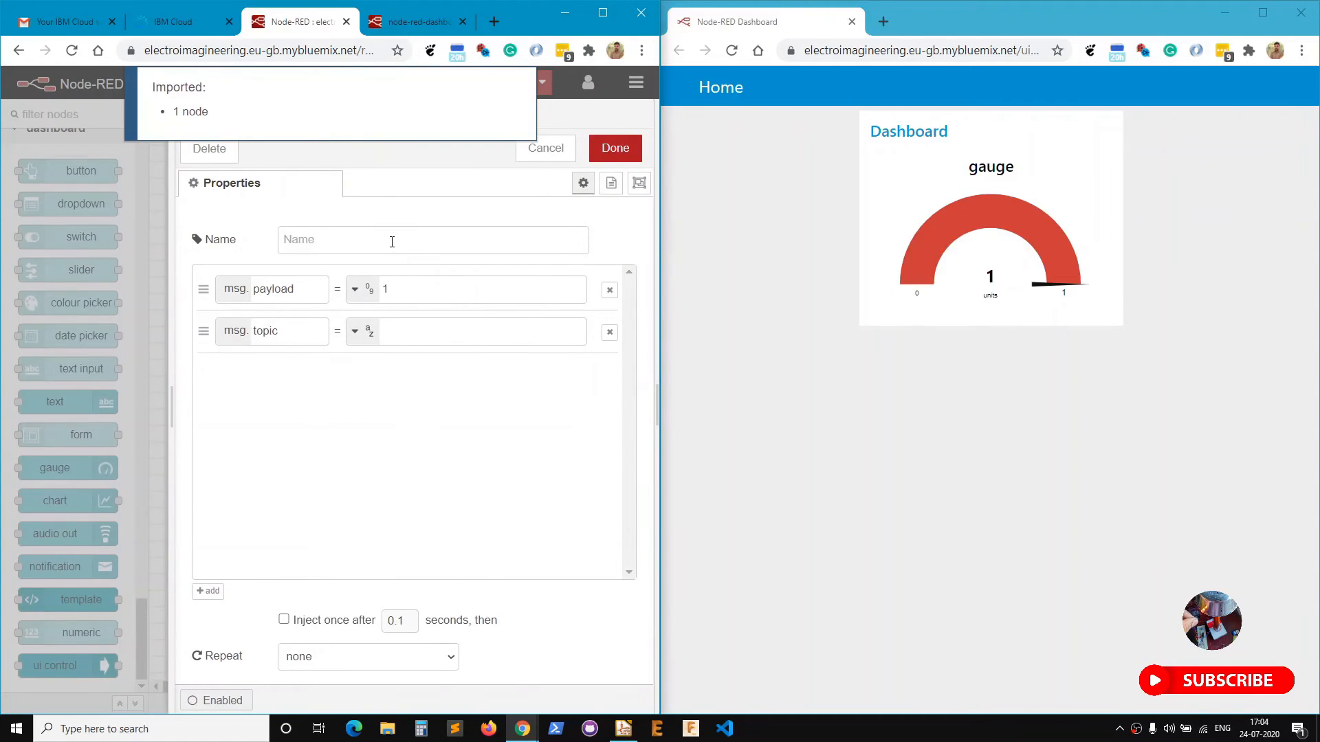
click(370, 289)
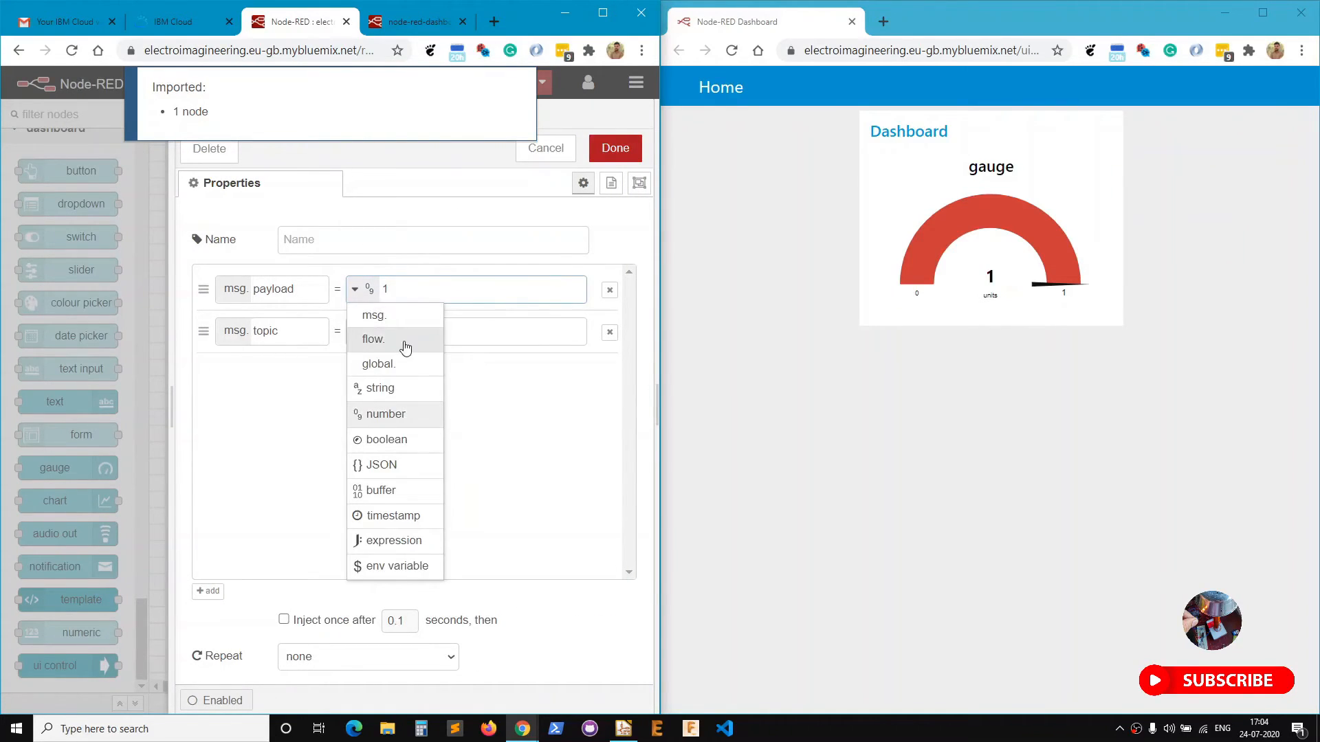
click(421, 386)
drag(422, 281, 369, 284)
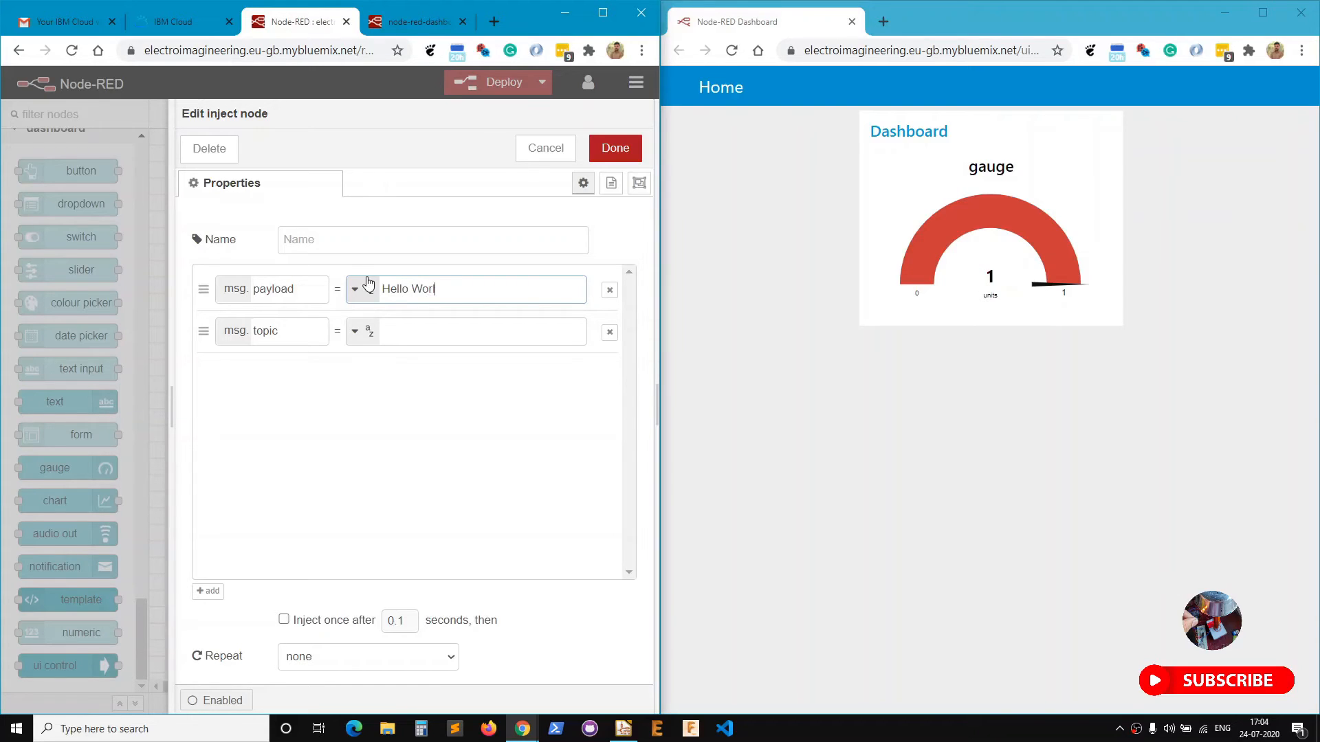
click(626, 152)
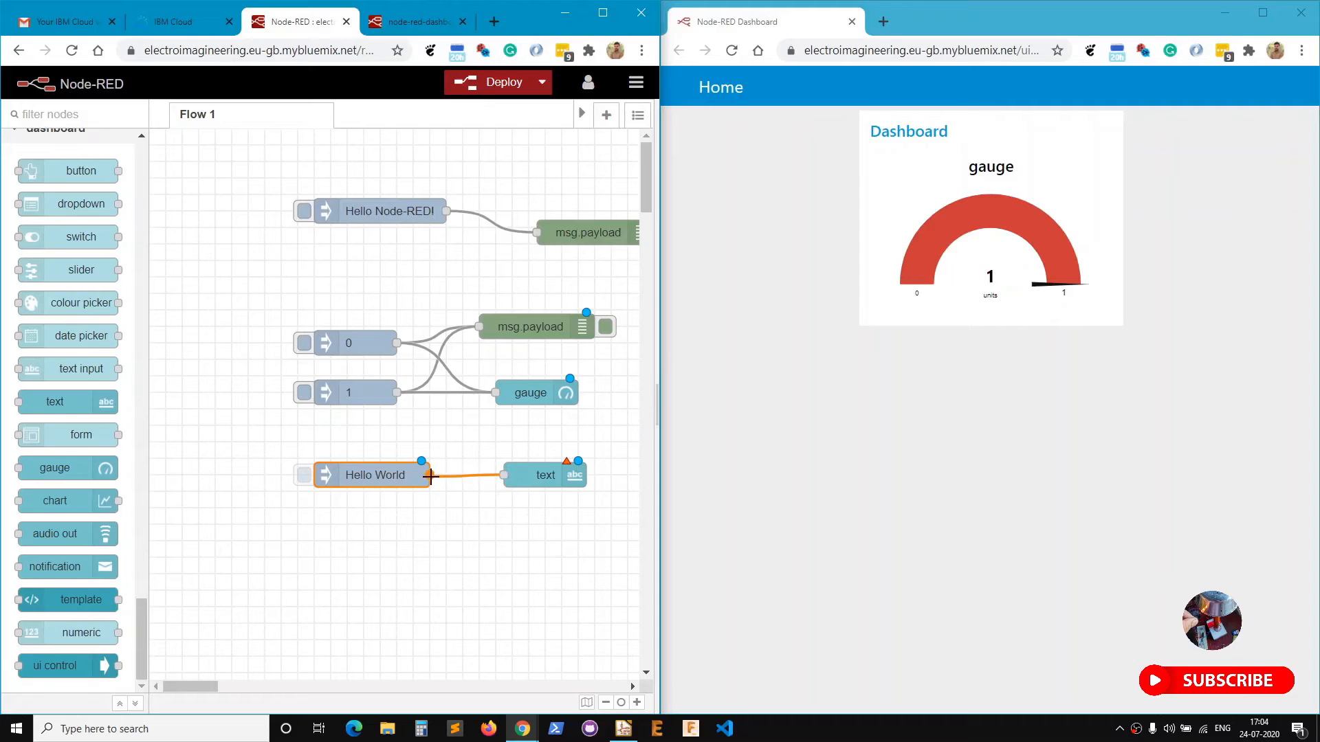
key(ctrl+d)
Put the text widget in the [Home] Dashboard group and deploy.
double_click(543, 475)
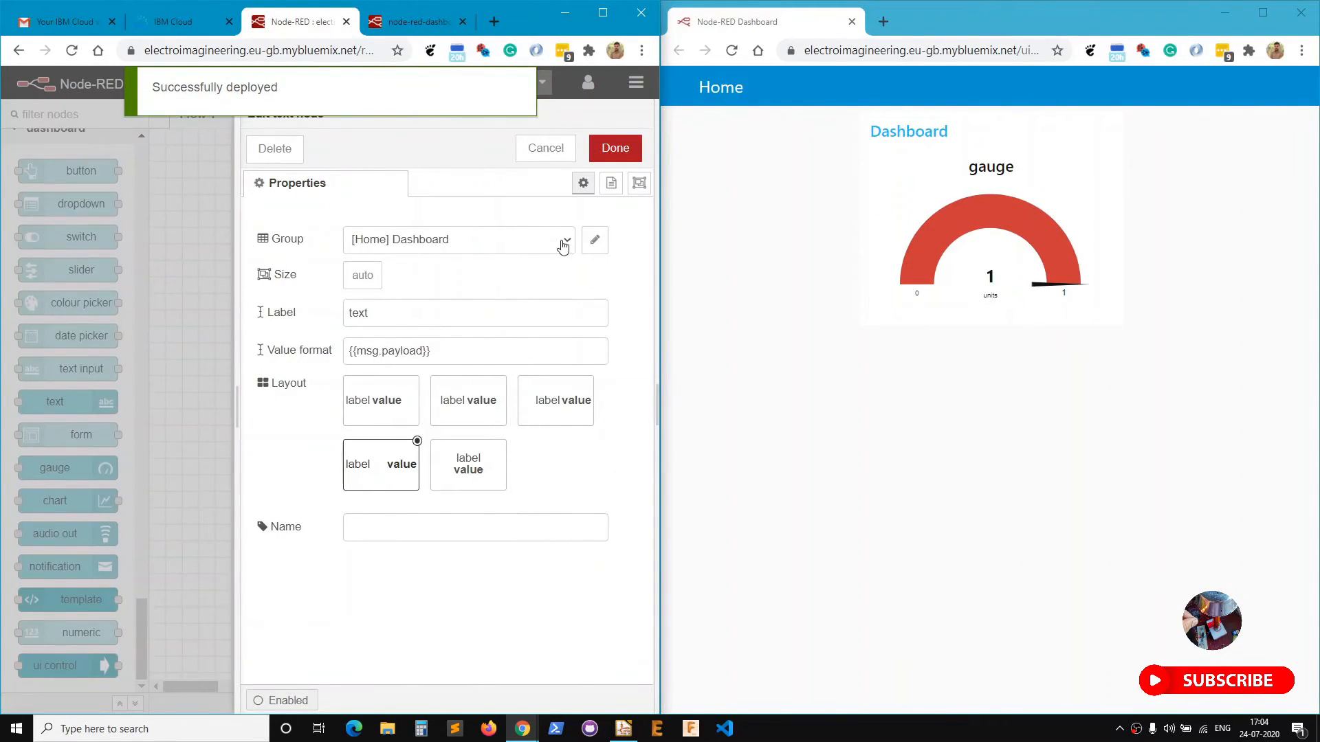
click(562, 245)
click(540, 261)
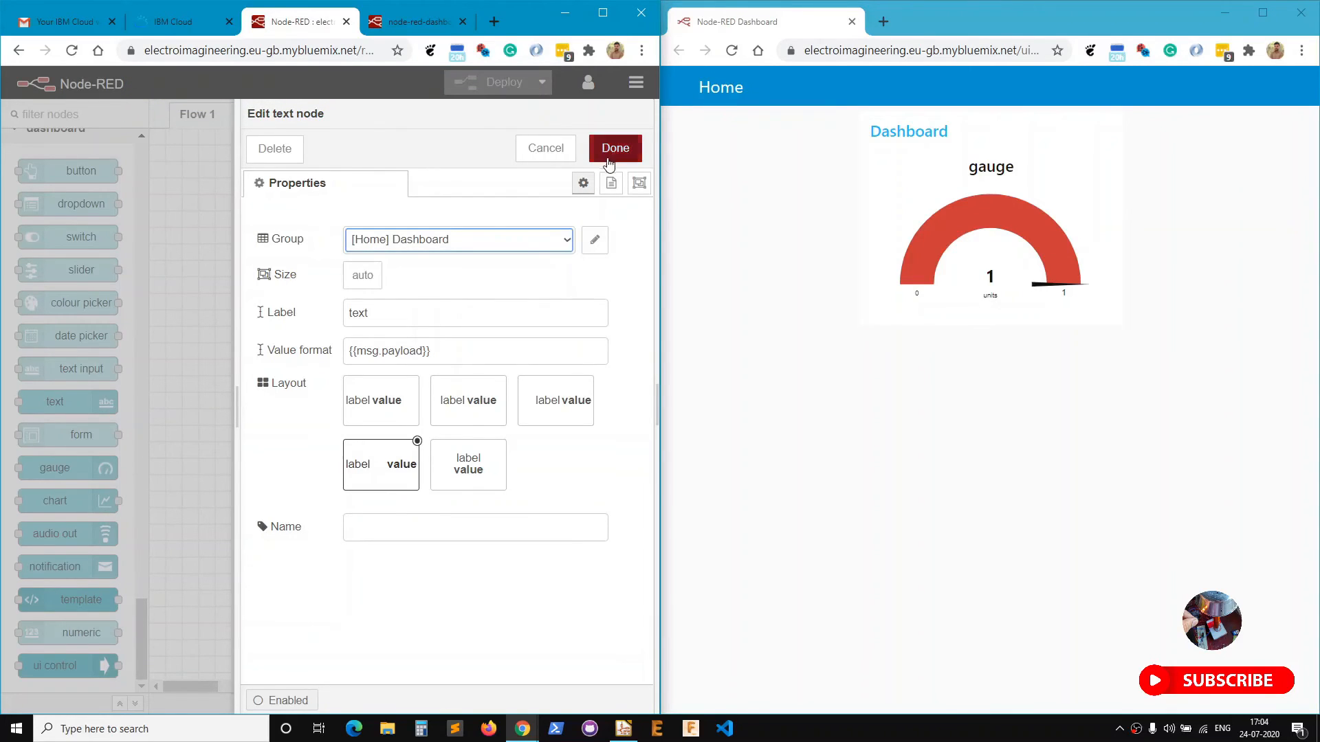
click(613, 147)
key(ctrl+d)
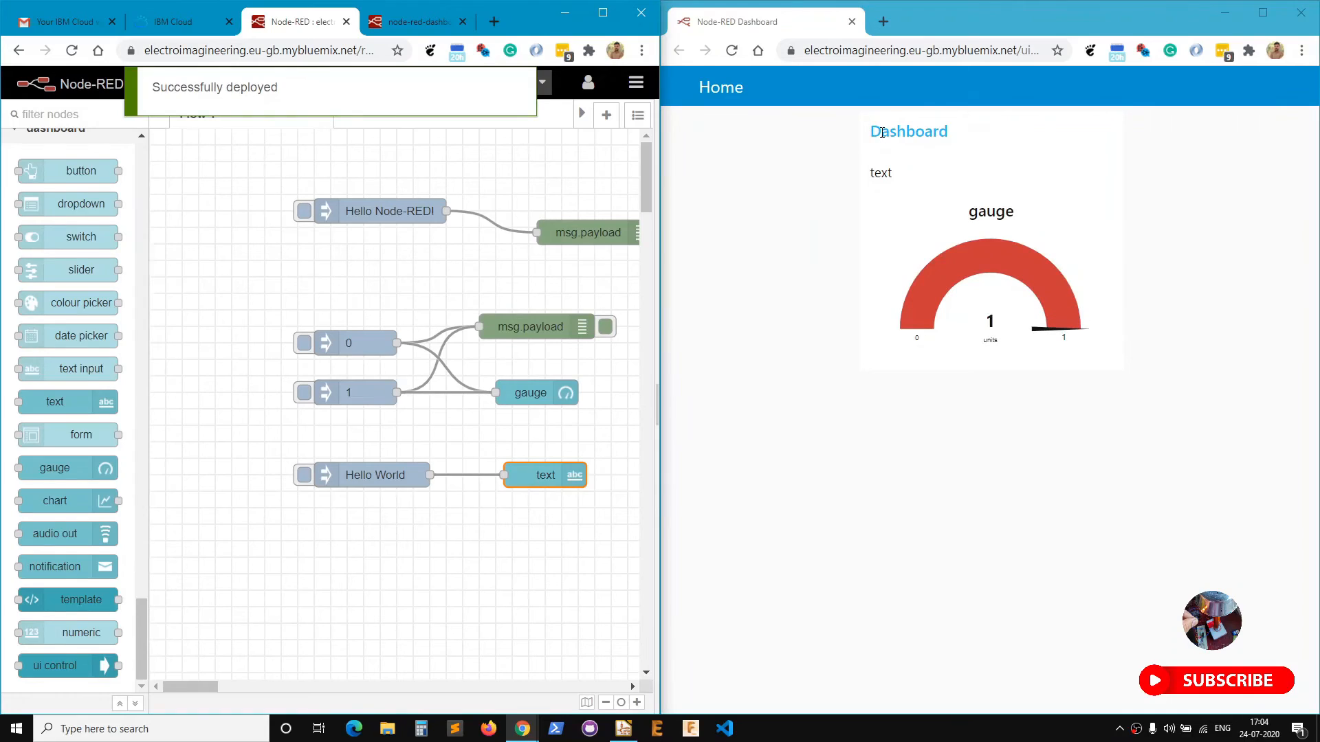
Inject Hello World and check the text widget shows it on the dashboard.
drag(872, 174, 896, 179)
click(298, 497)
click(304, 476)
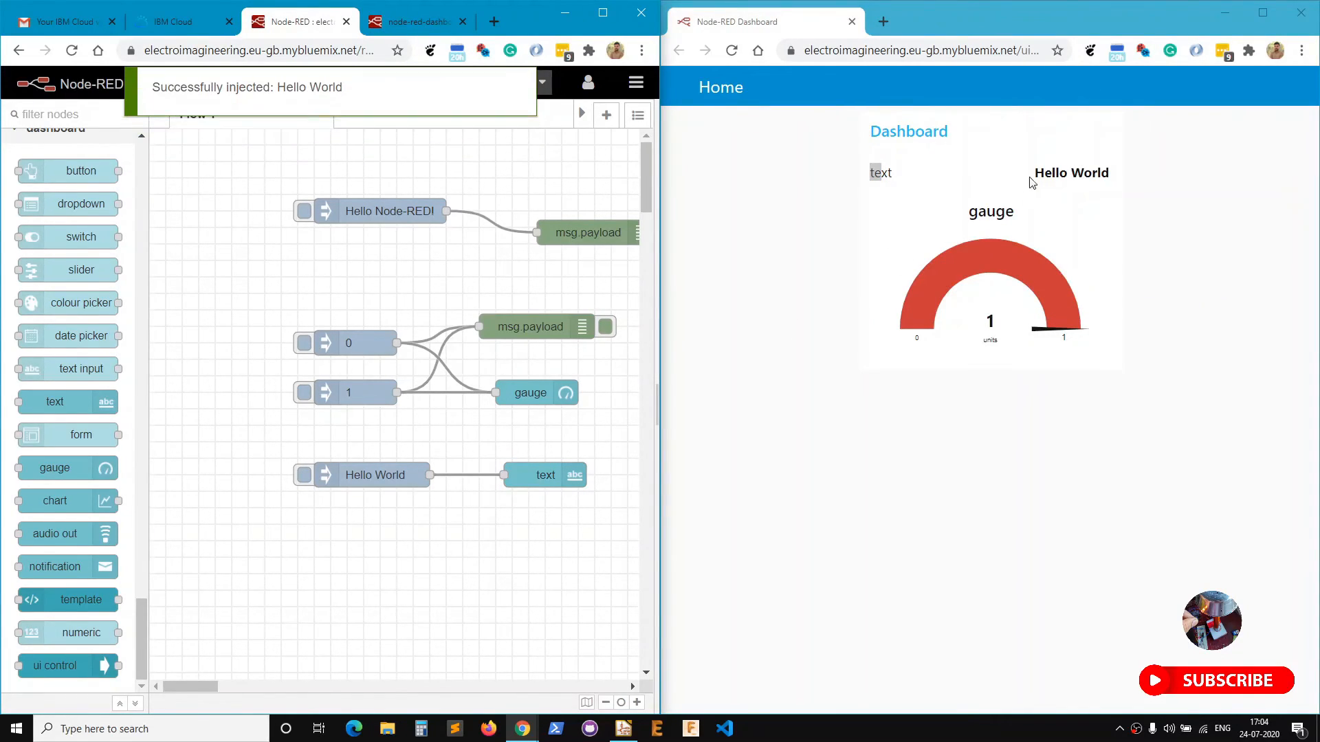
drag(1036, 172, 1045, 173)
double_click(1089, 177)
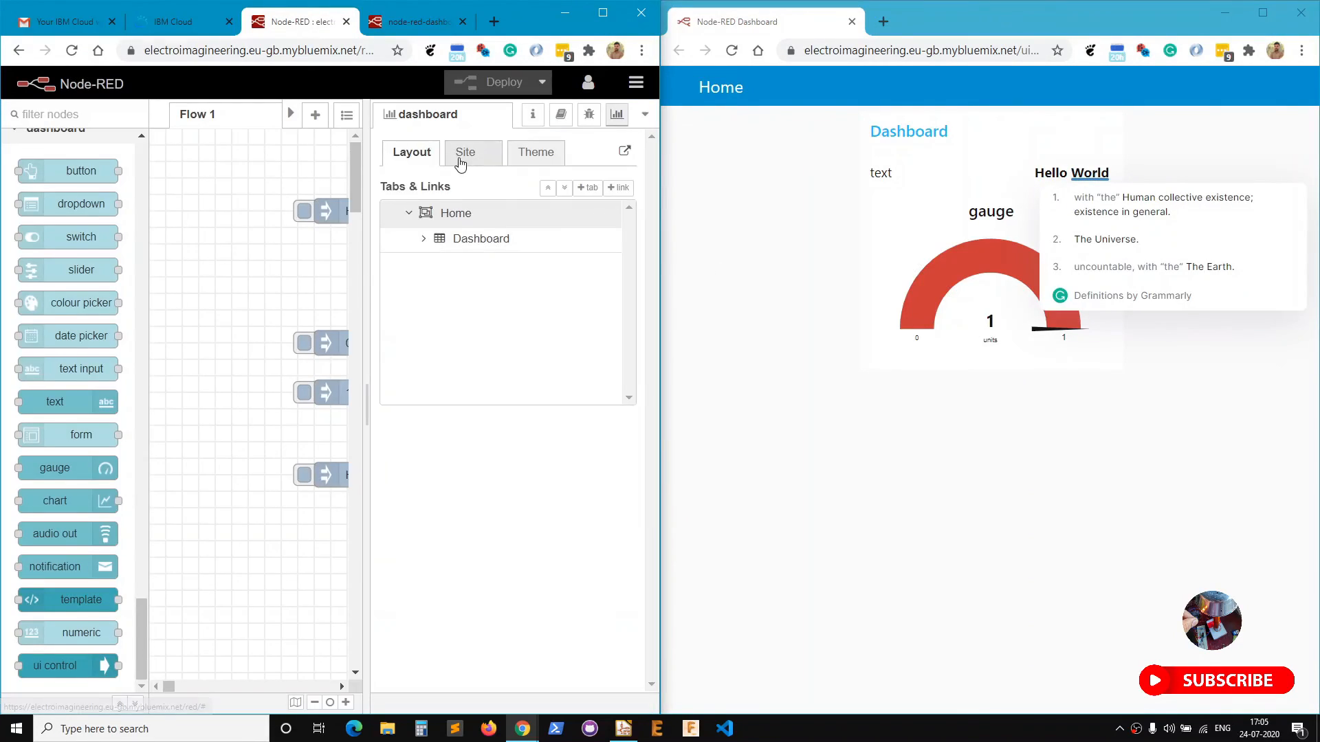
Set the dashboard theme style to Dark and deploy.
click(460, 155)
click(536, 152)
click(401, 213)
click(401, 241)
click(497, 81)
Try Arial Black, then set the dashboard font to Trebuchet MS and deploy.
click(559, 306)
click(481, 399)
click(505, 83)
click(530, 294)
click(481, 536)
click(542, 82)
click(507, 82)
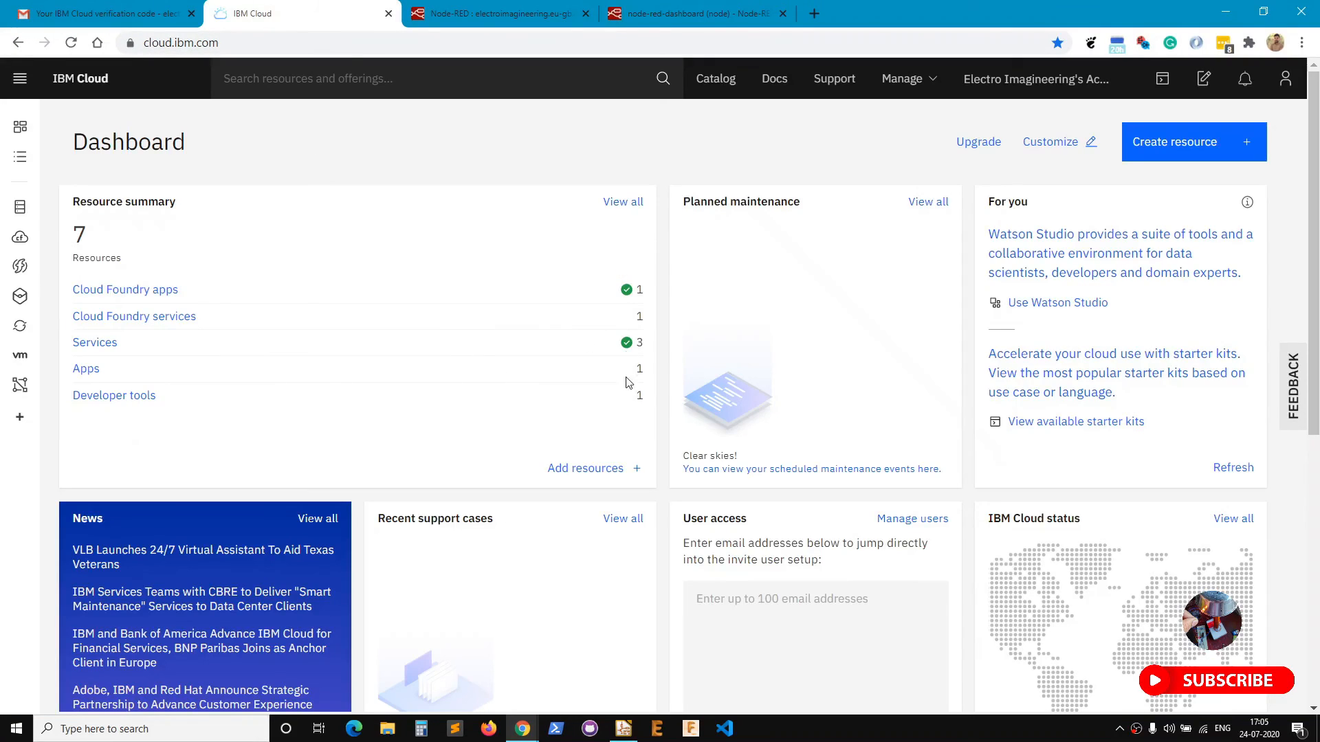
Search the IBM Cloud catalog for 'ibm iot', open Internet of Things Platform, return to the dashboard.
click(1210, 148)
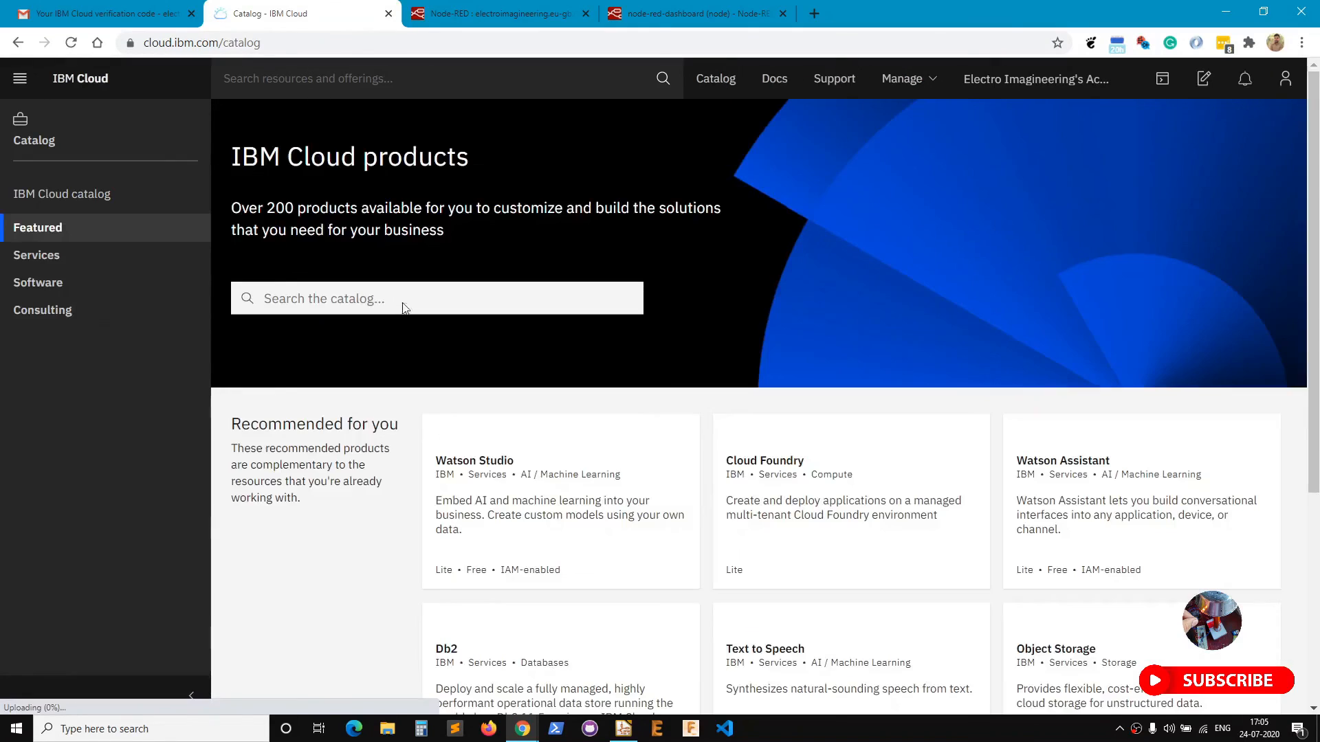
click(346, 297)
text(ib)
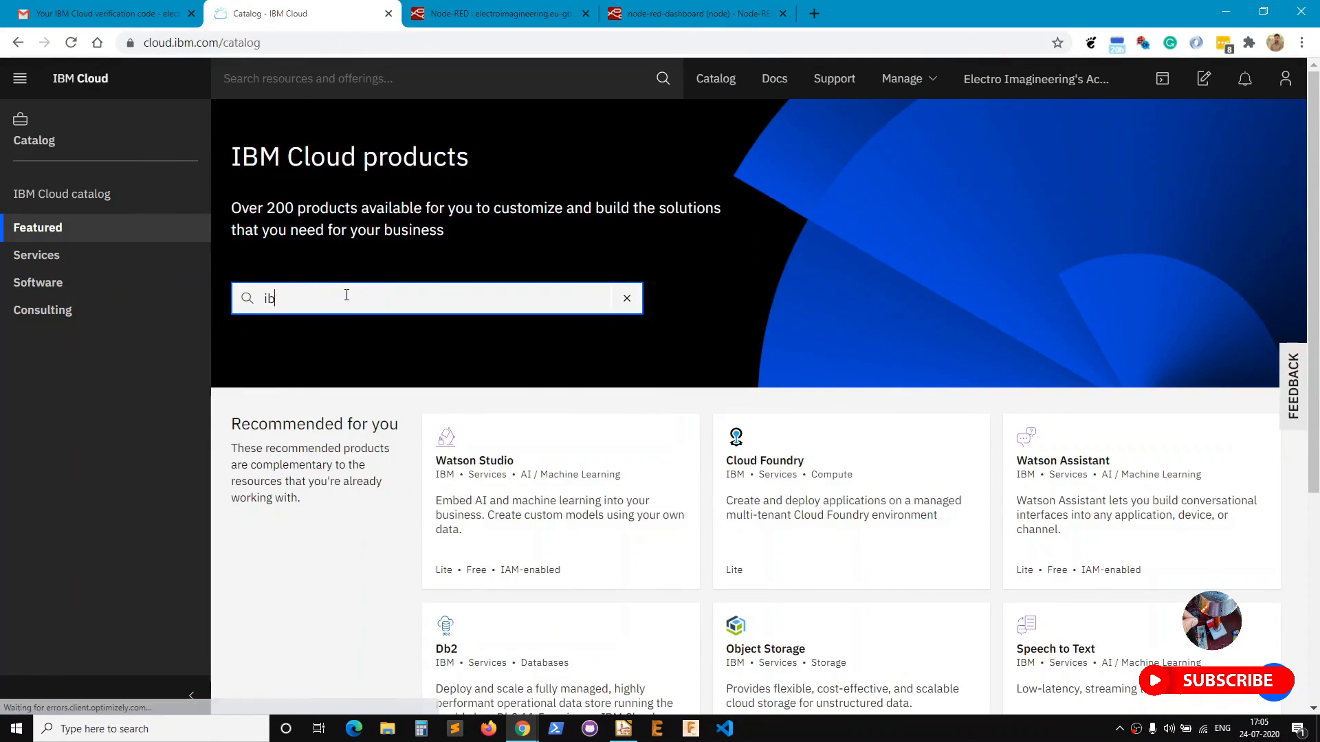
text(m iot)
key(Return)
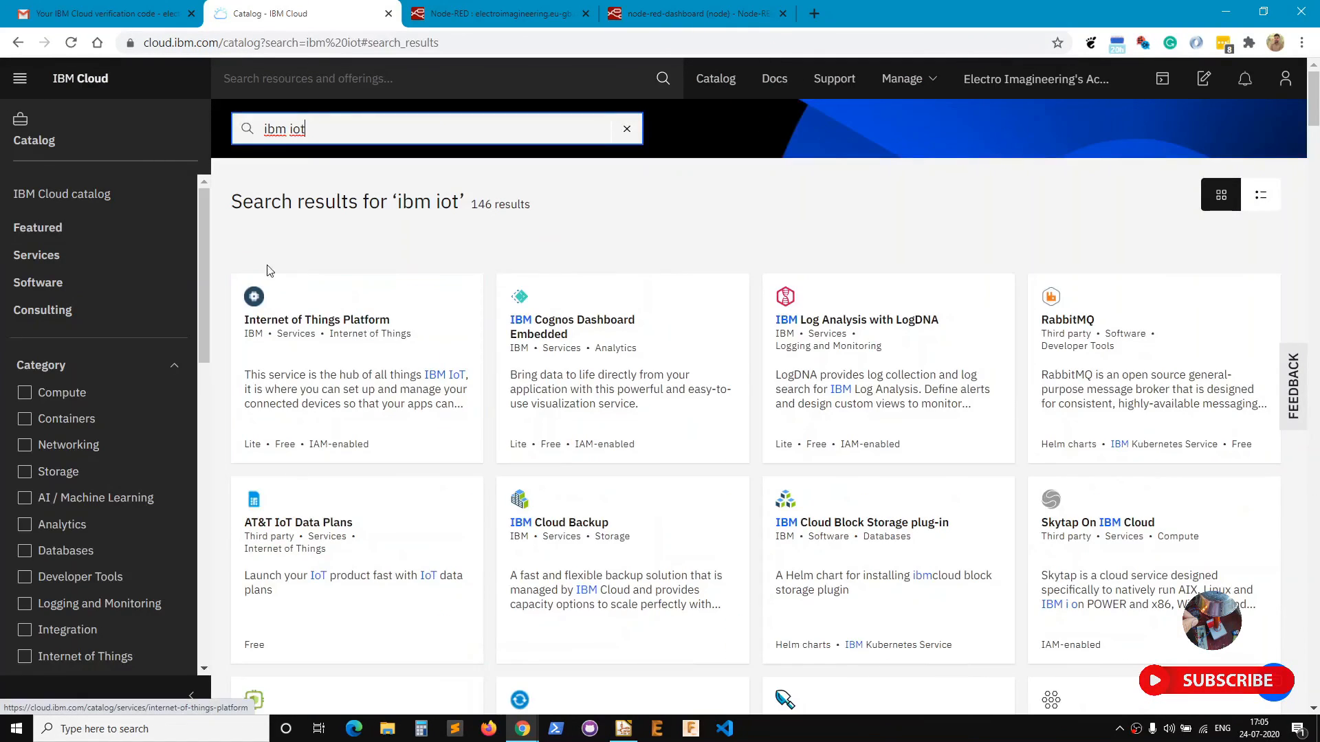
click(352, 327)
drag(72, 149, 362, 153)
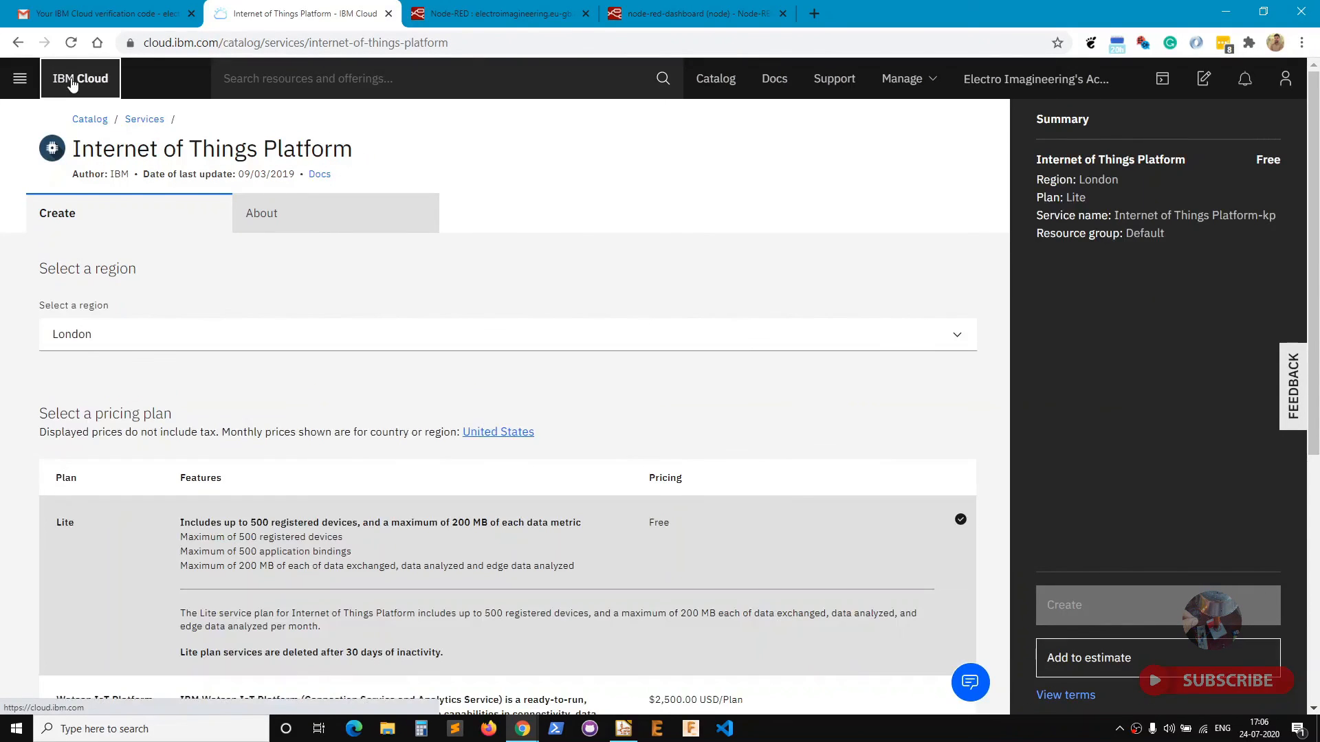
click(72, 81)
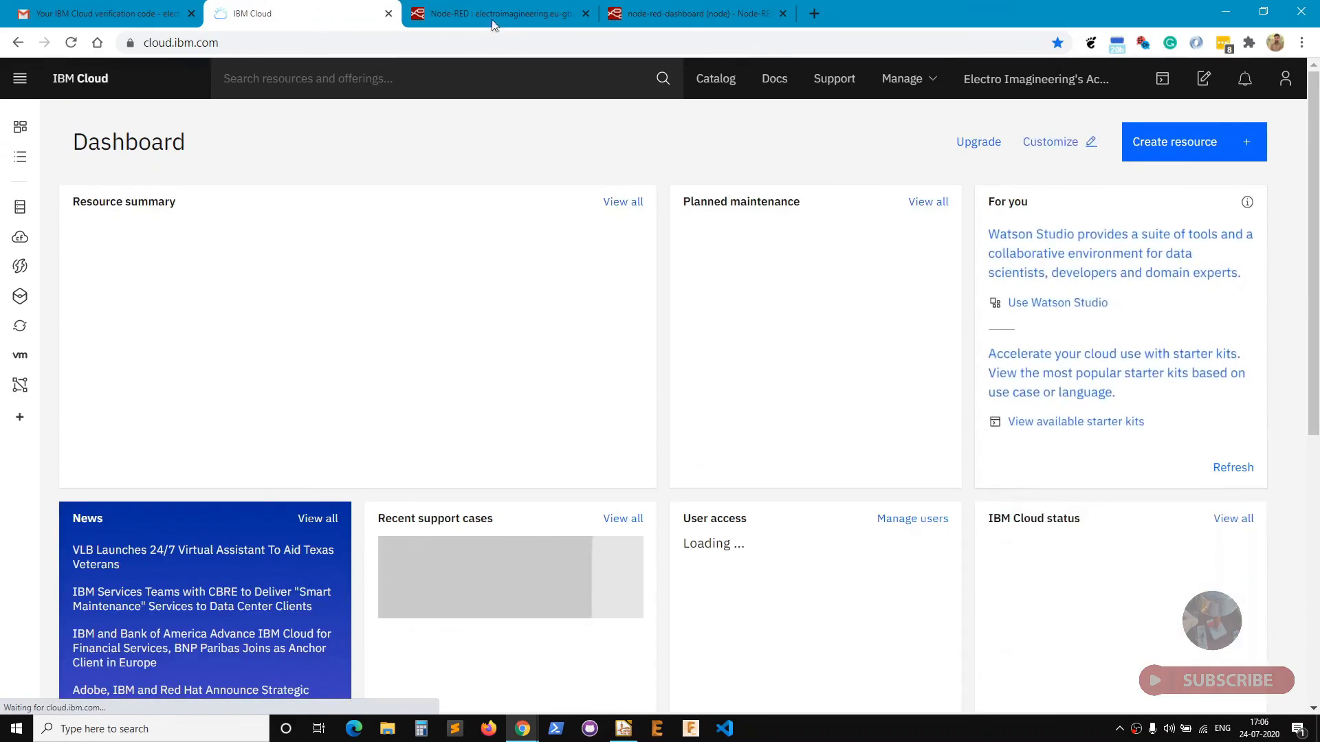
Glance at the flow editor and dashboard documentation tabs, then return to IBM Cloud.
click(490, 9)
click(691, 13)
scroll(717, 344, up, 5)
click(254, 13)
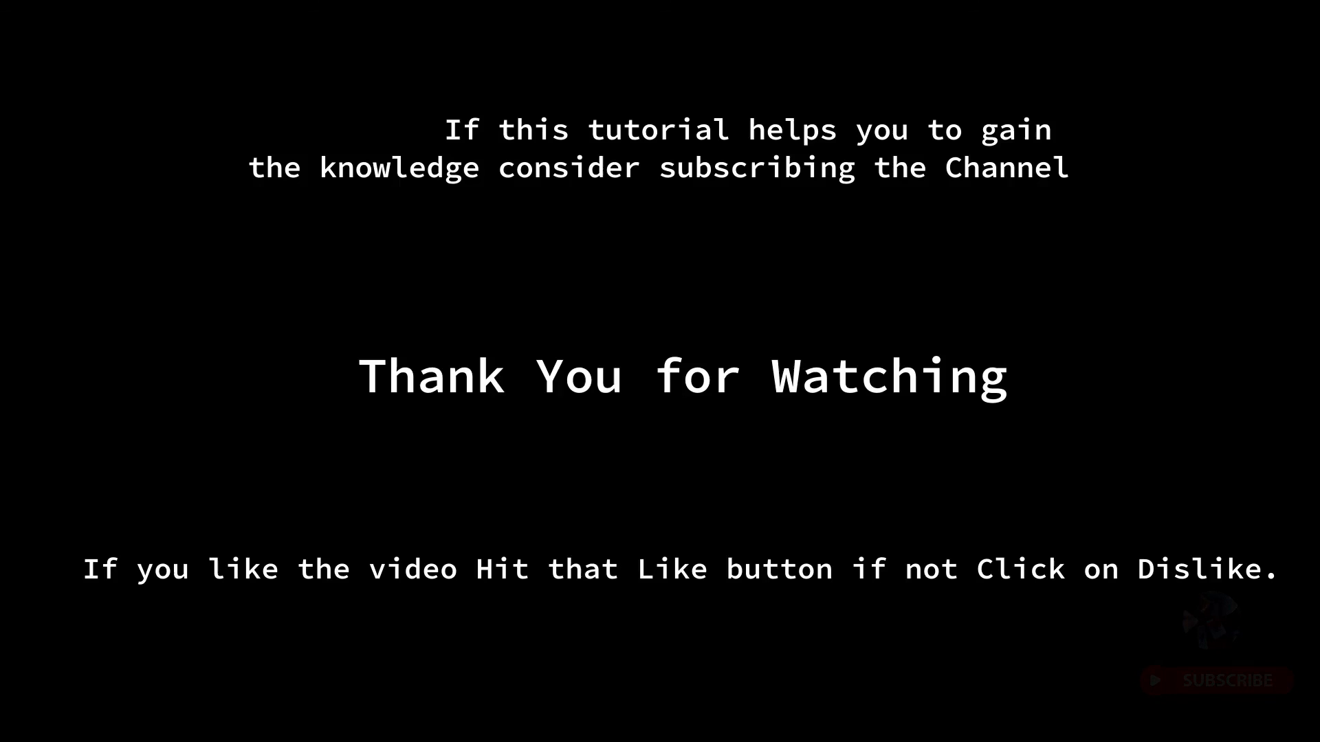